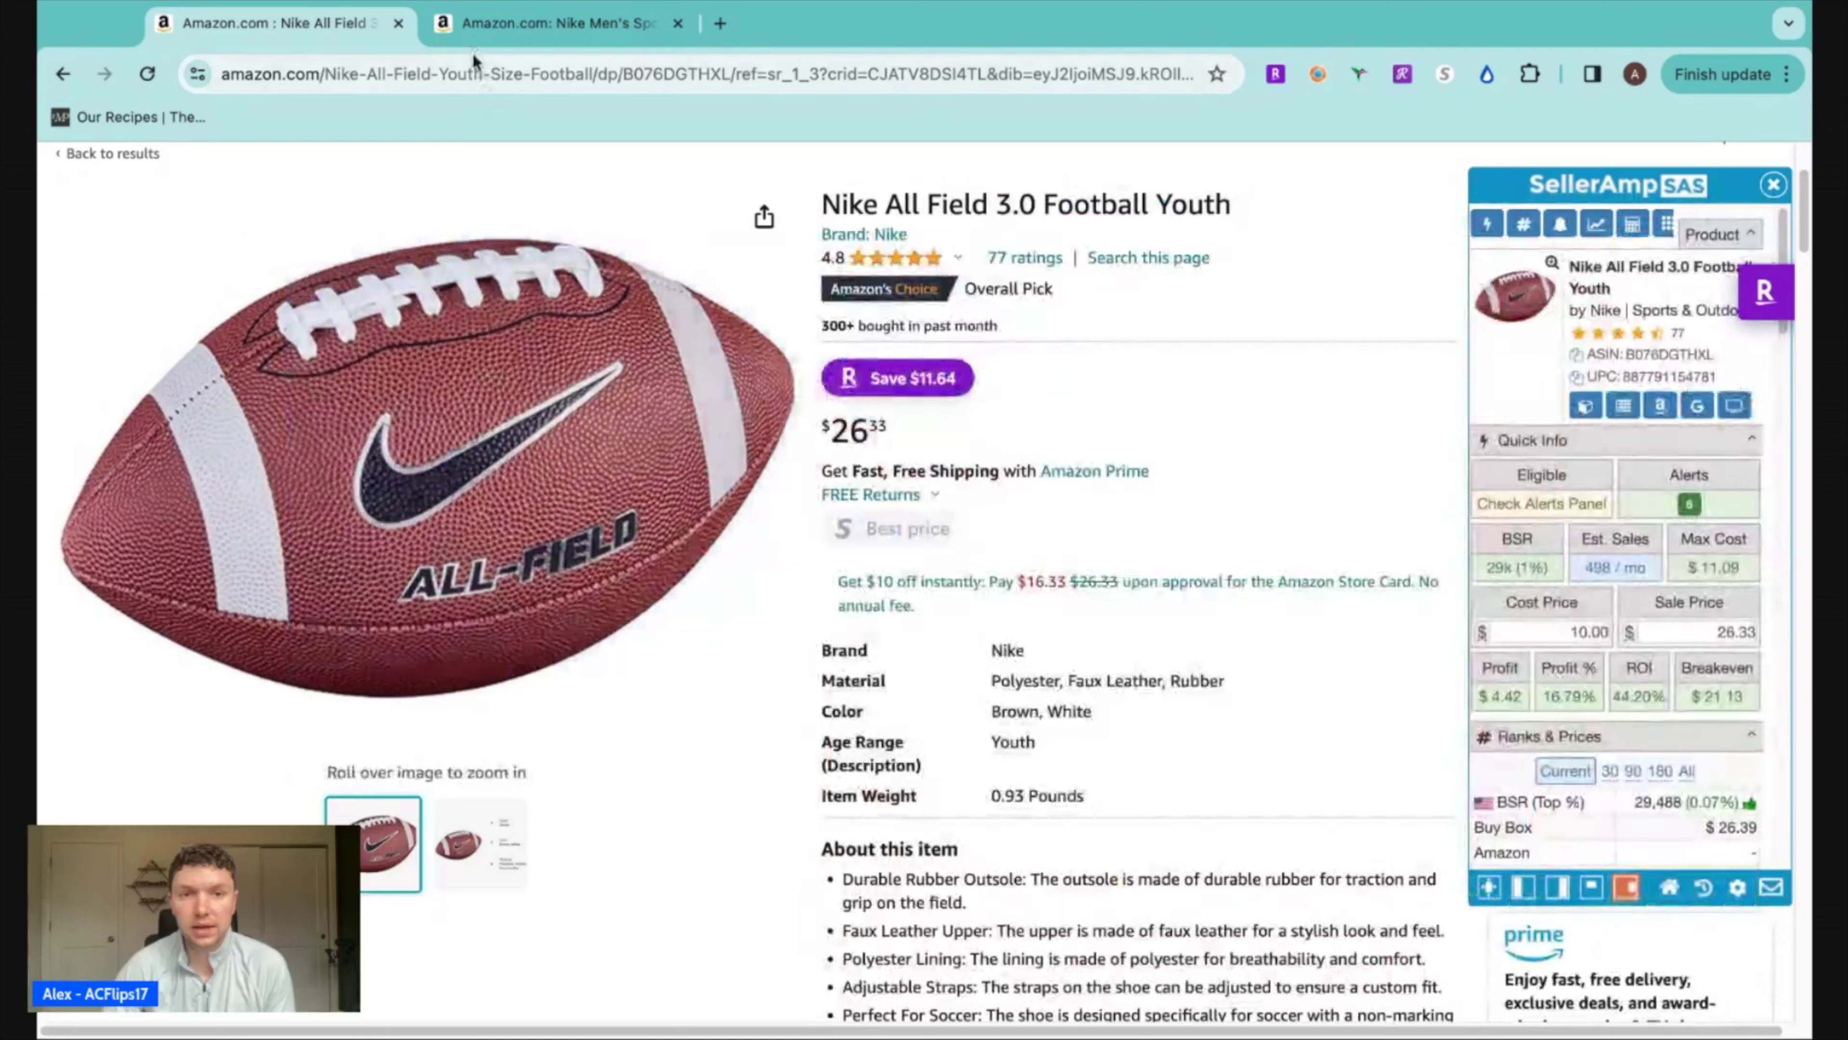
View the Nike Men's Sportswear Club Short listing and return to the Nike All Field 3.0 Football Youth listing
click(477, 25)
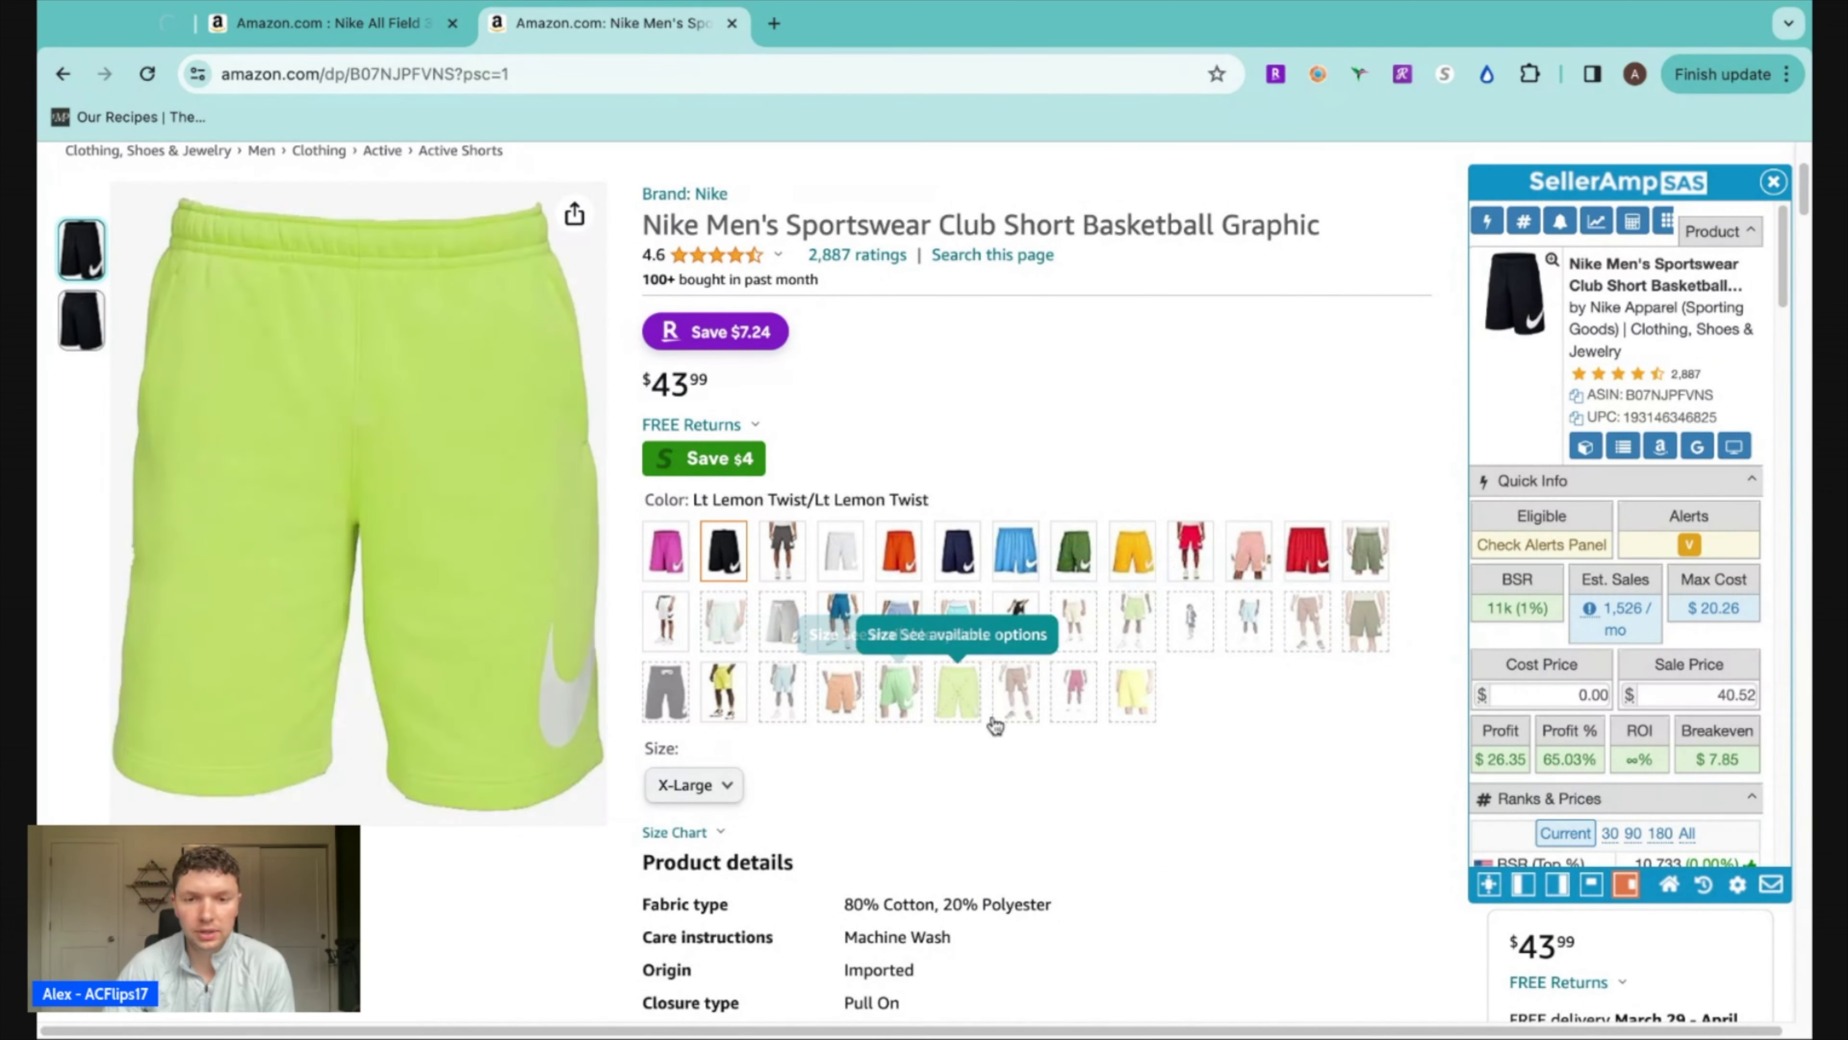
key(ctrl+shift+Tab)
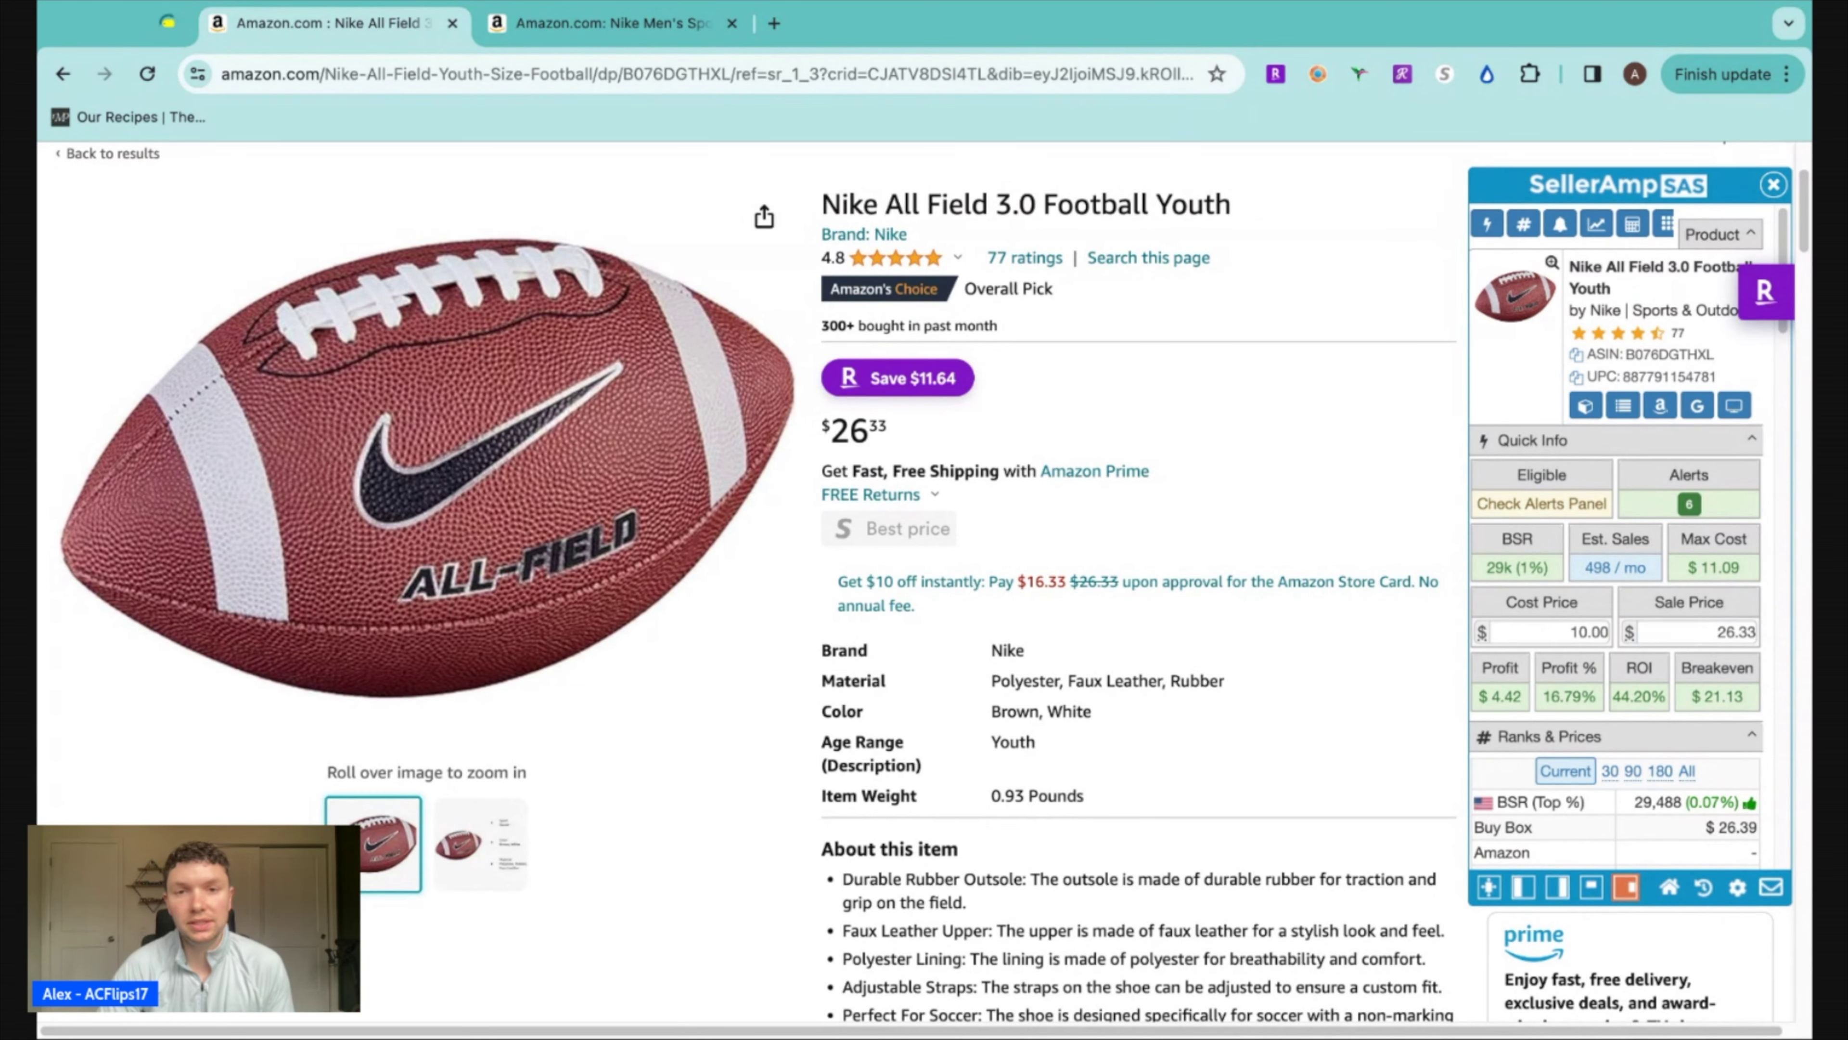
Compare the football's price history over the Year and All ranges and return the charts to 3 Months
scroll(924, 582, down, 1)
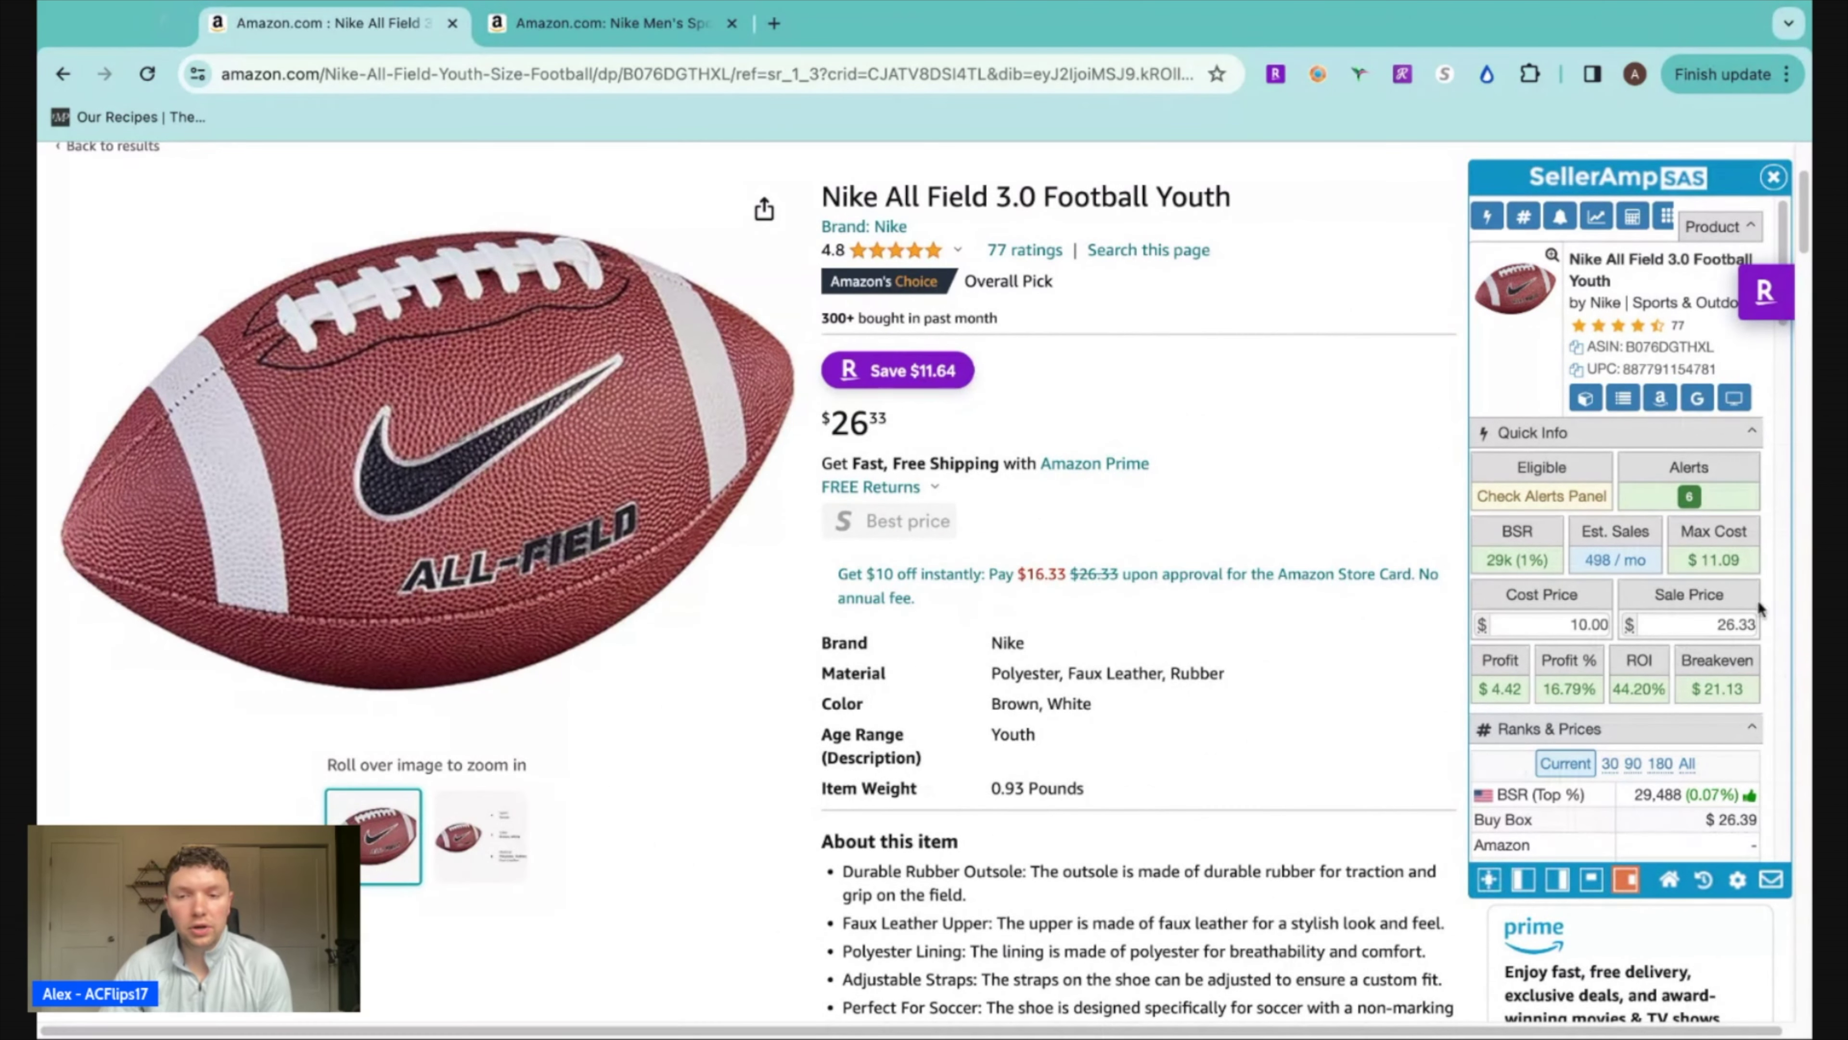
scroll(1168, 583, down, 10)
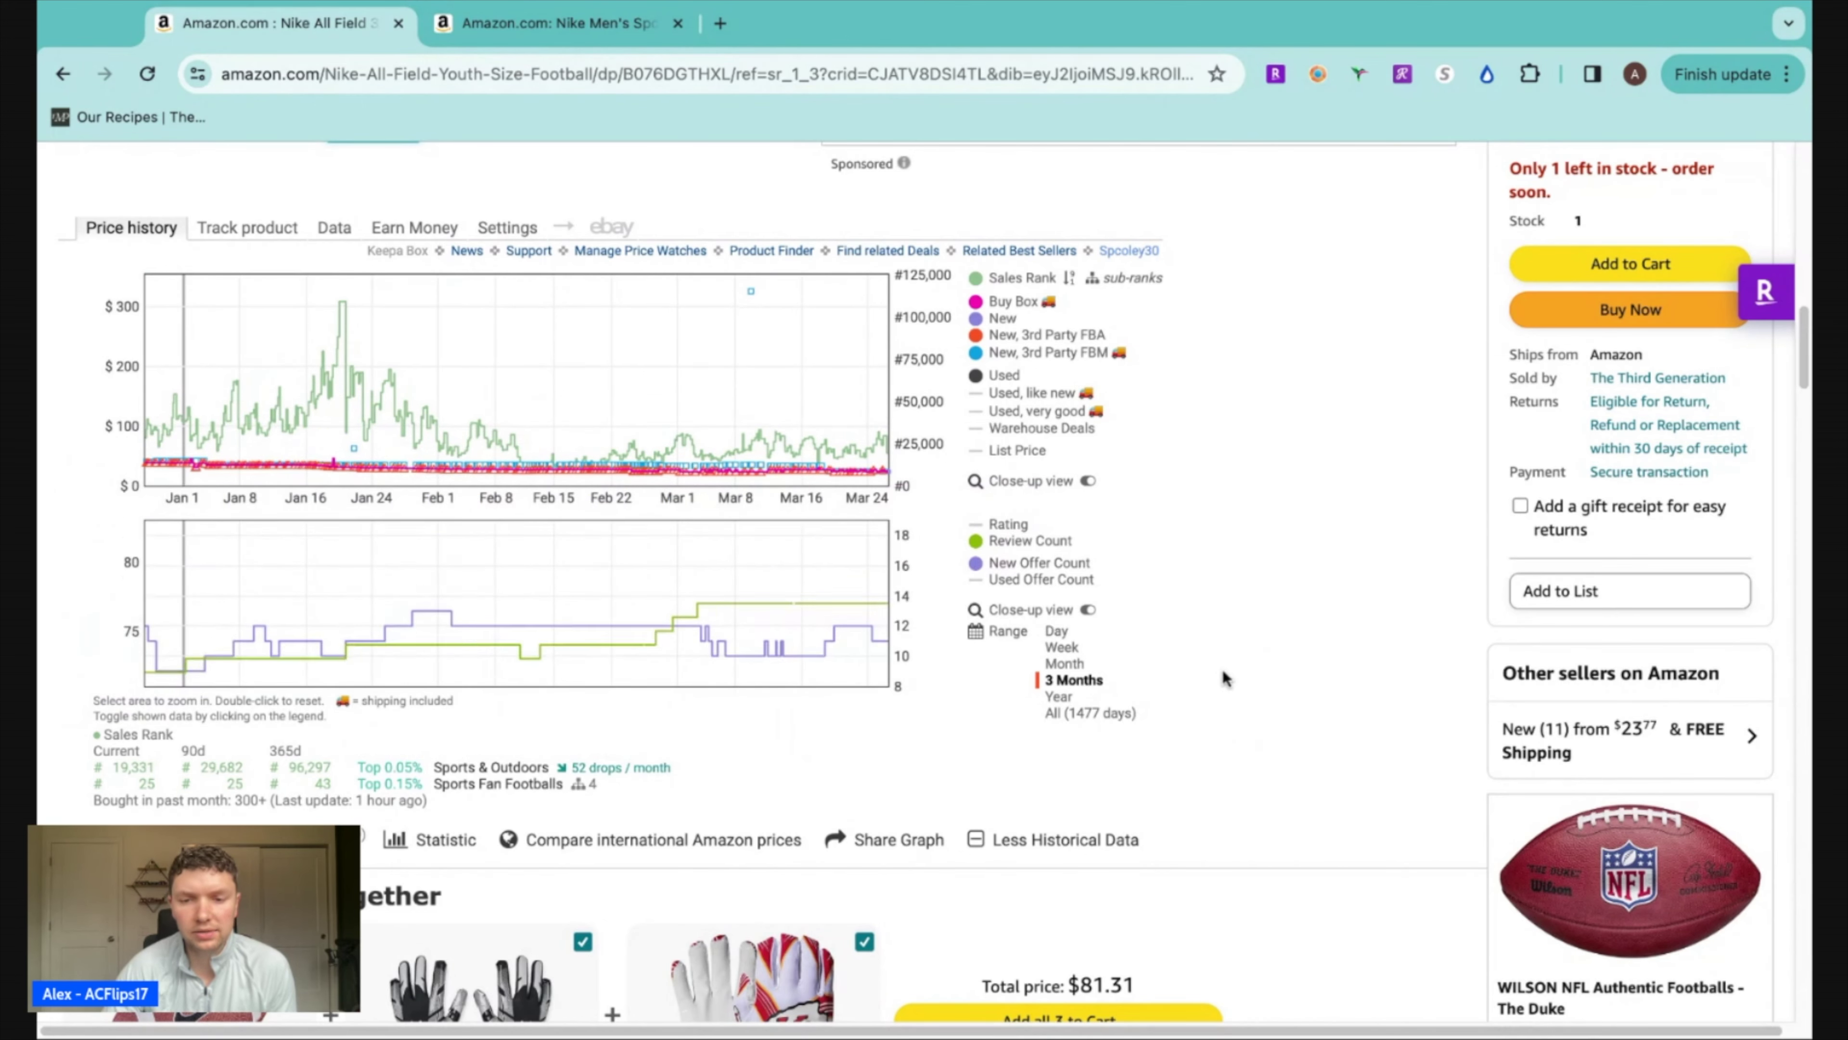
click(1061, 697)
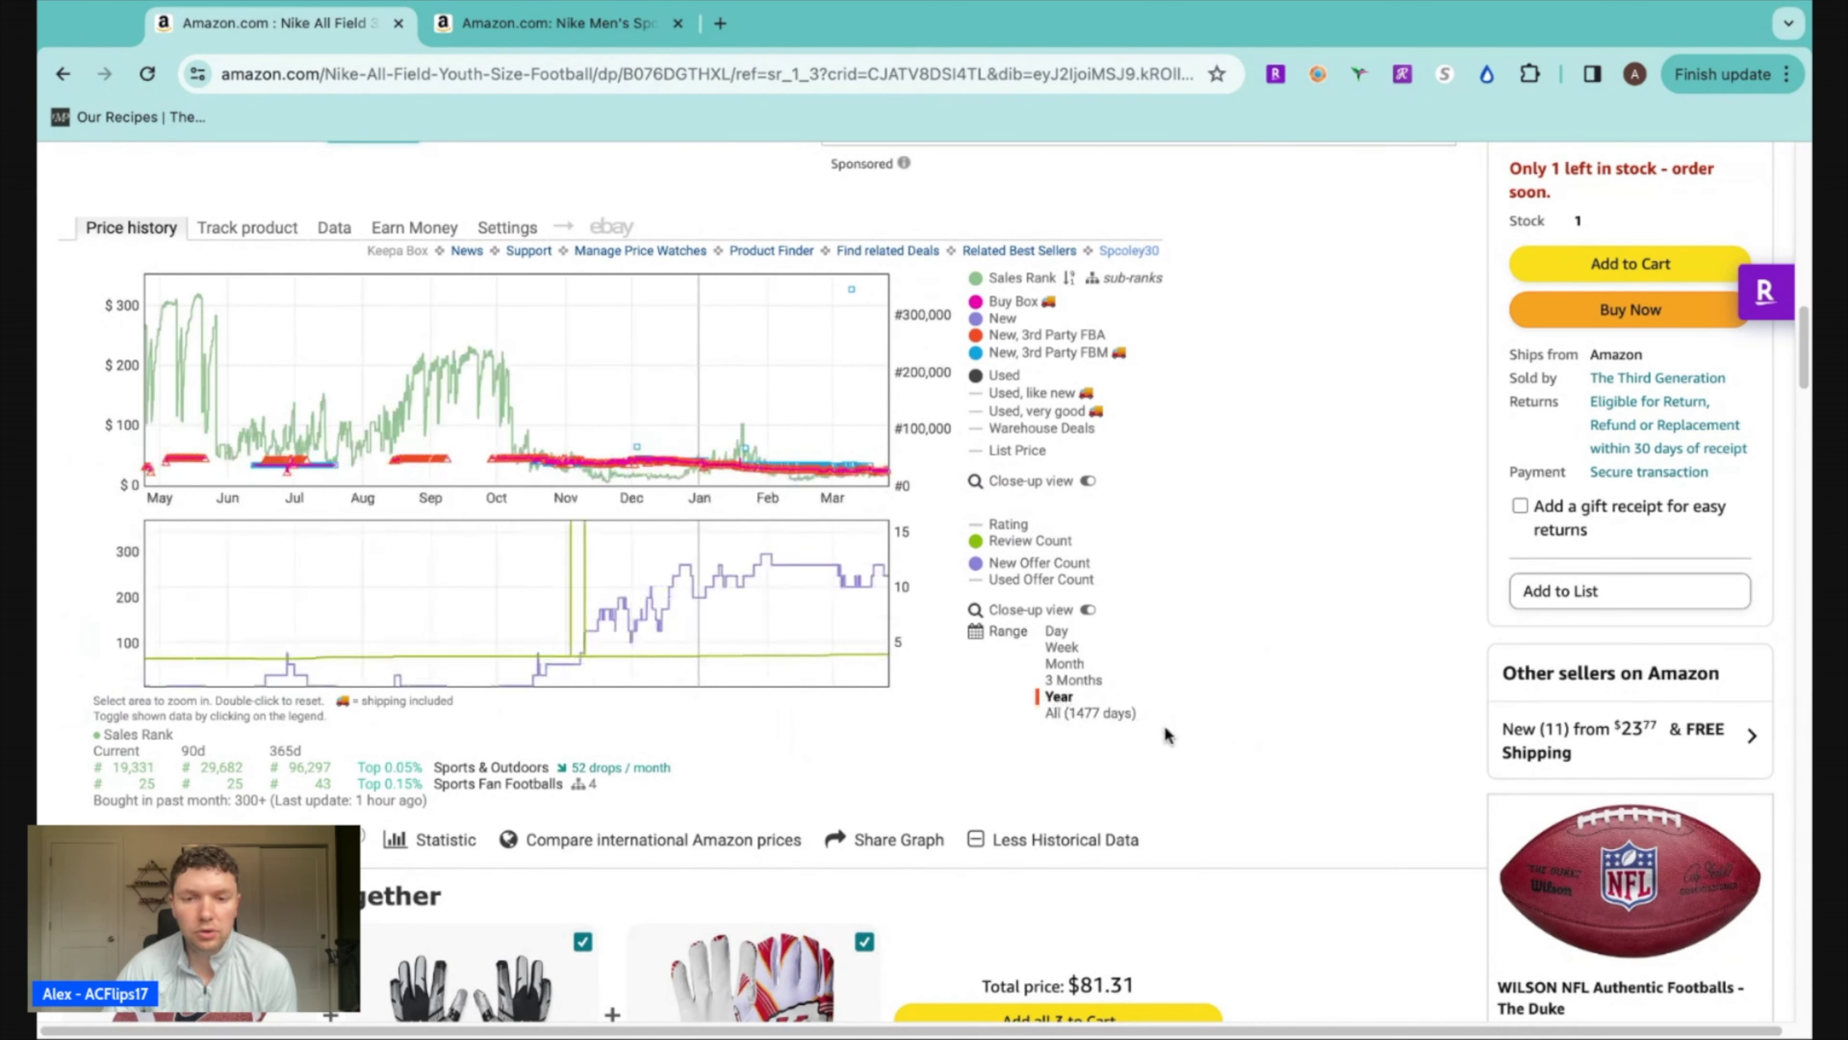
click(1075, 712)
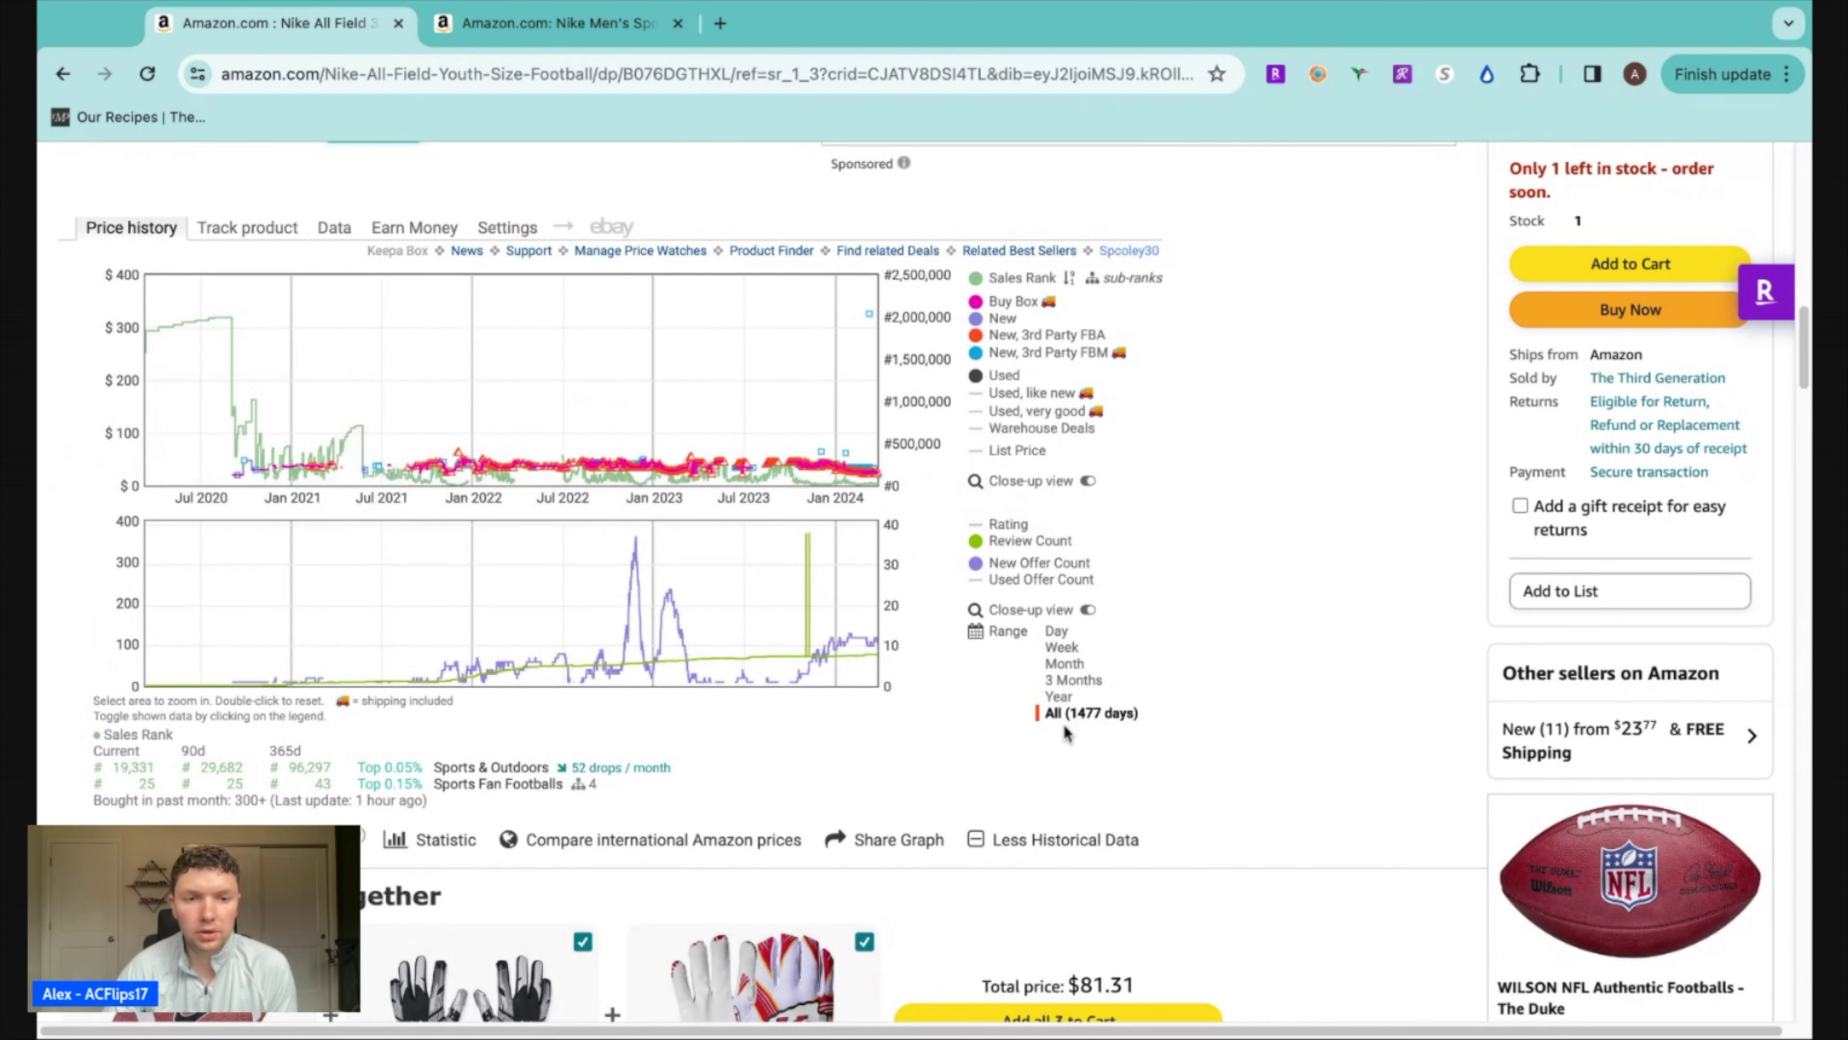
click(1063, 697)
click(1062, 682)
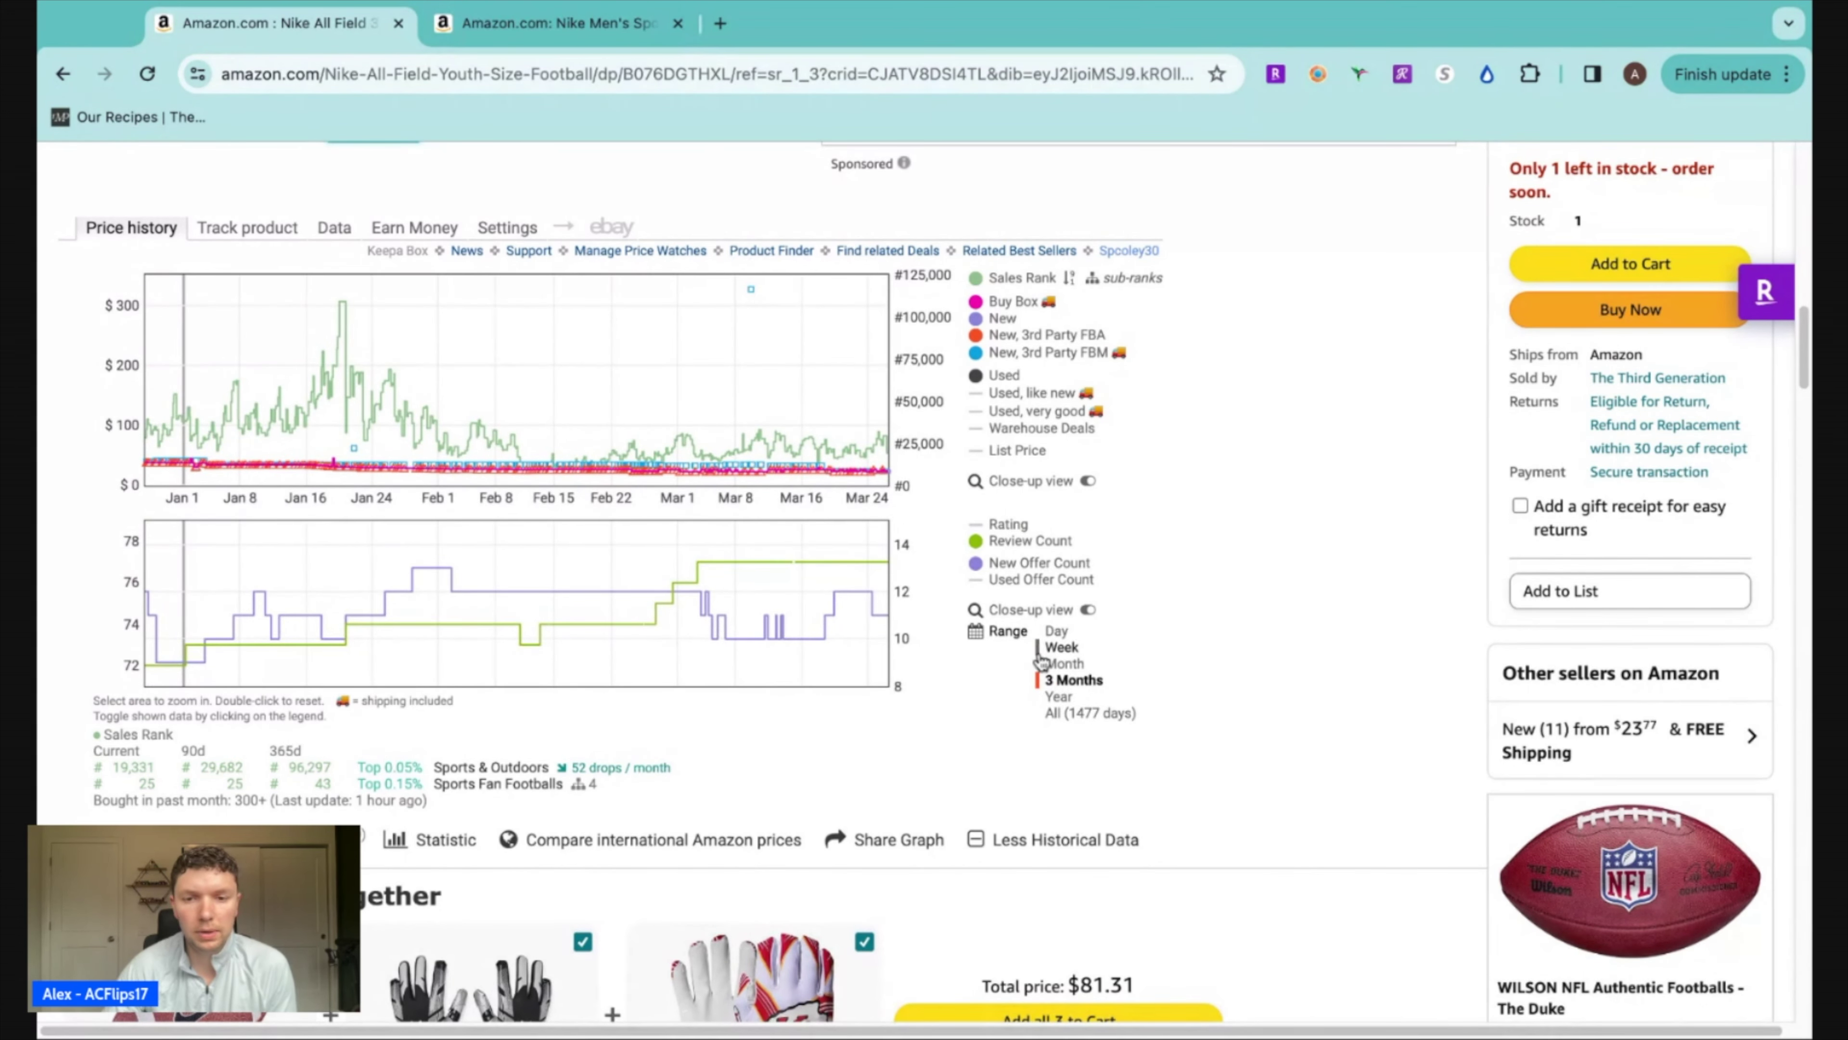
Turn off close-up view for the review and offer count chart, and compare the price chart with its close-up view off and on
click(1089, 611)
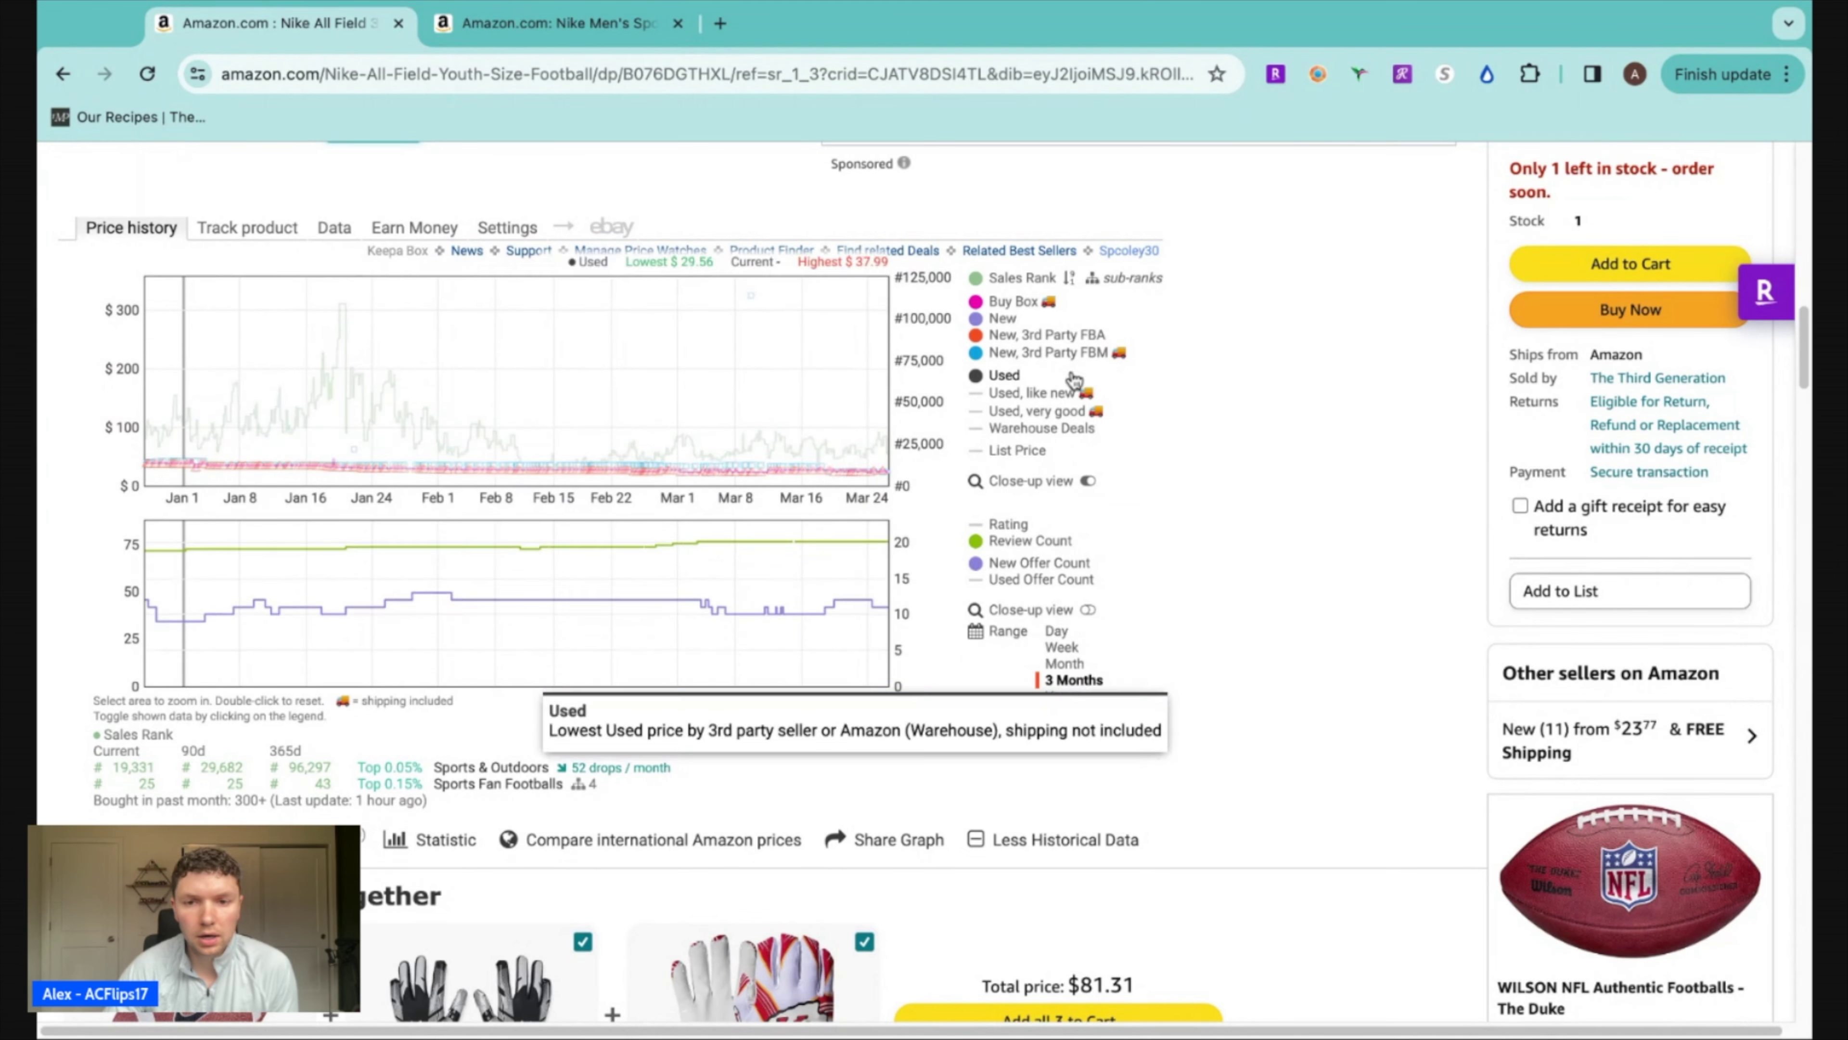
click(1088, 482)
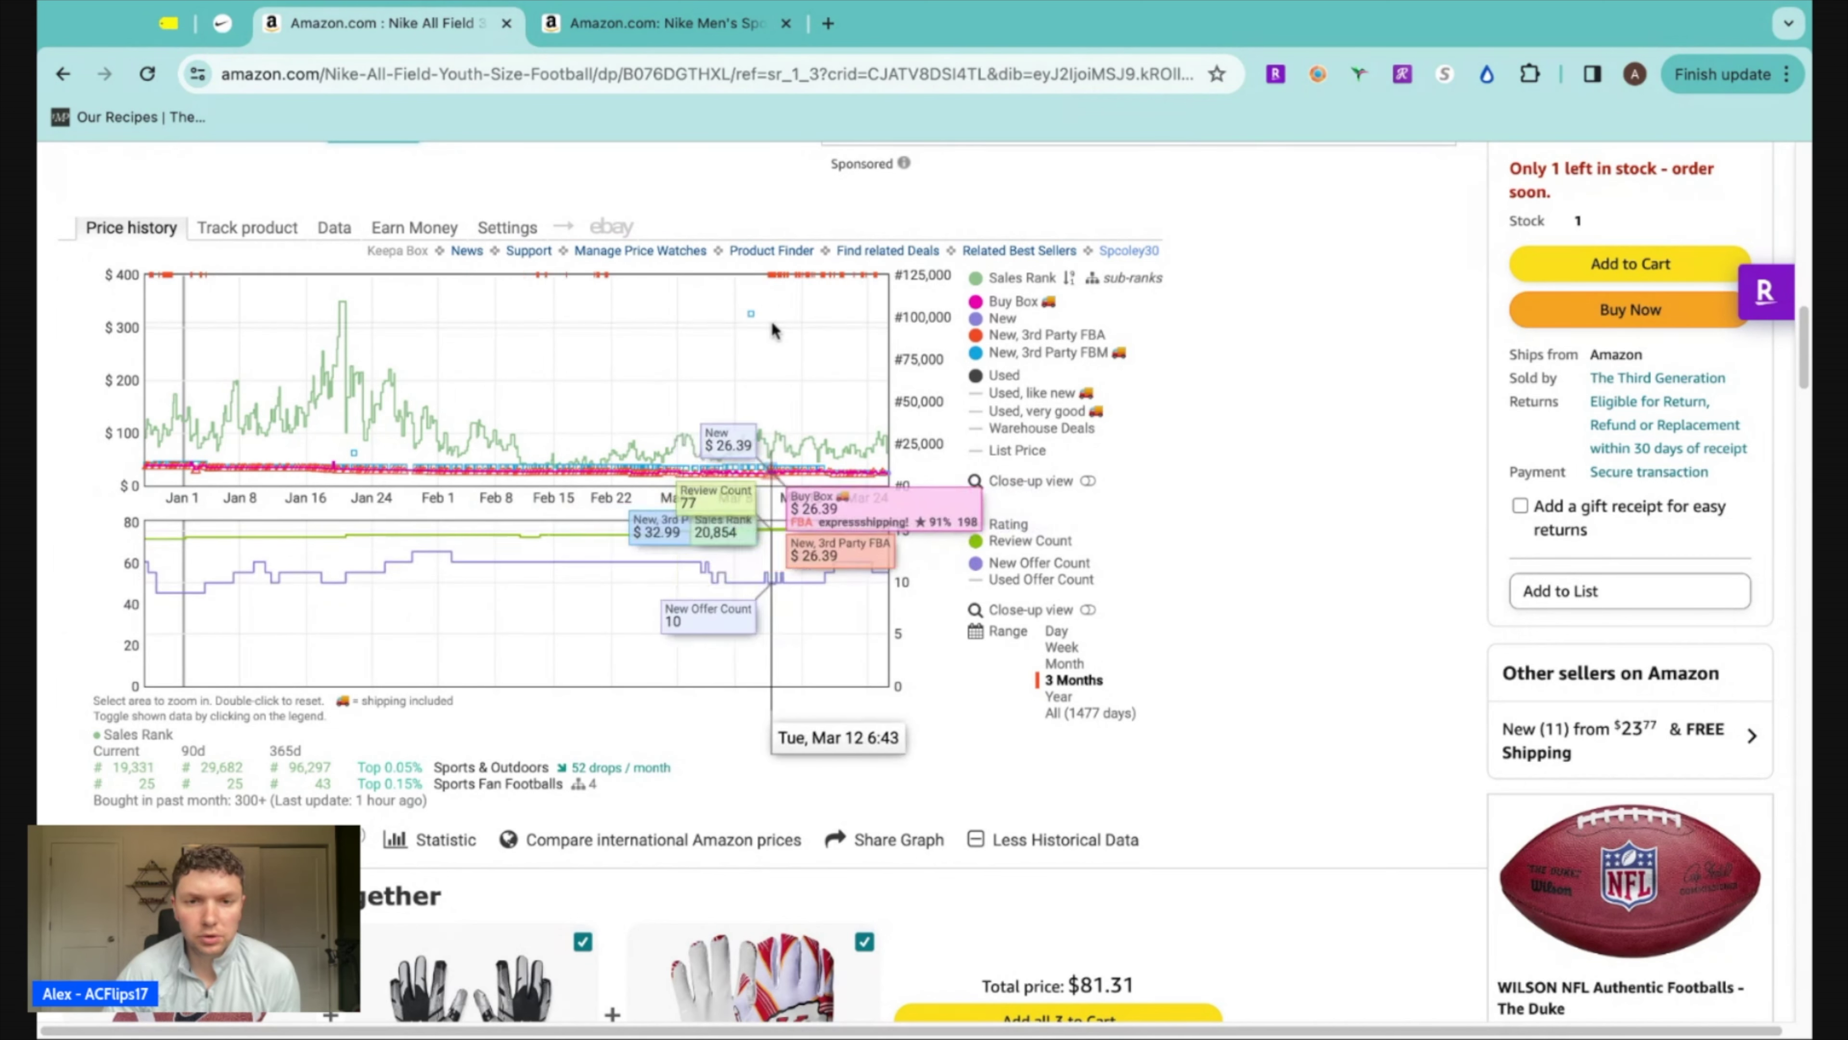
mouse_move(753, 326)
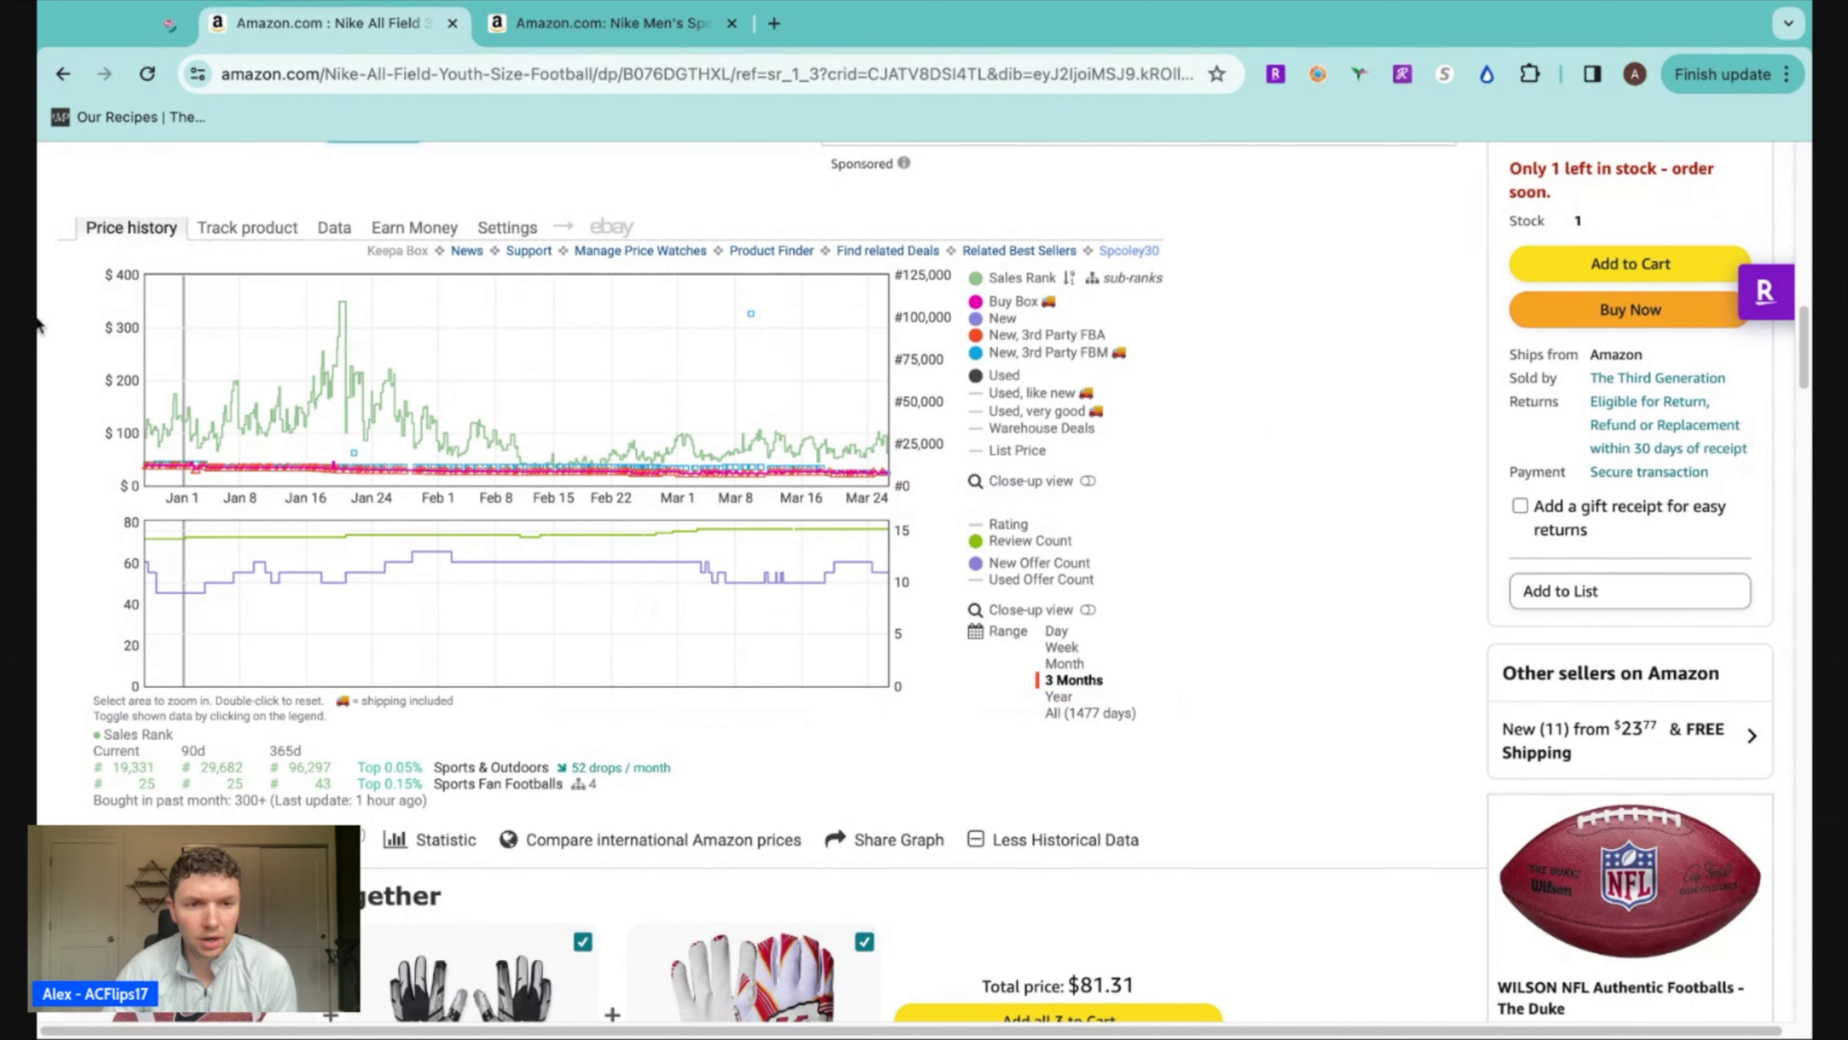
click(1087, 481)
Zoom the price history into about the last two weeks of March and restore the 3 Months range
drag(766, 416, 873, 415)
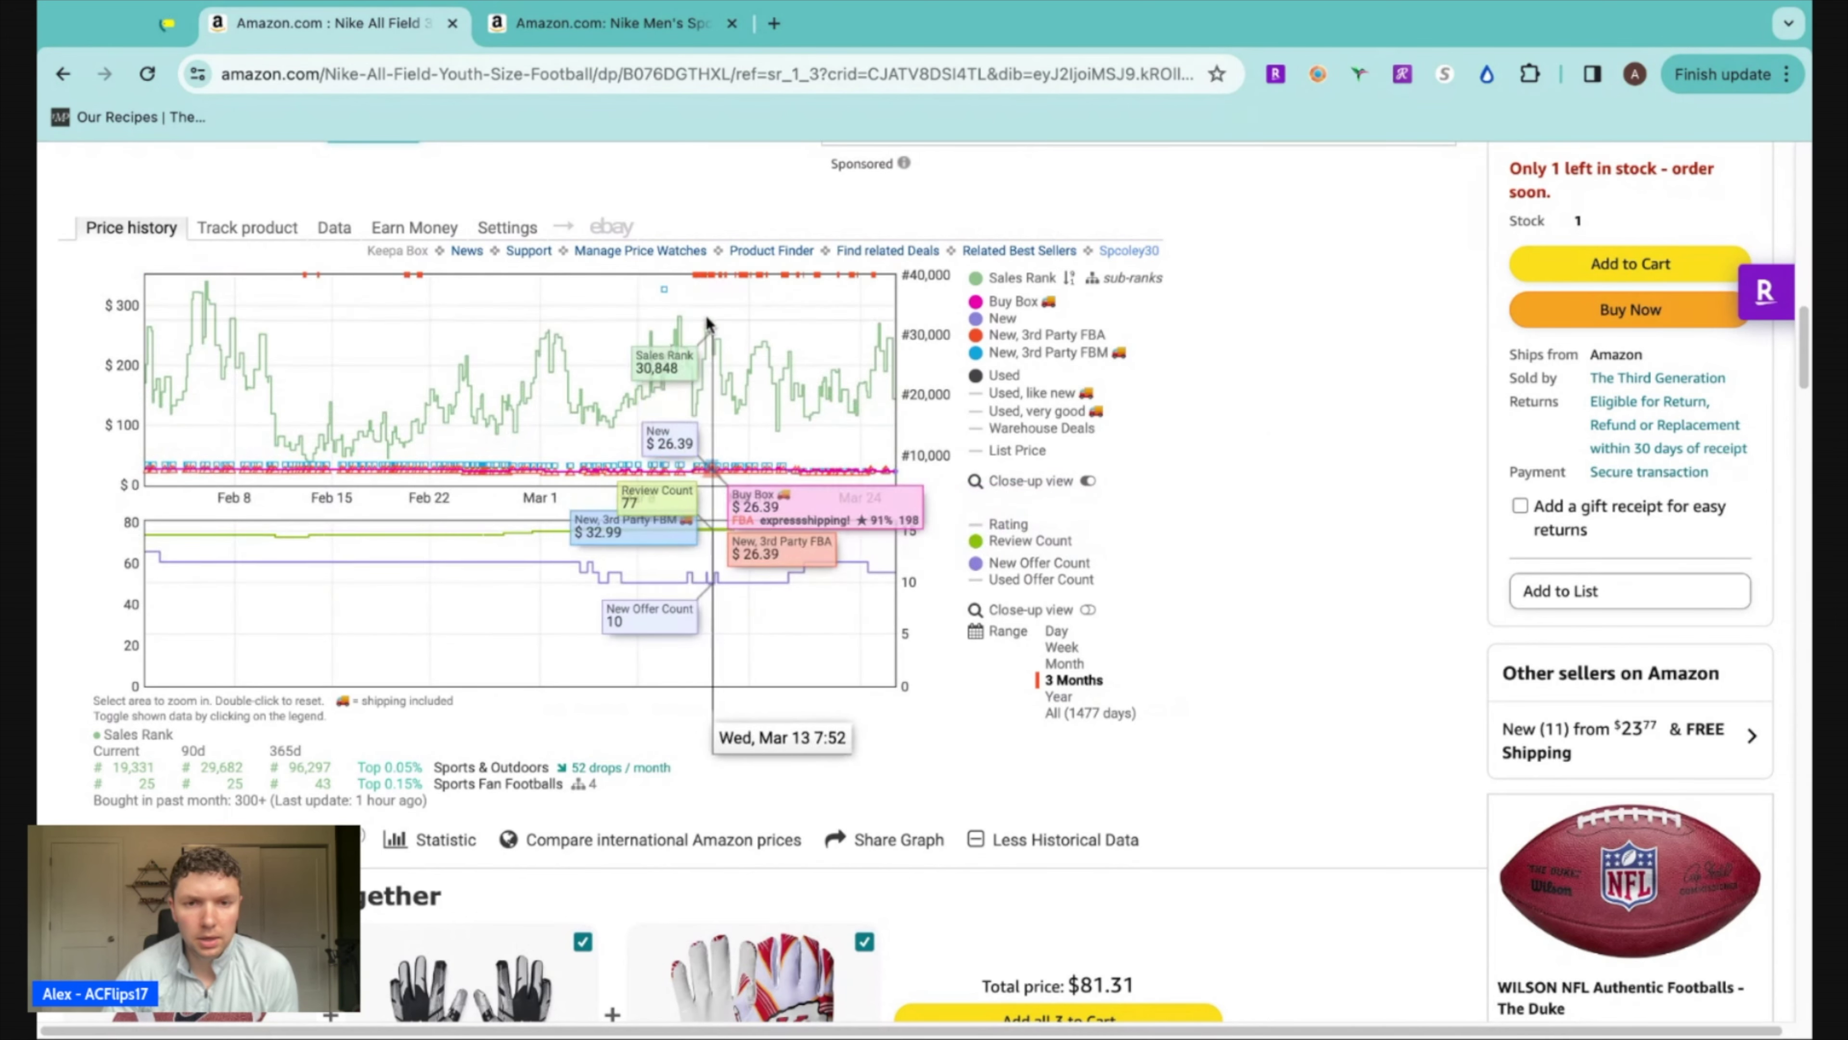
drag(672, 342, 891, 342)
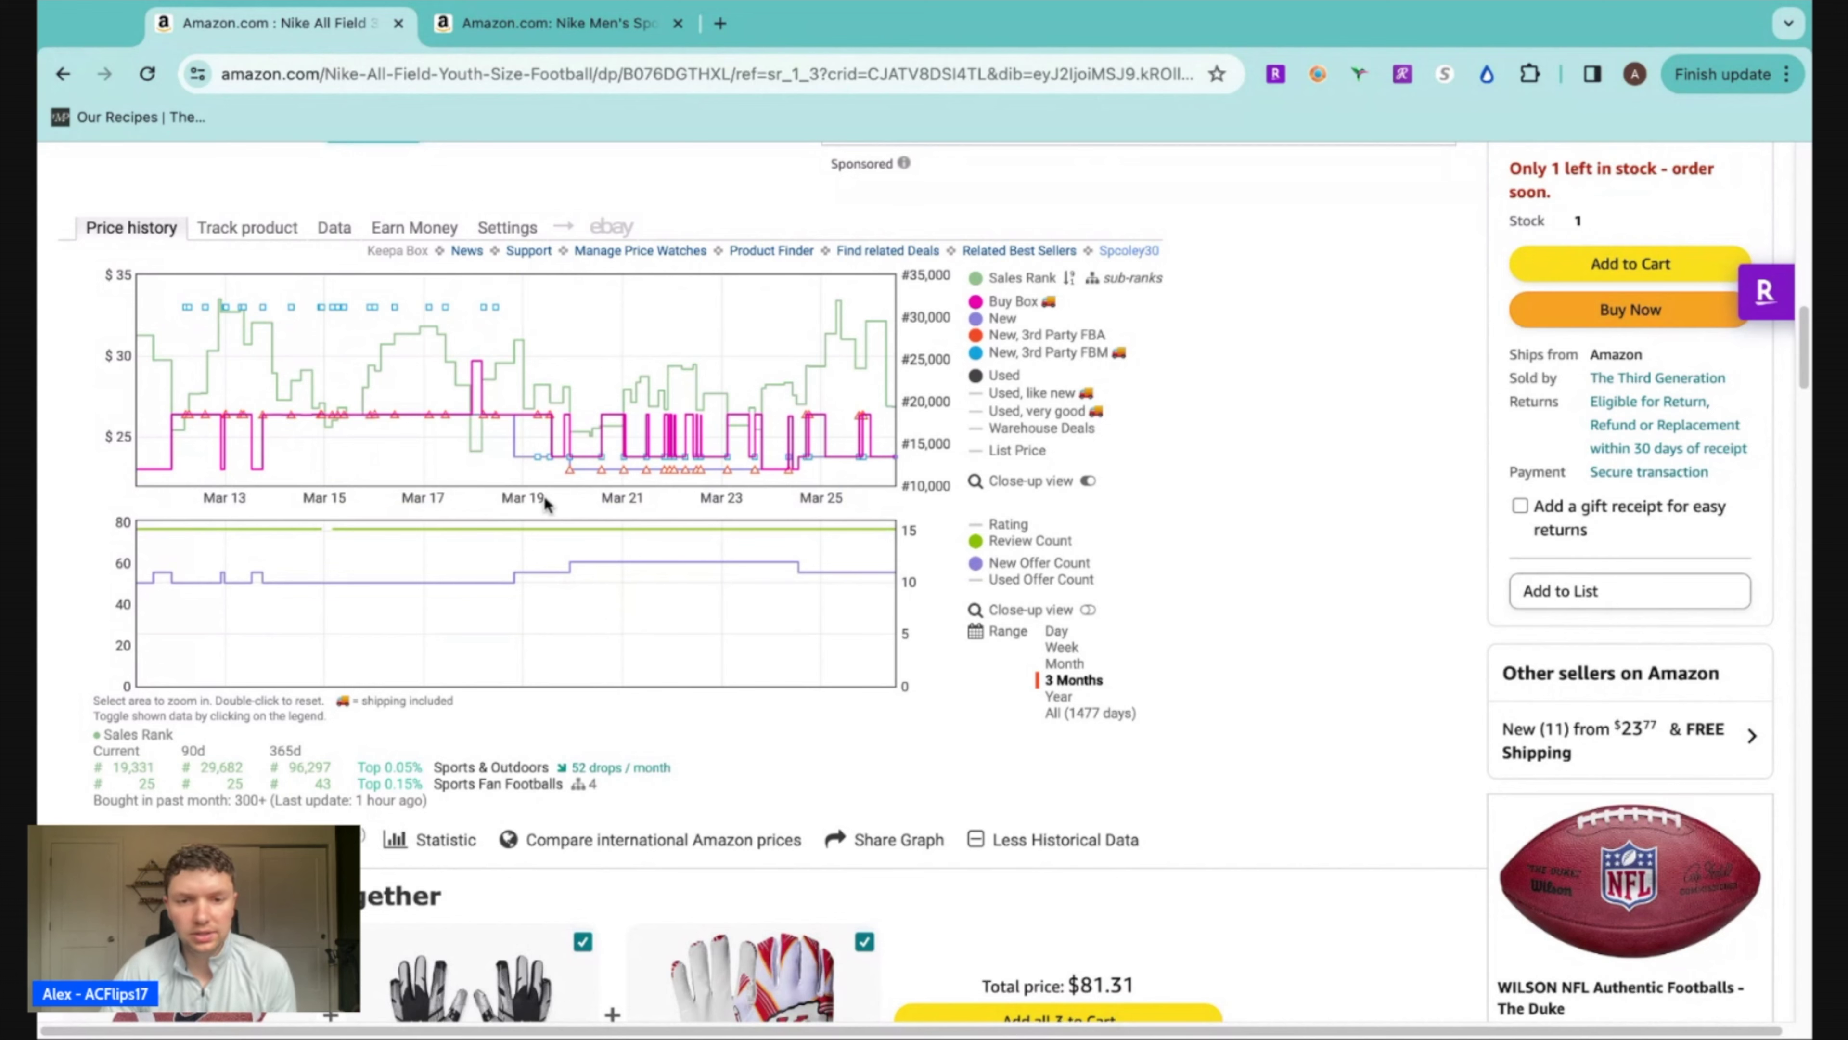
scroll(1136, 609, down, 1)
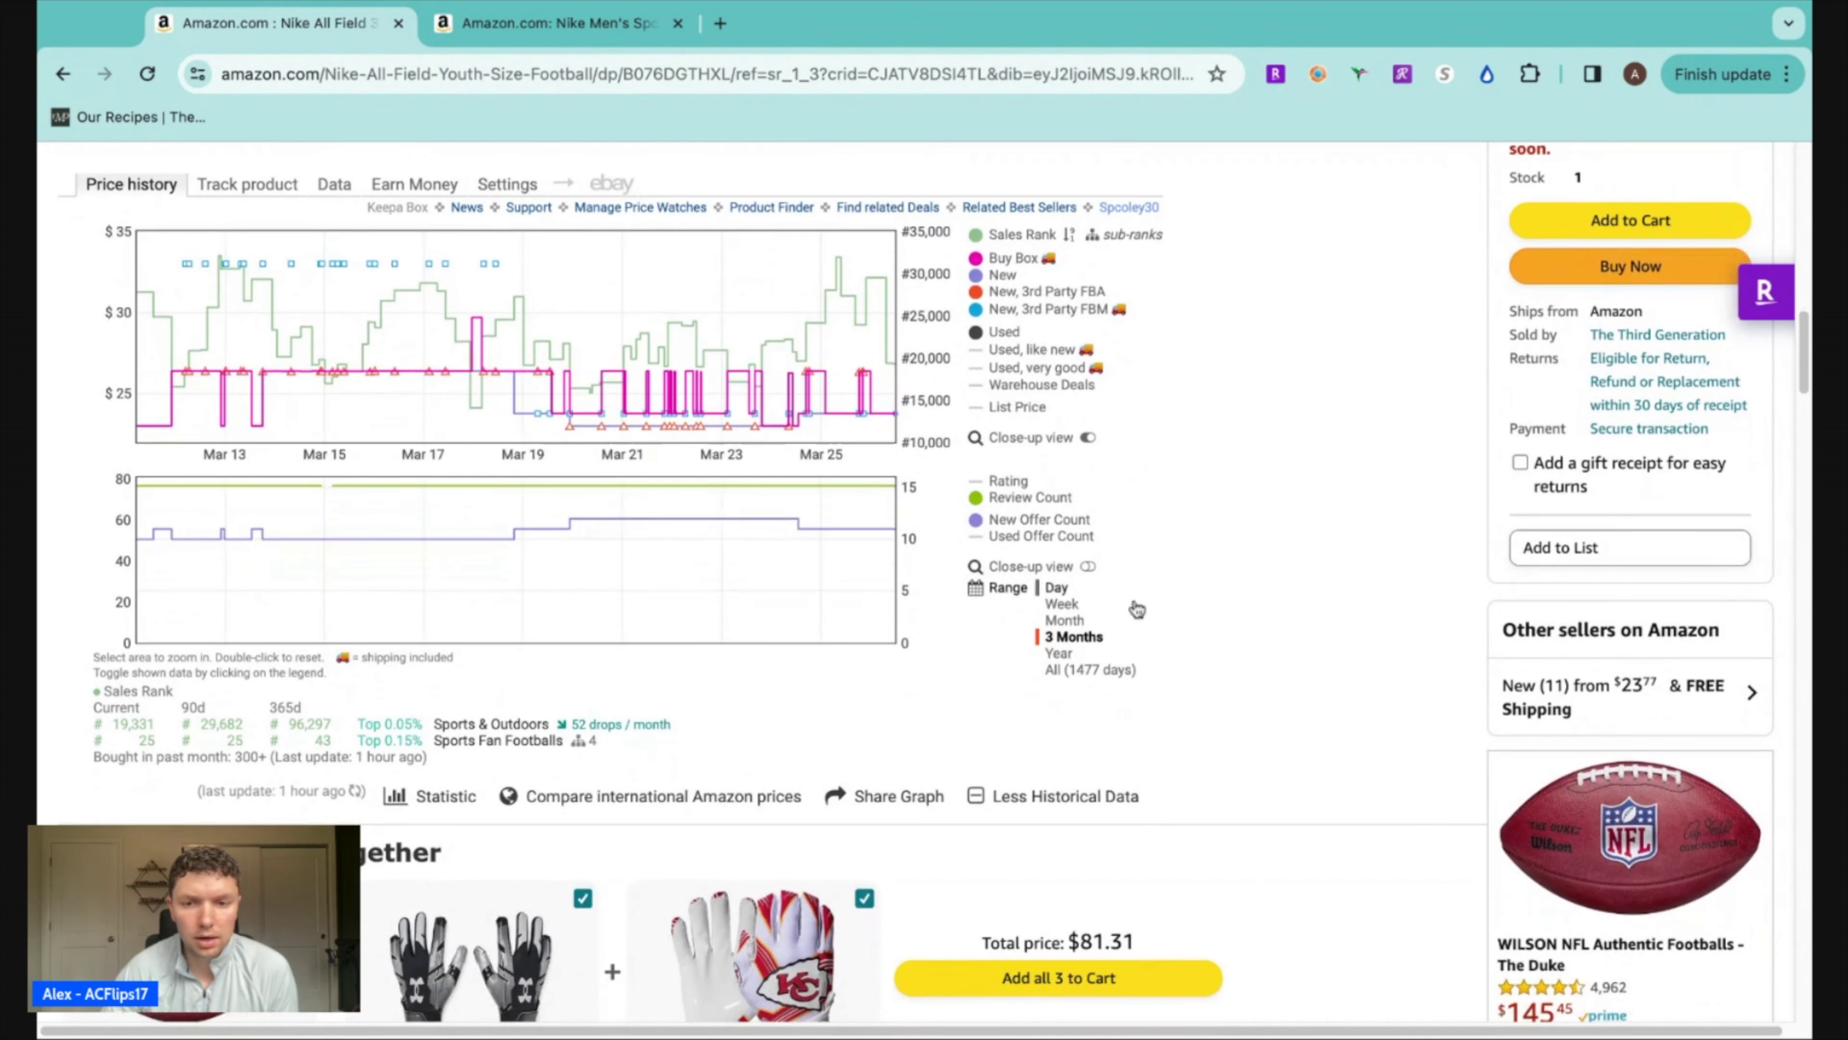
click(1083, 639)
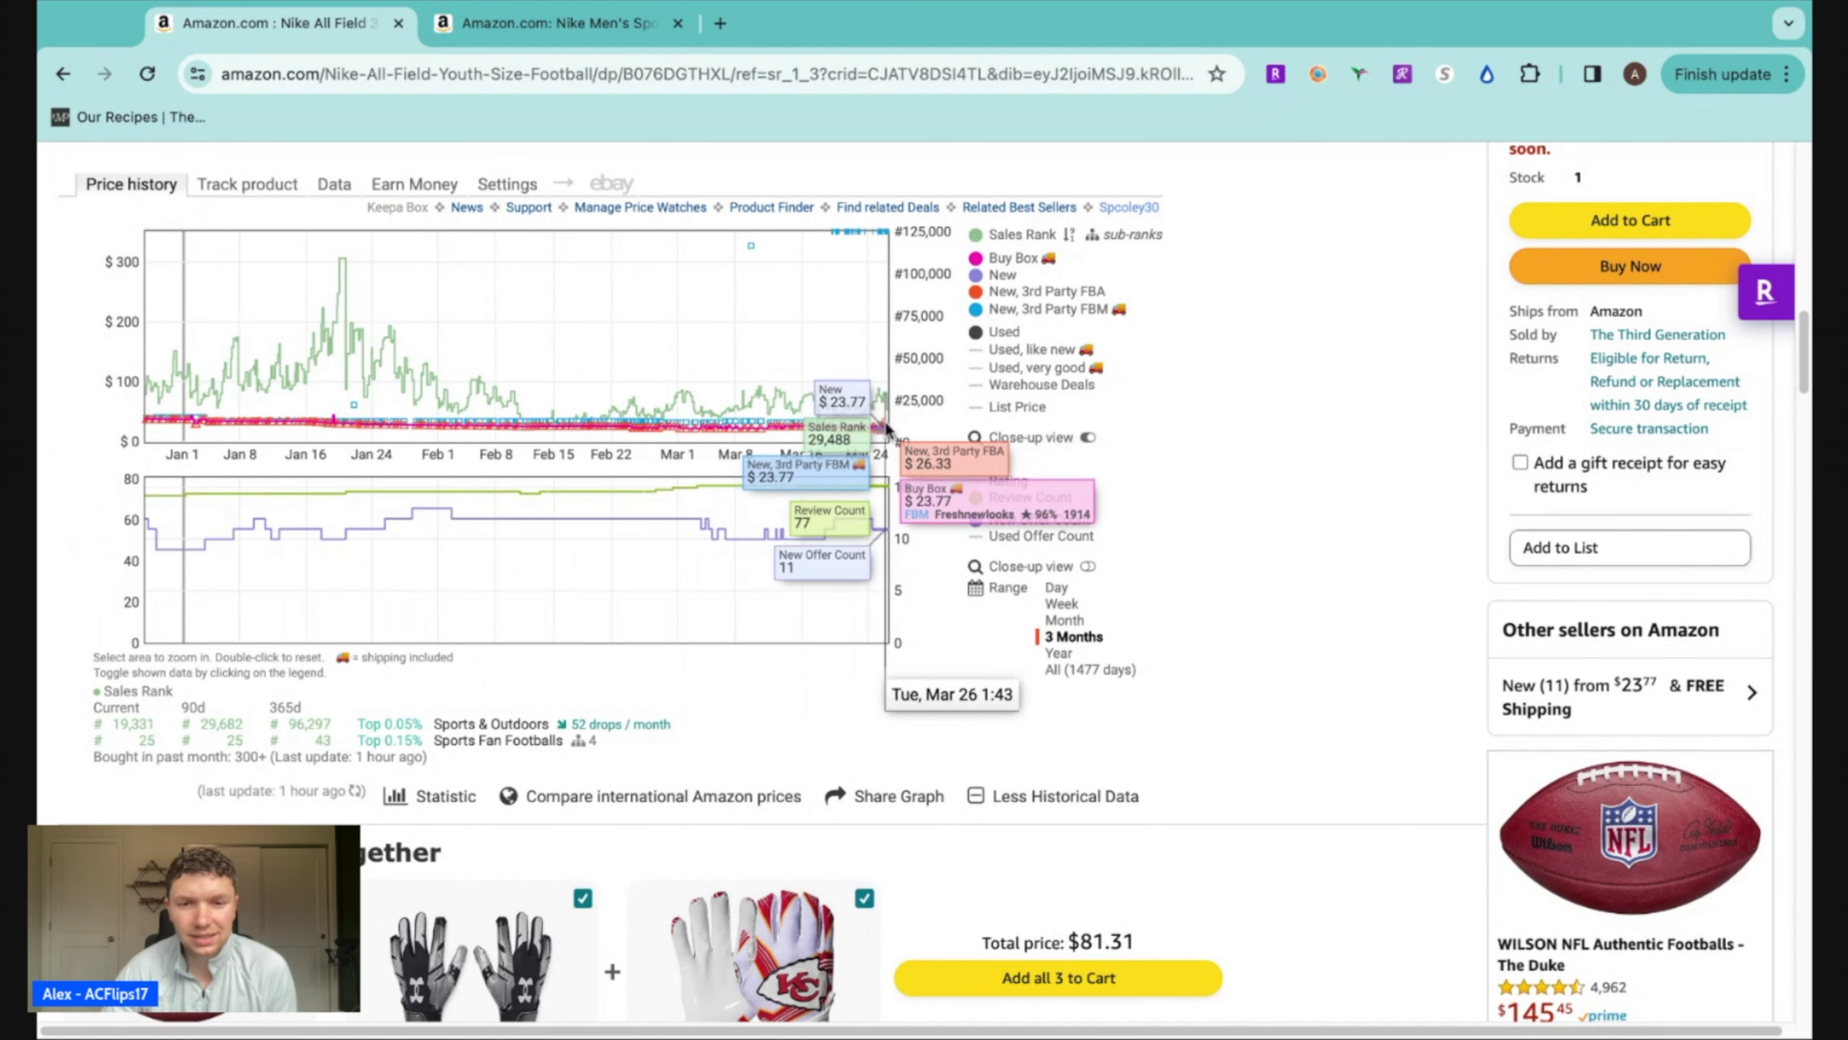
Hide the New, 3rd Party FBA and New, 3rd Party FBM series on the price history chart
click(975, 324)
click(975, 291)
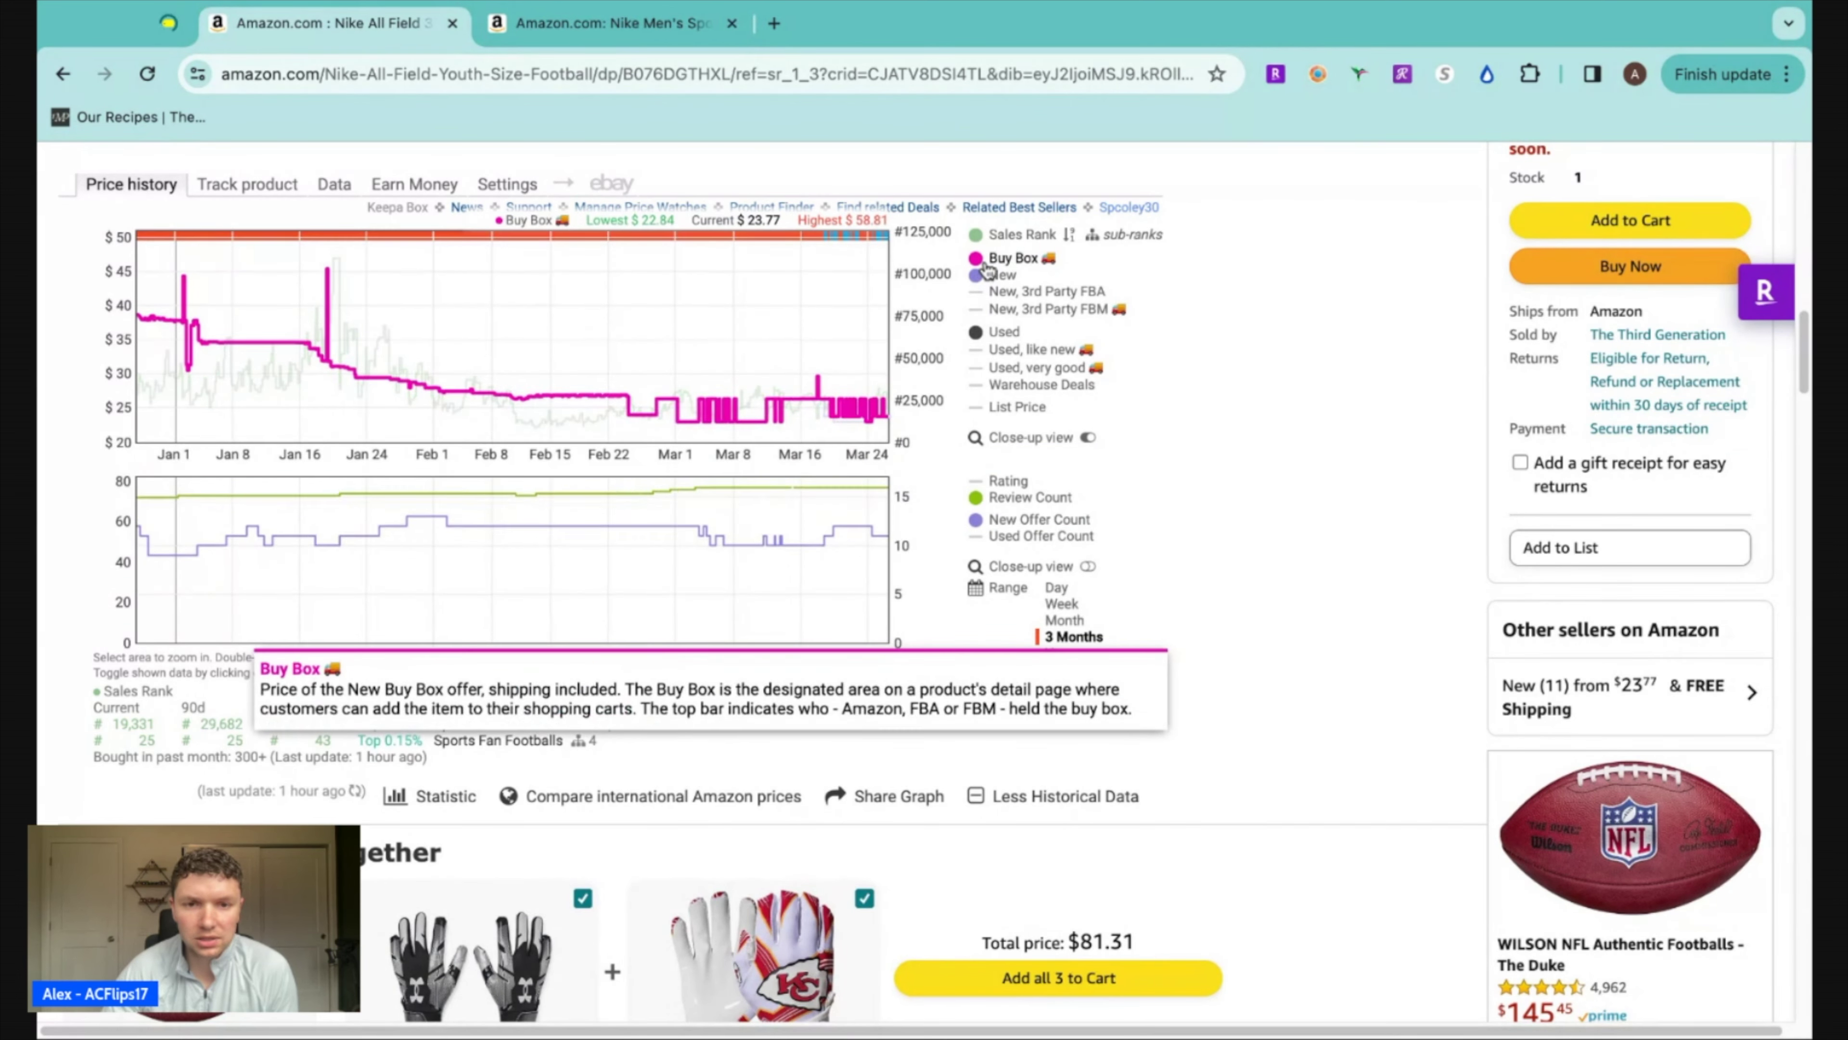
click(982, 310)
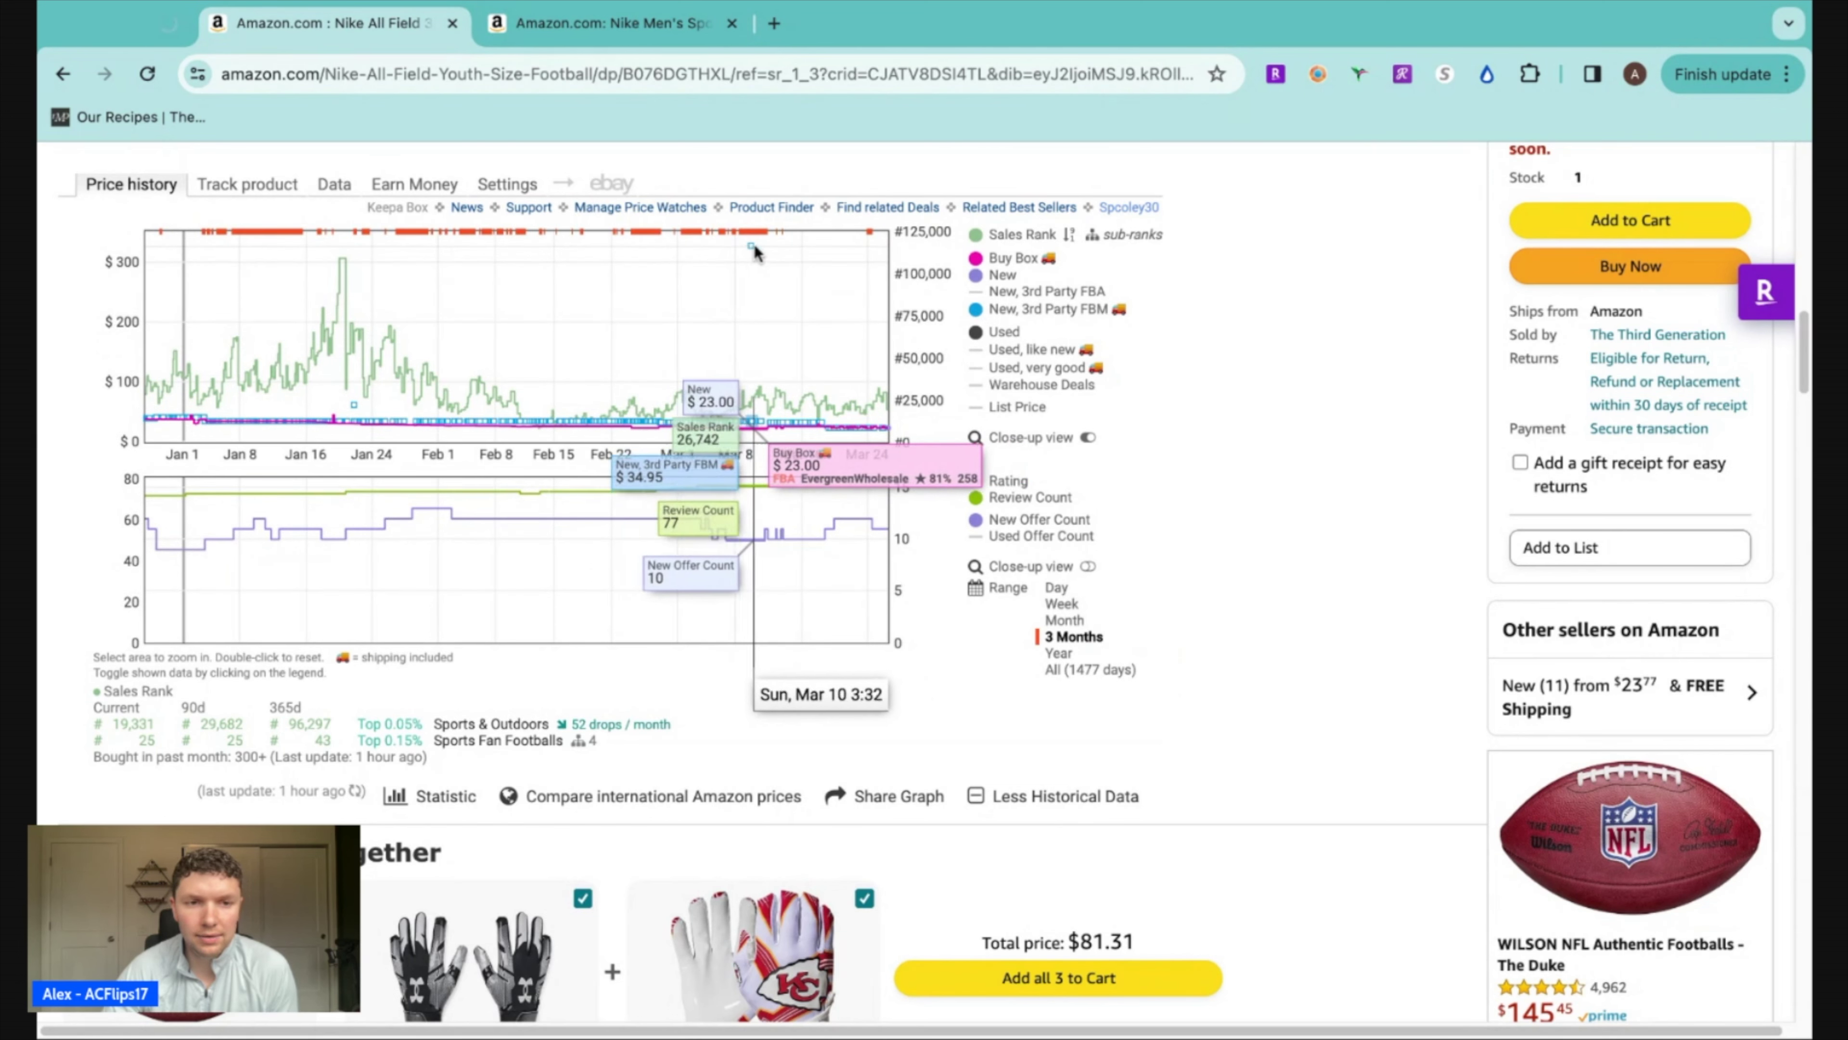
click(1047, 308)
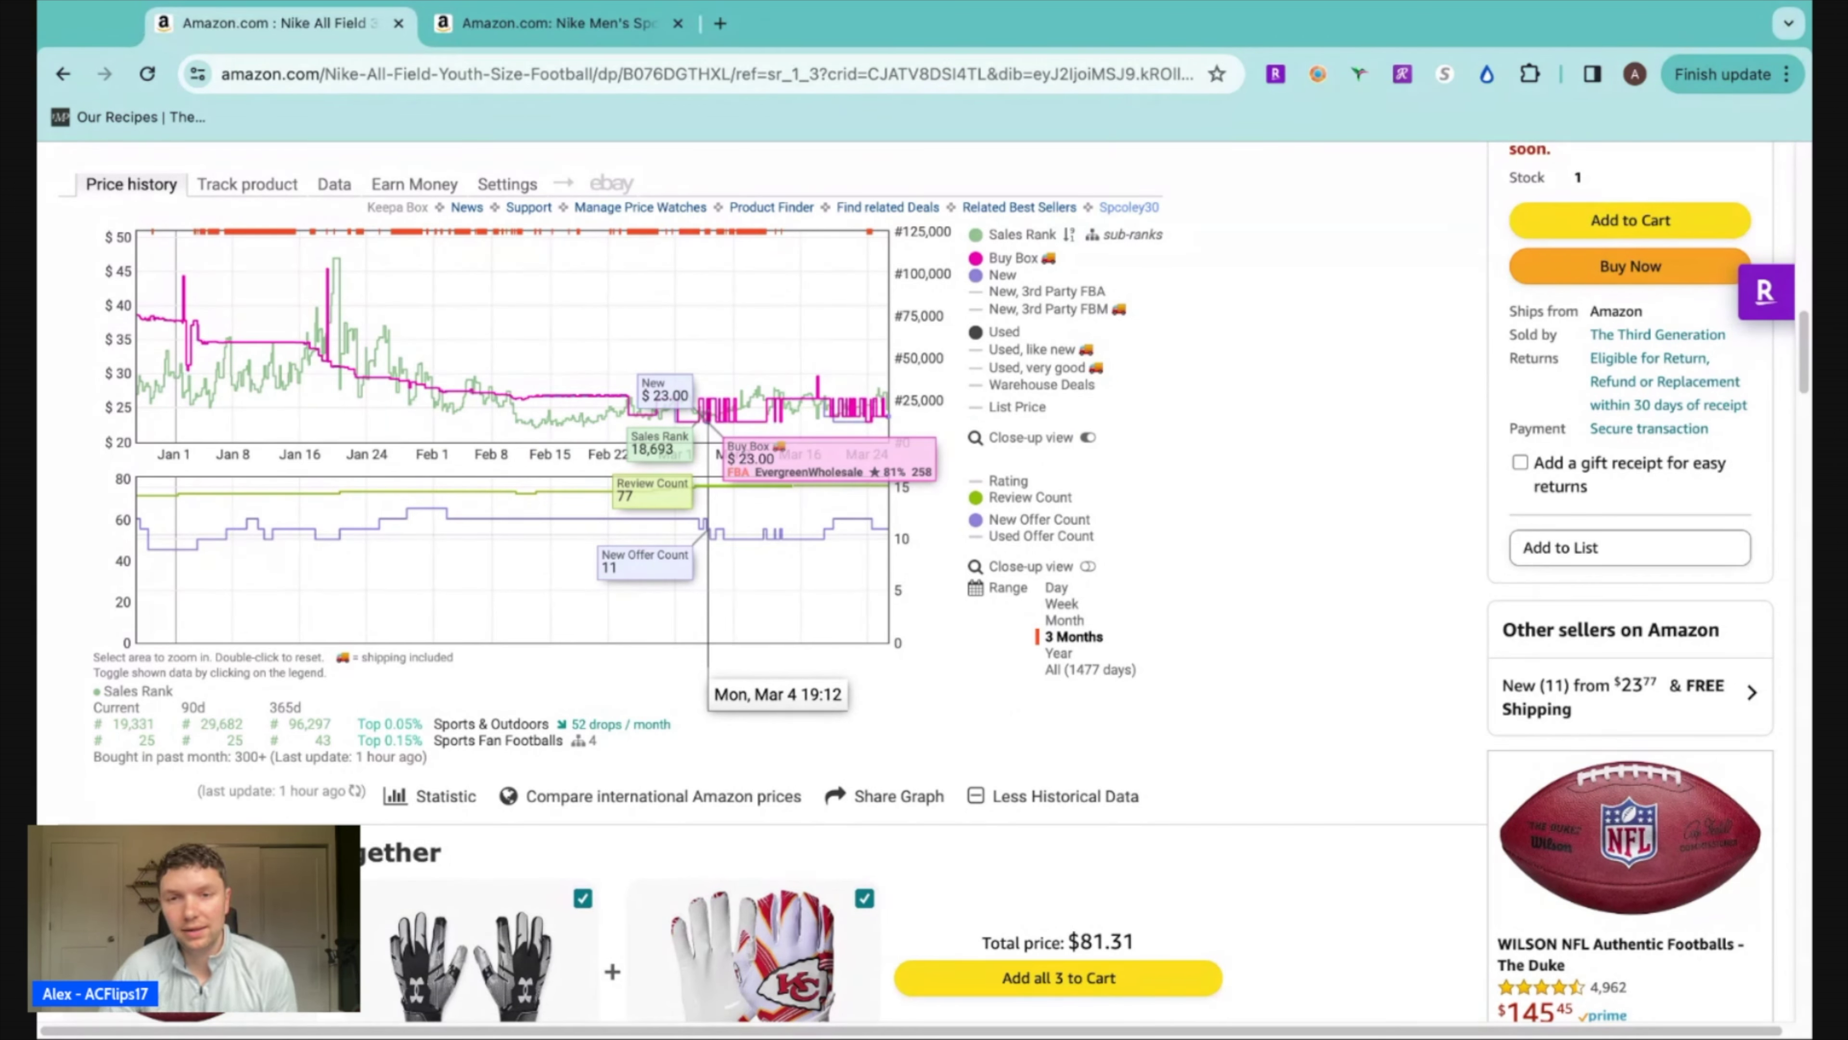
Examine the sales rank and Buy Box price over the past Year and switch back to the 3 Months range
click(1059, 655)
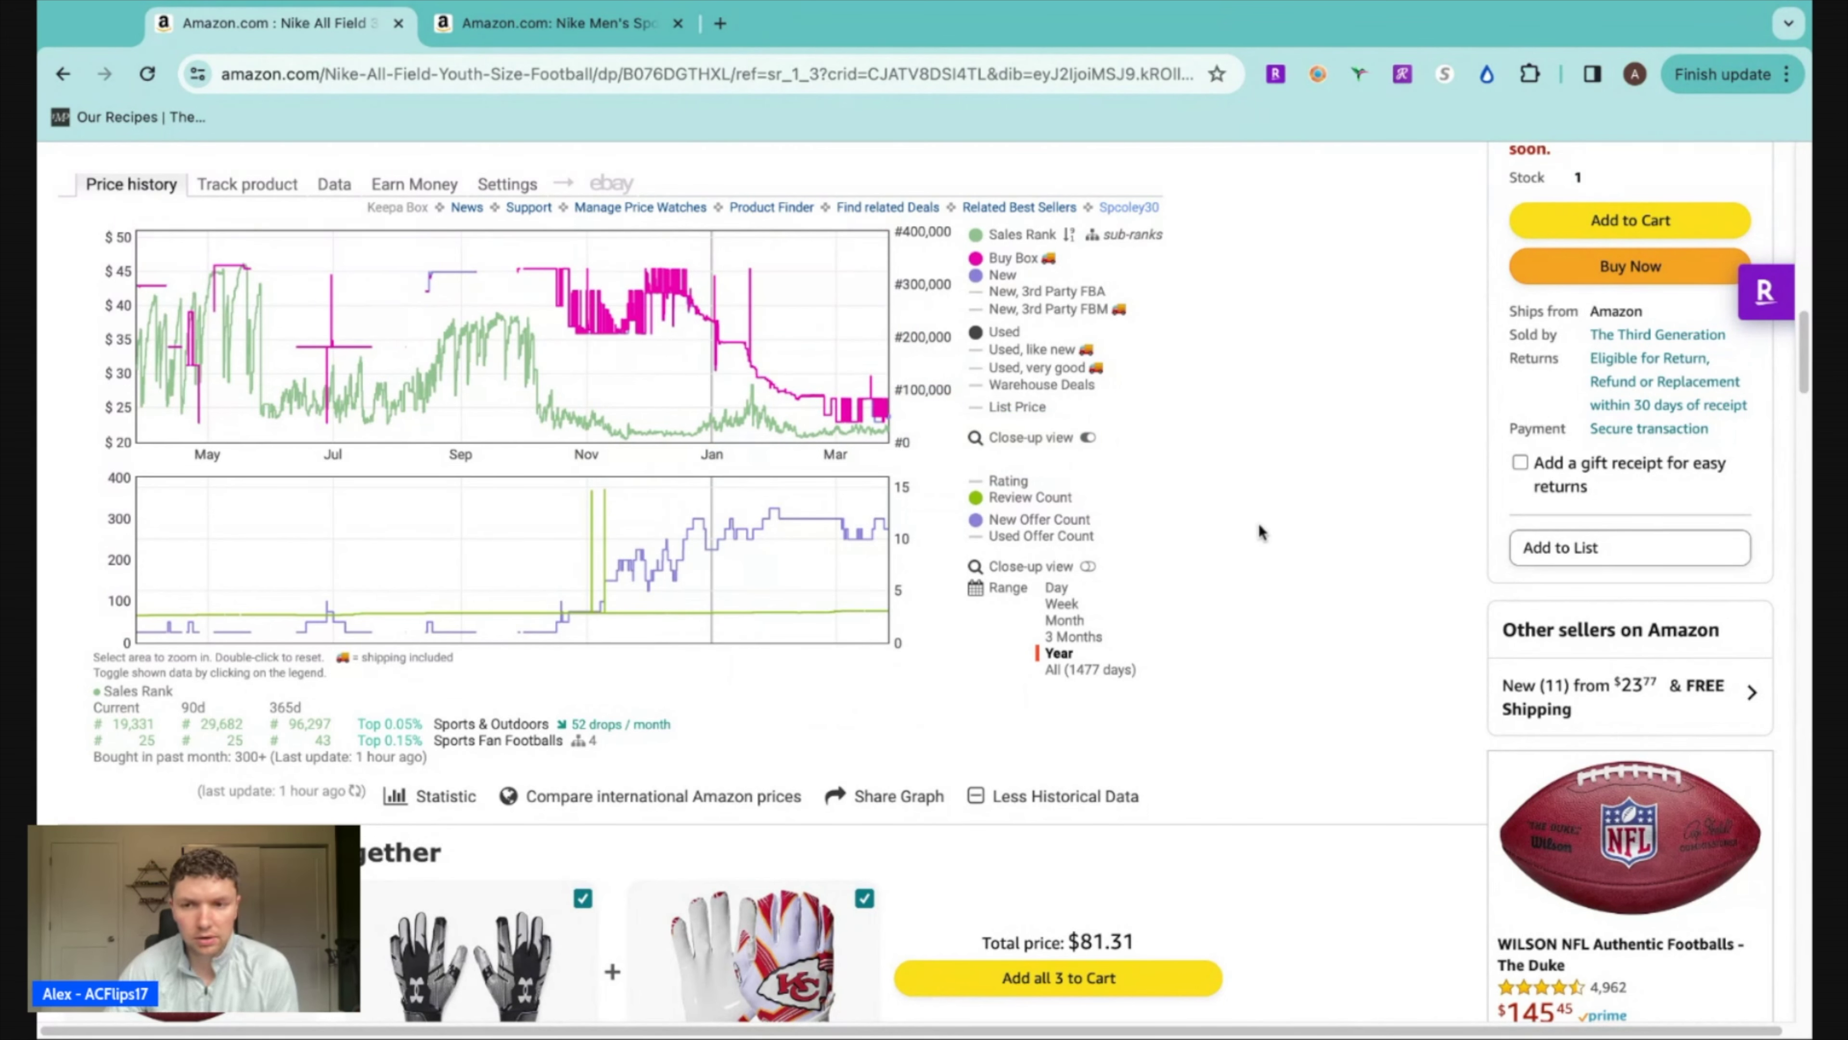
click(1067, 637)
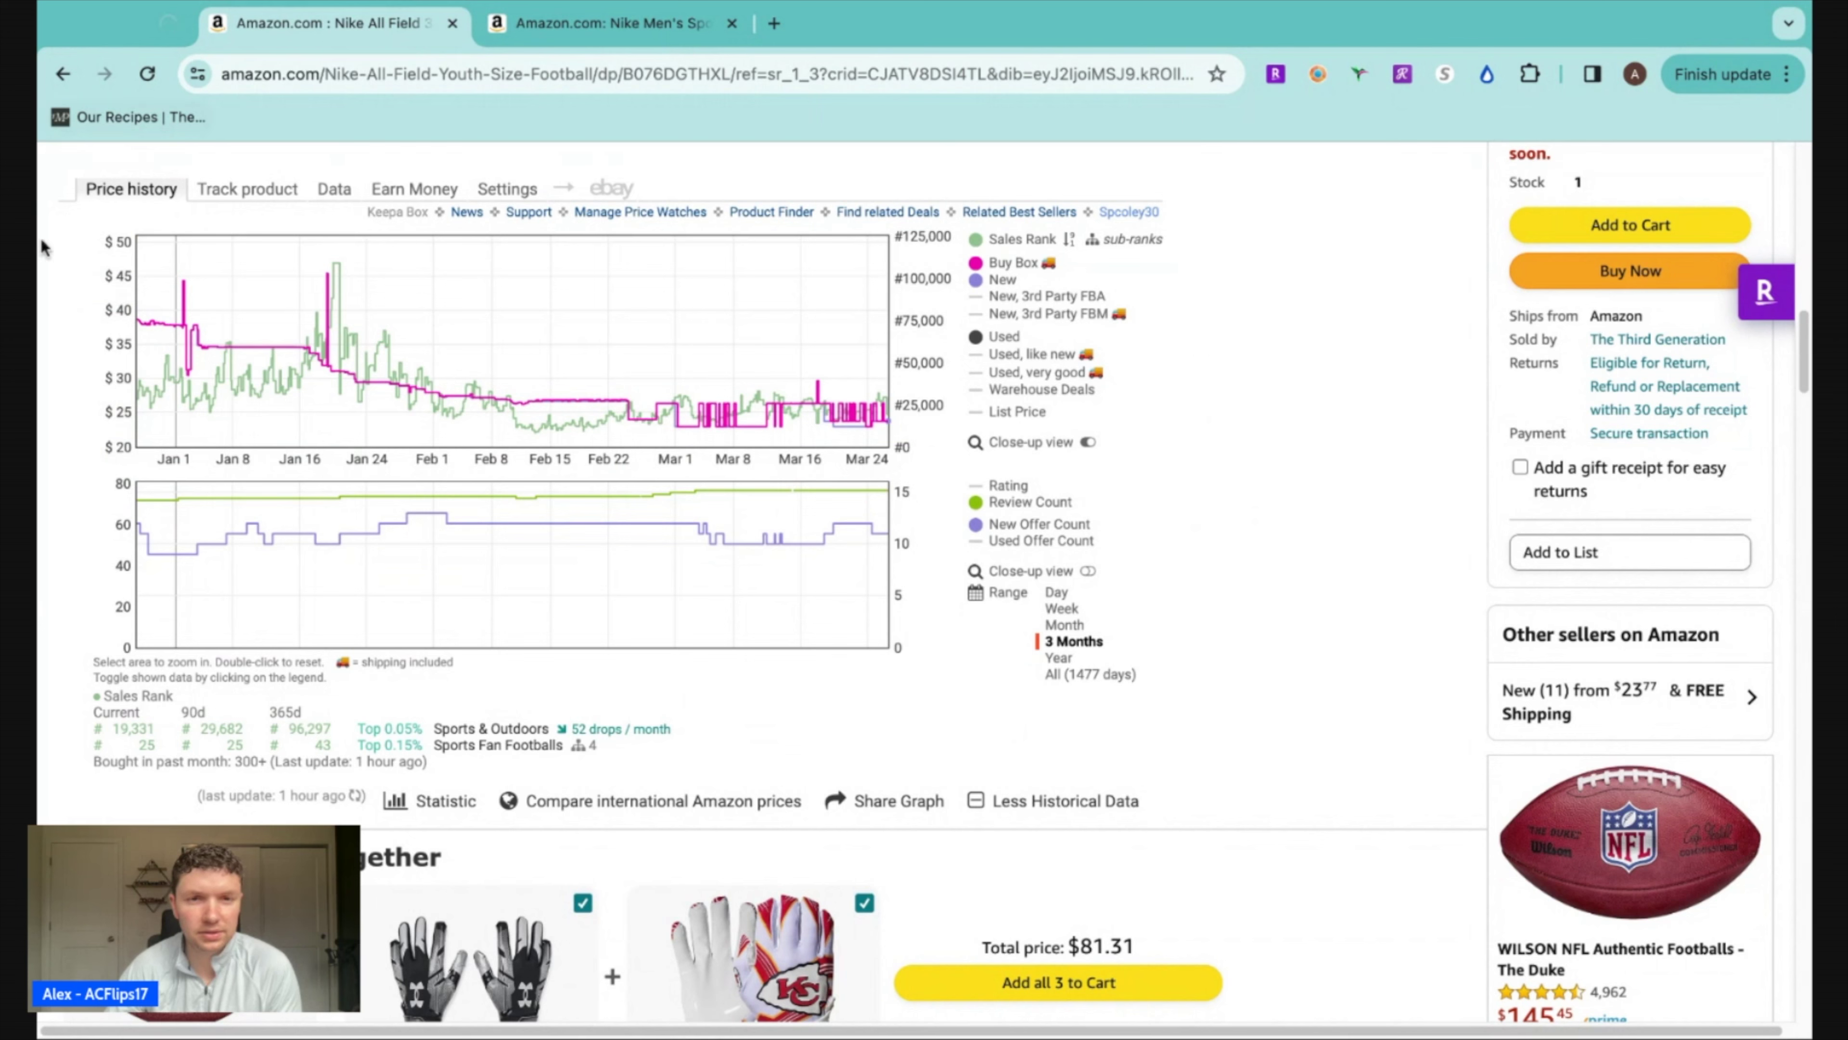
Examine the football's product details data, including sales rank averages, Buy Box prices, fees and offer counts
click(339, 192)
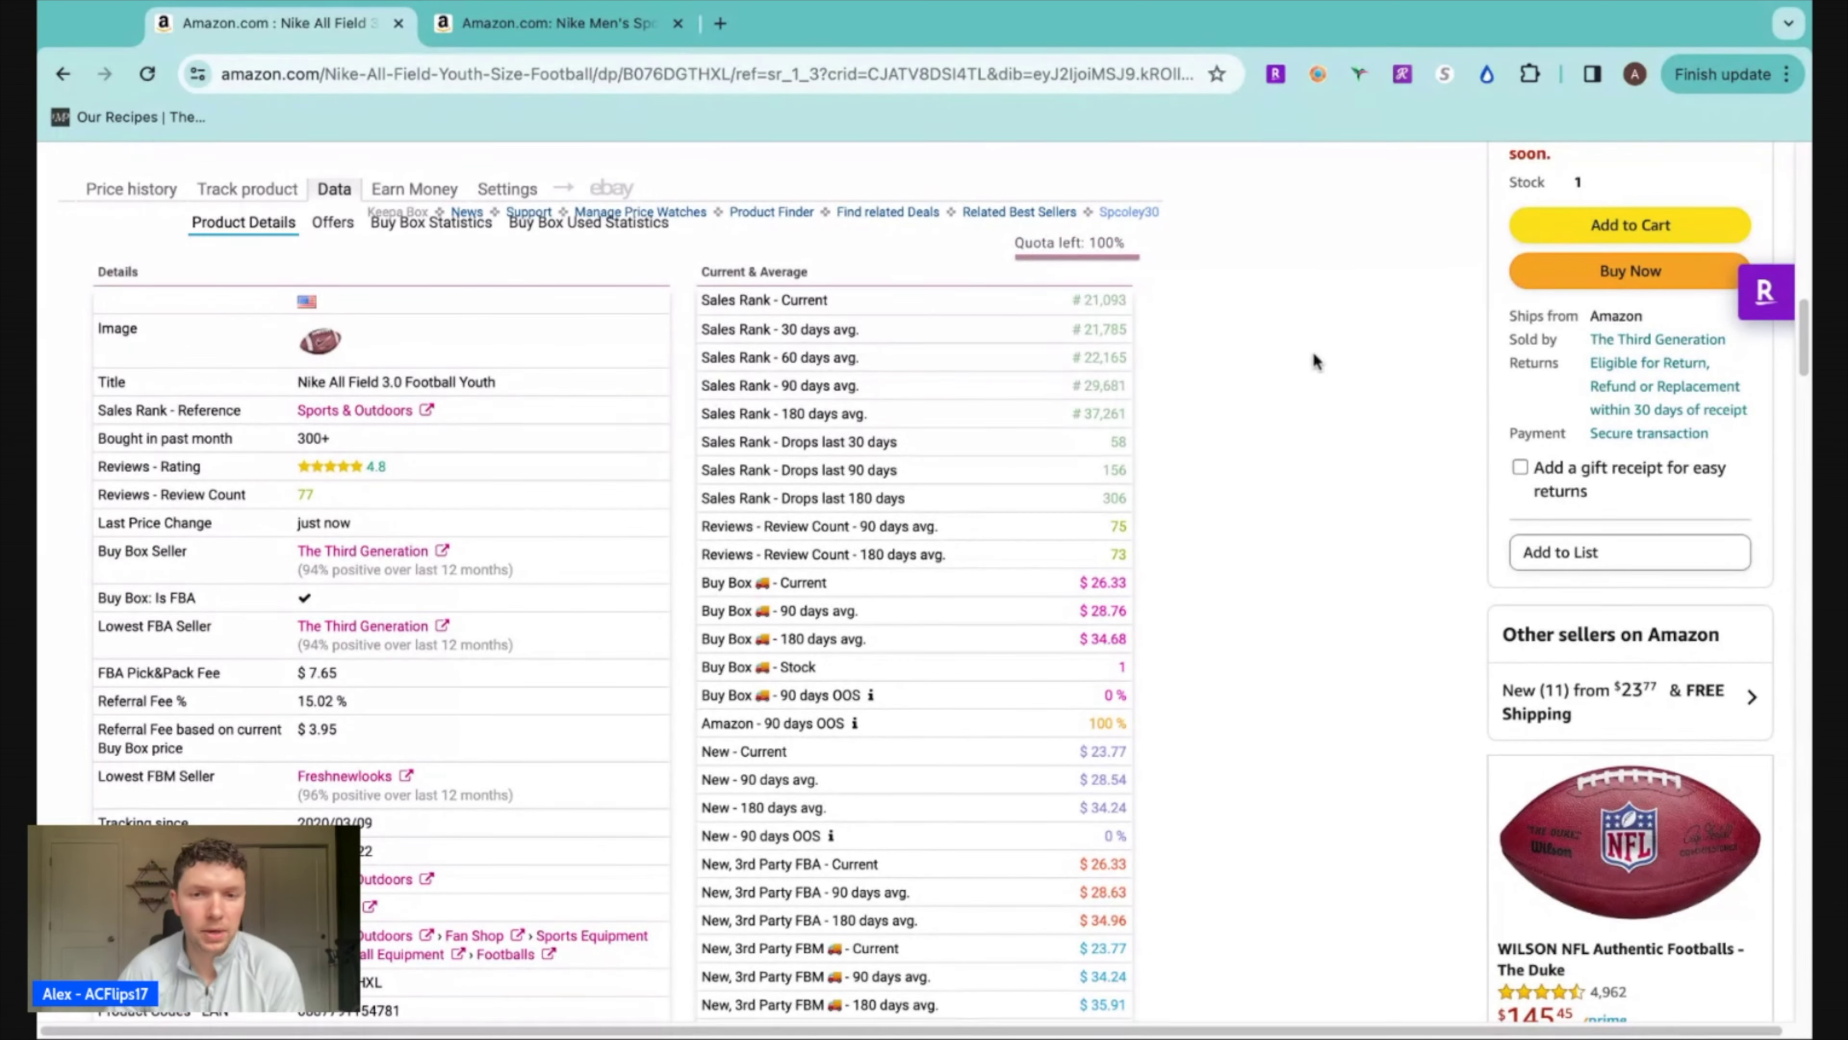
scroll(1332, 501, down, 2)
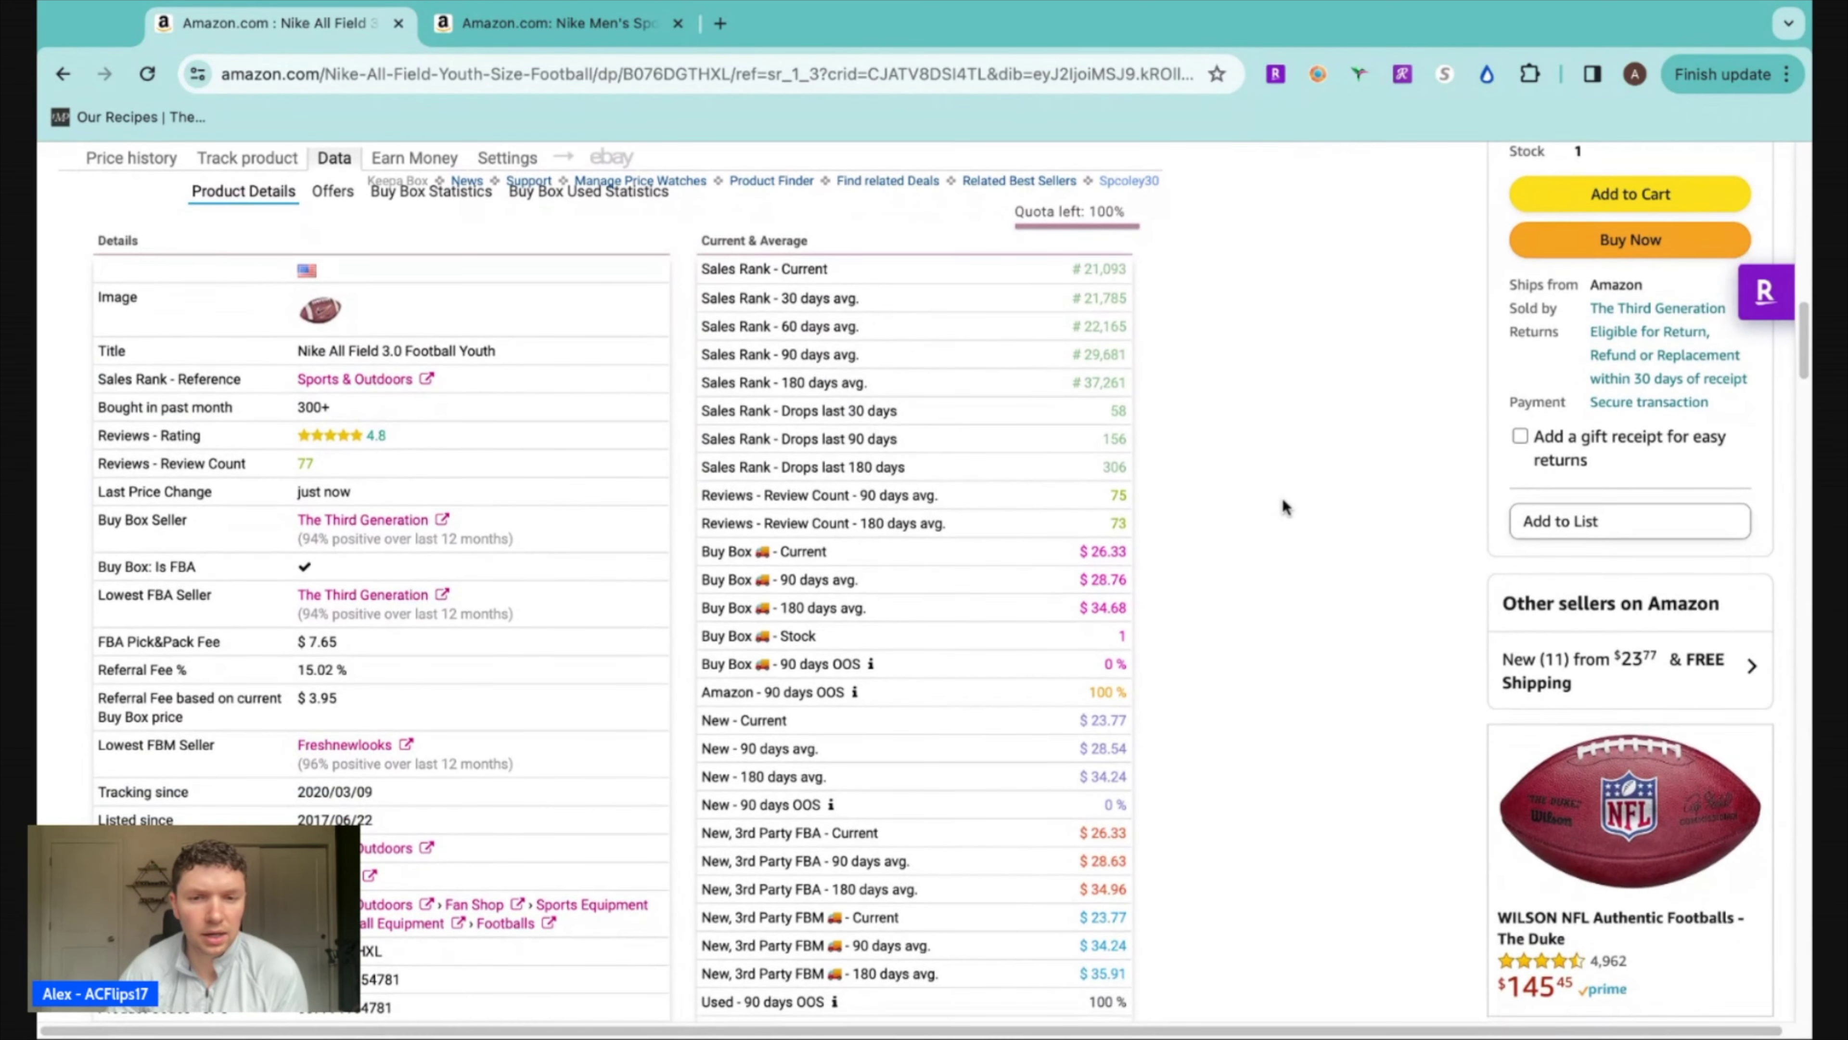
scroll(1288, 484, down, 1)
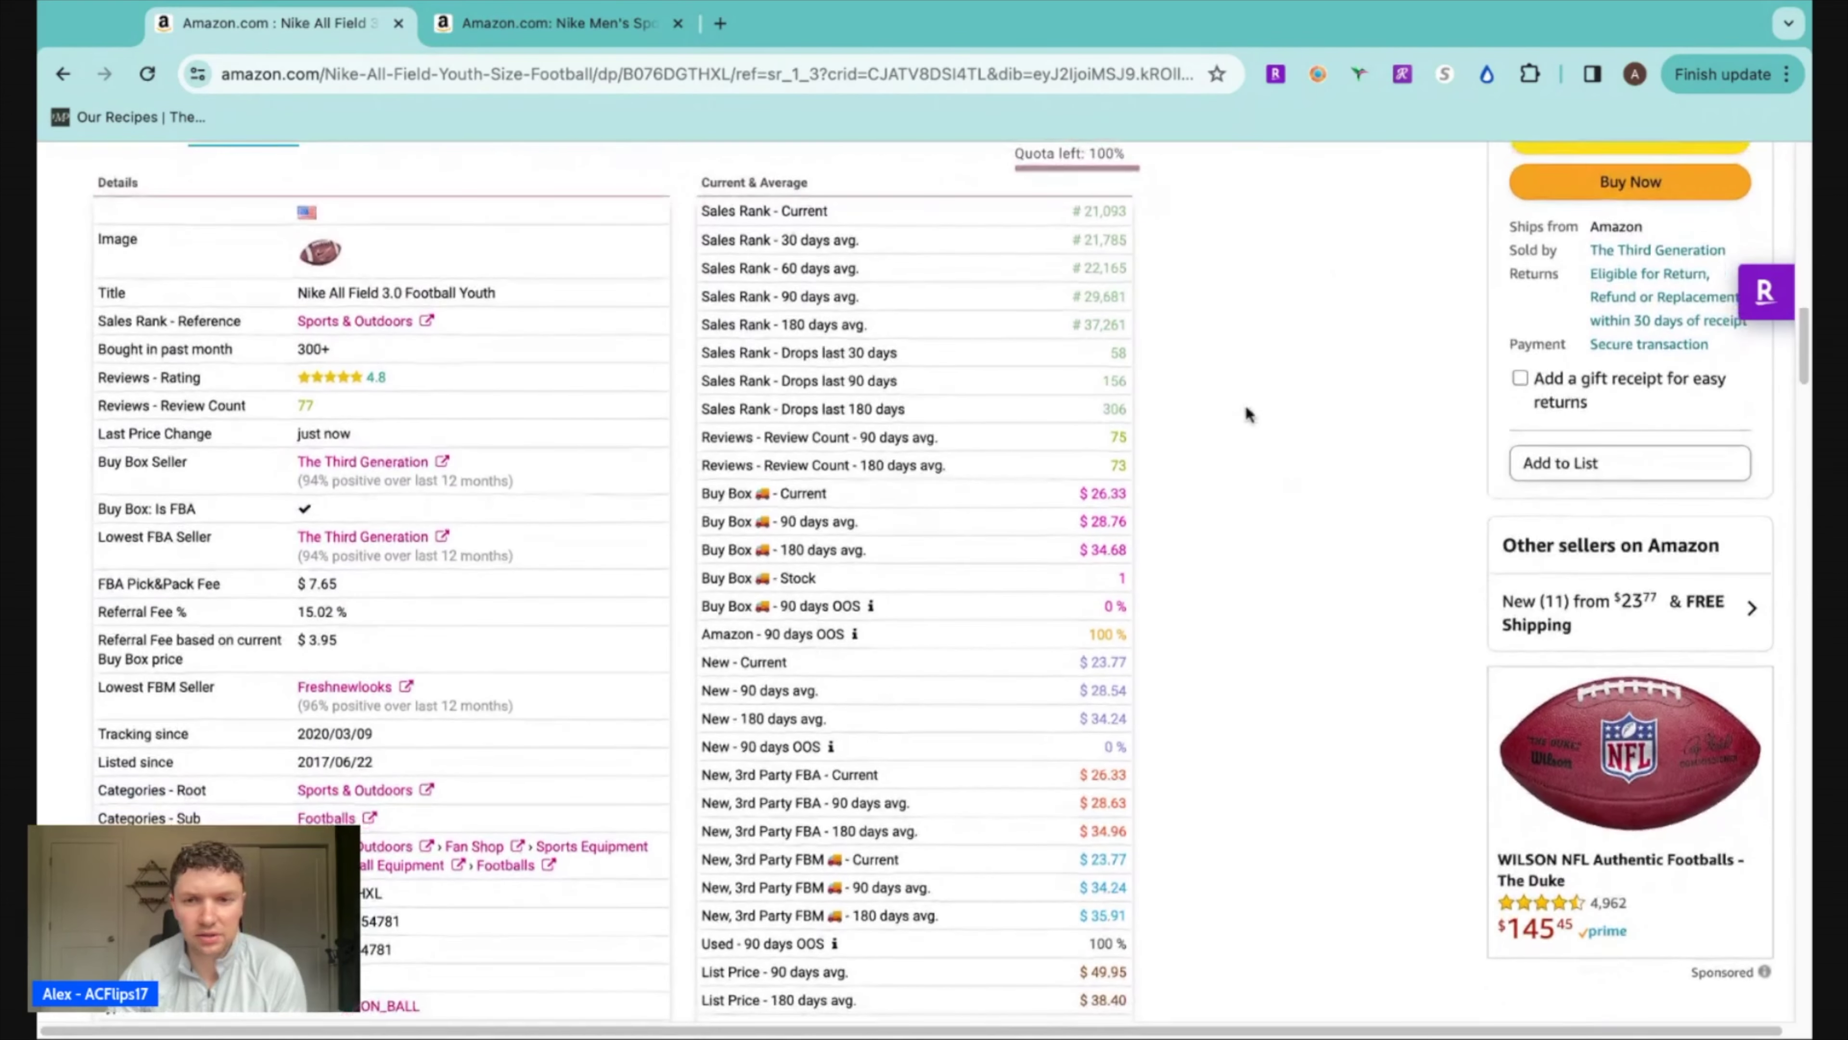
scroll(1270, 351, up, 1)
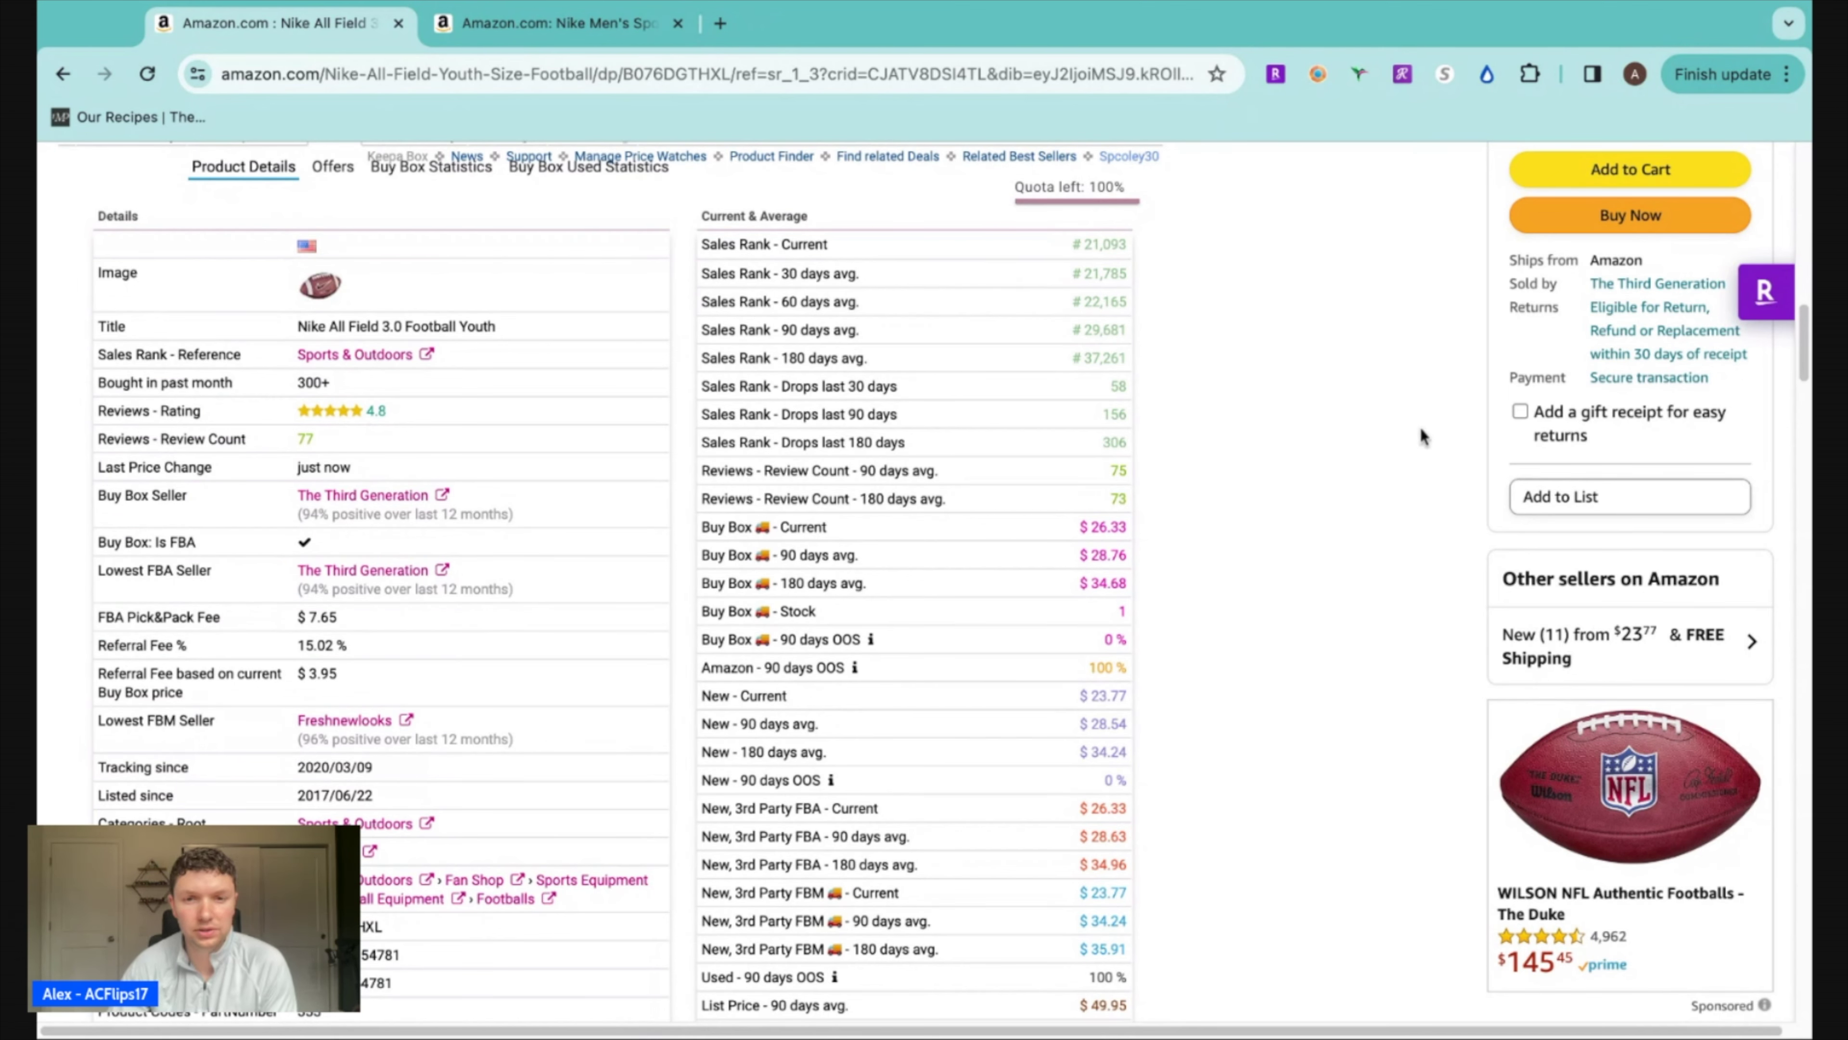
scroll(924, 379, down, 1)
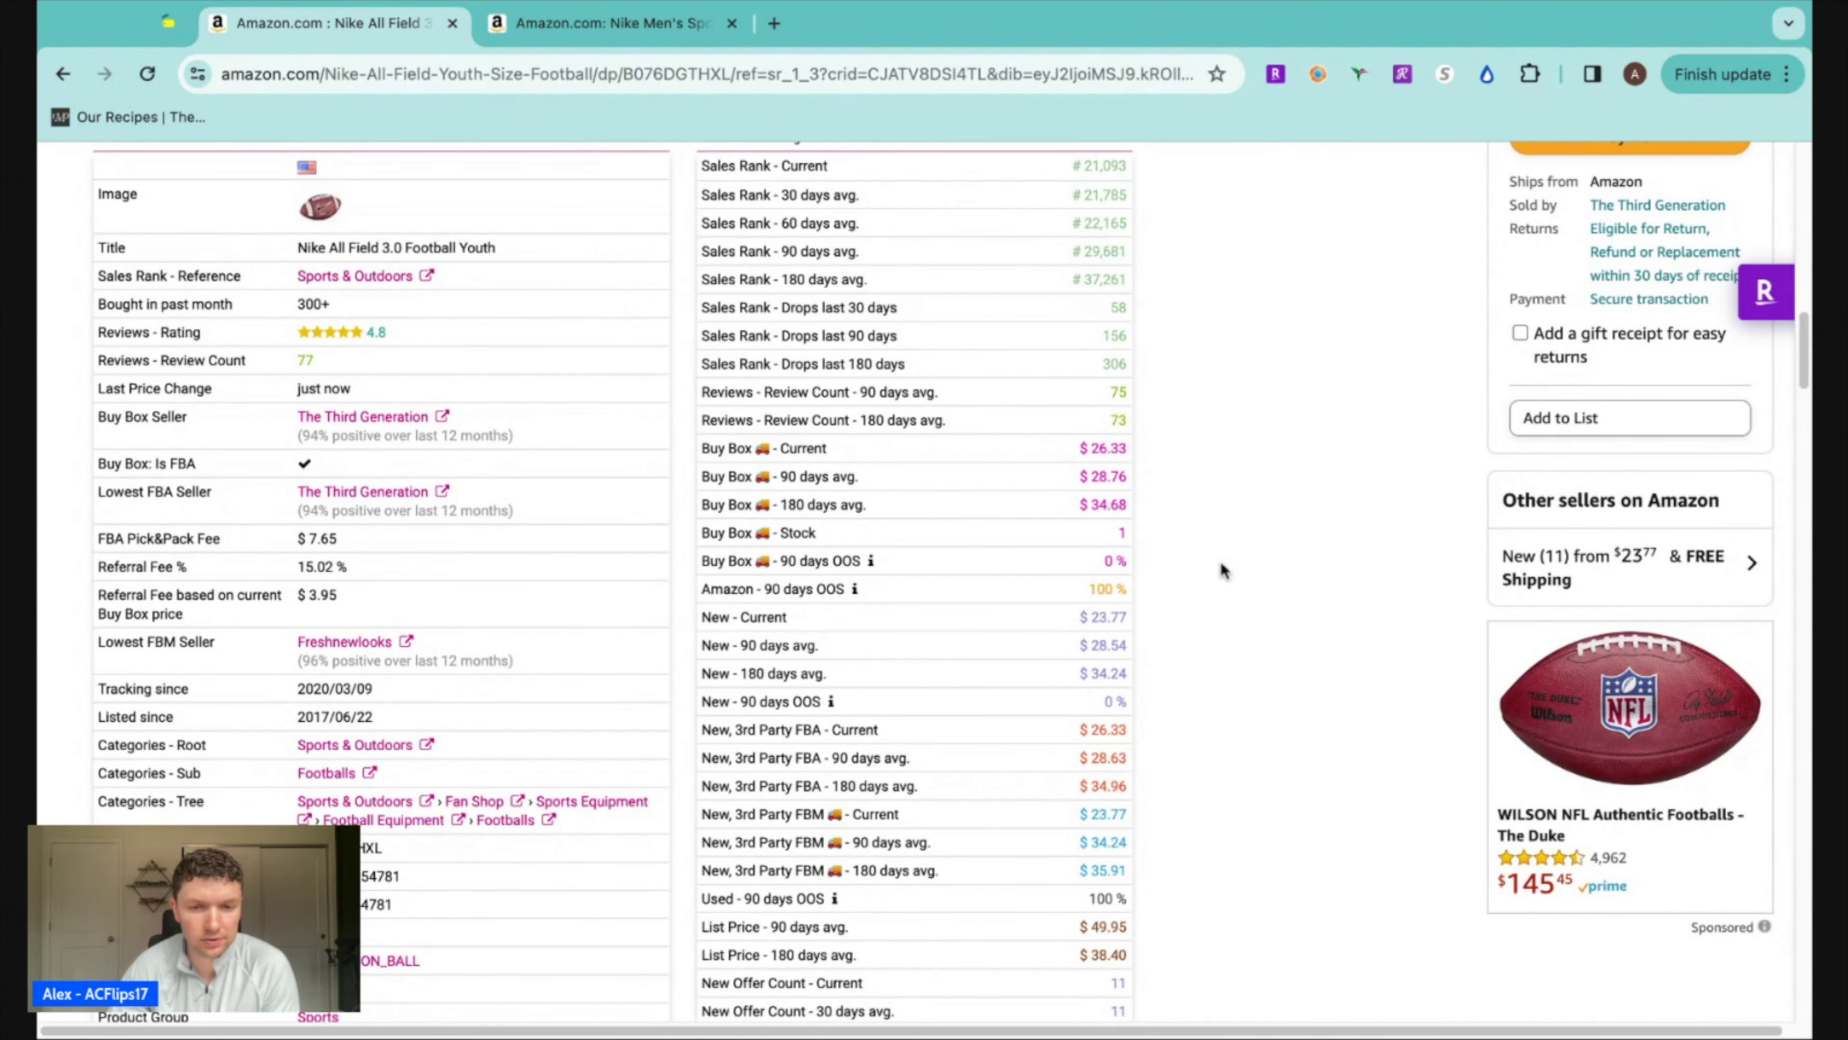
scroll(1230, 560, down, 3)
scroll(1242, 582, down, 4)
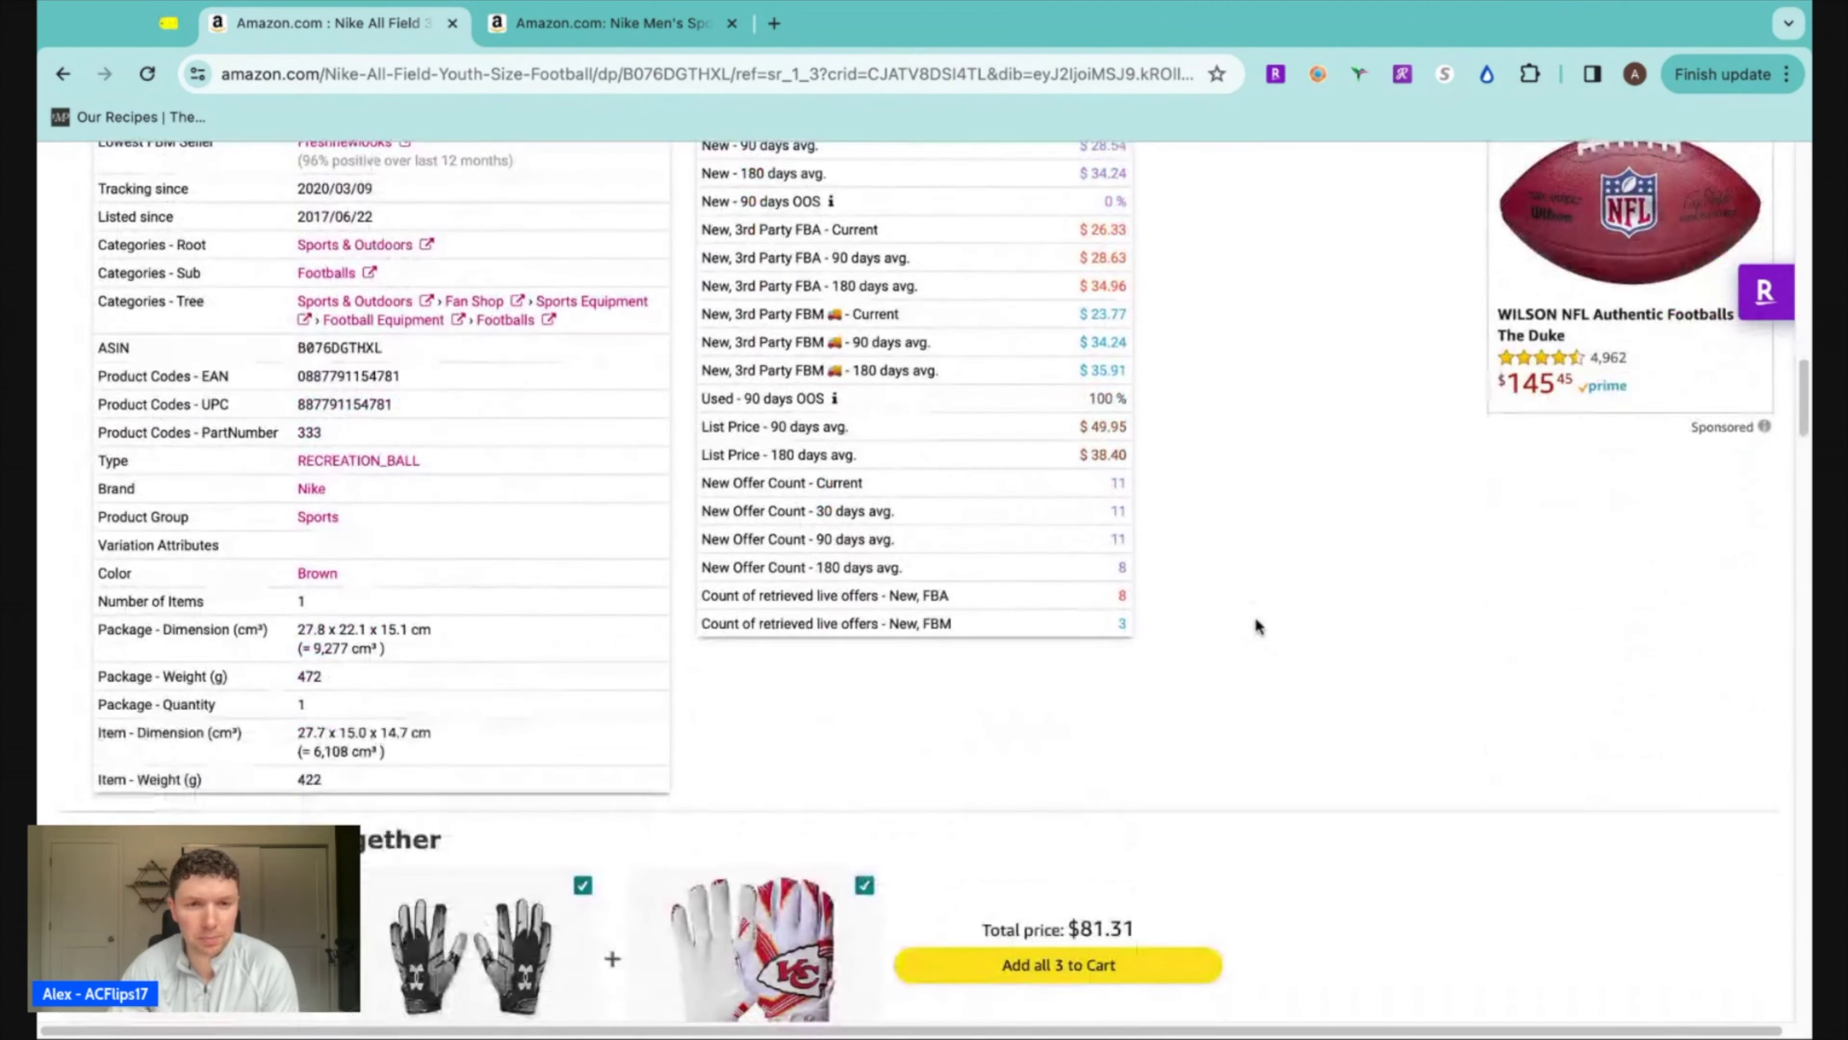
Show the football's offers data and review each offer's price, stock and estimated sales
scroll(1255, 616, up, 4)
scroll(1252, 624, up, 3)
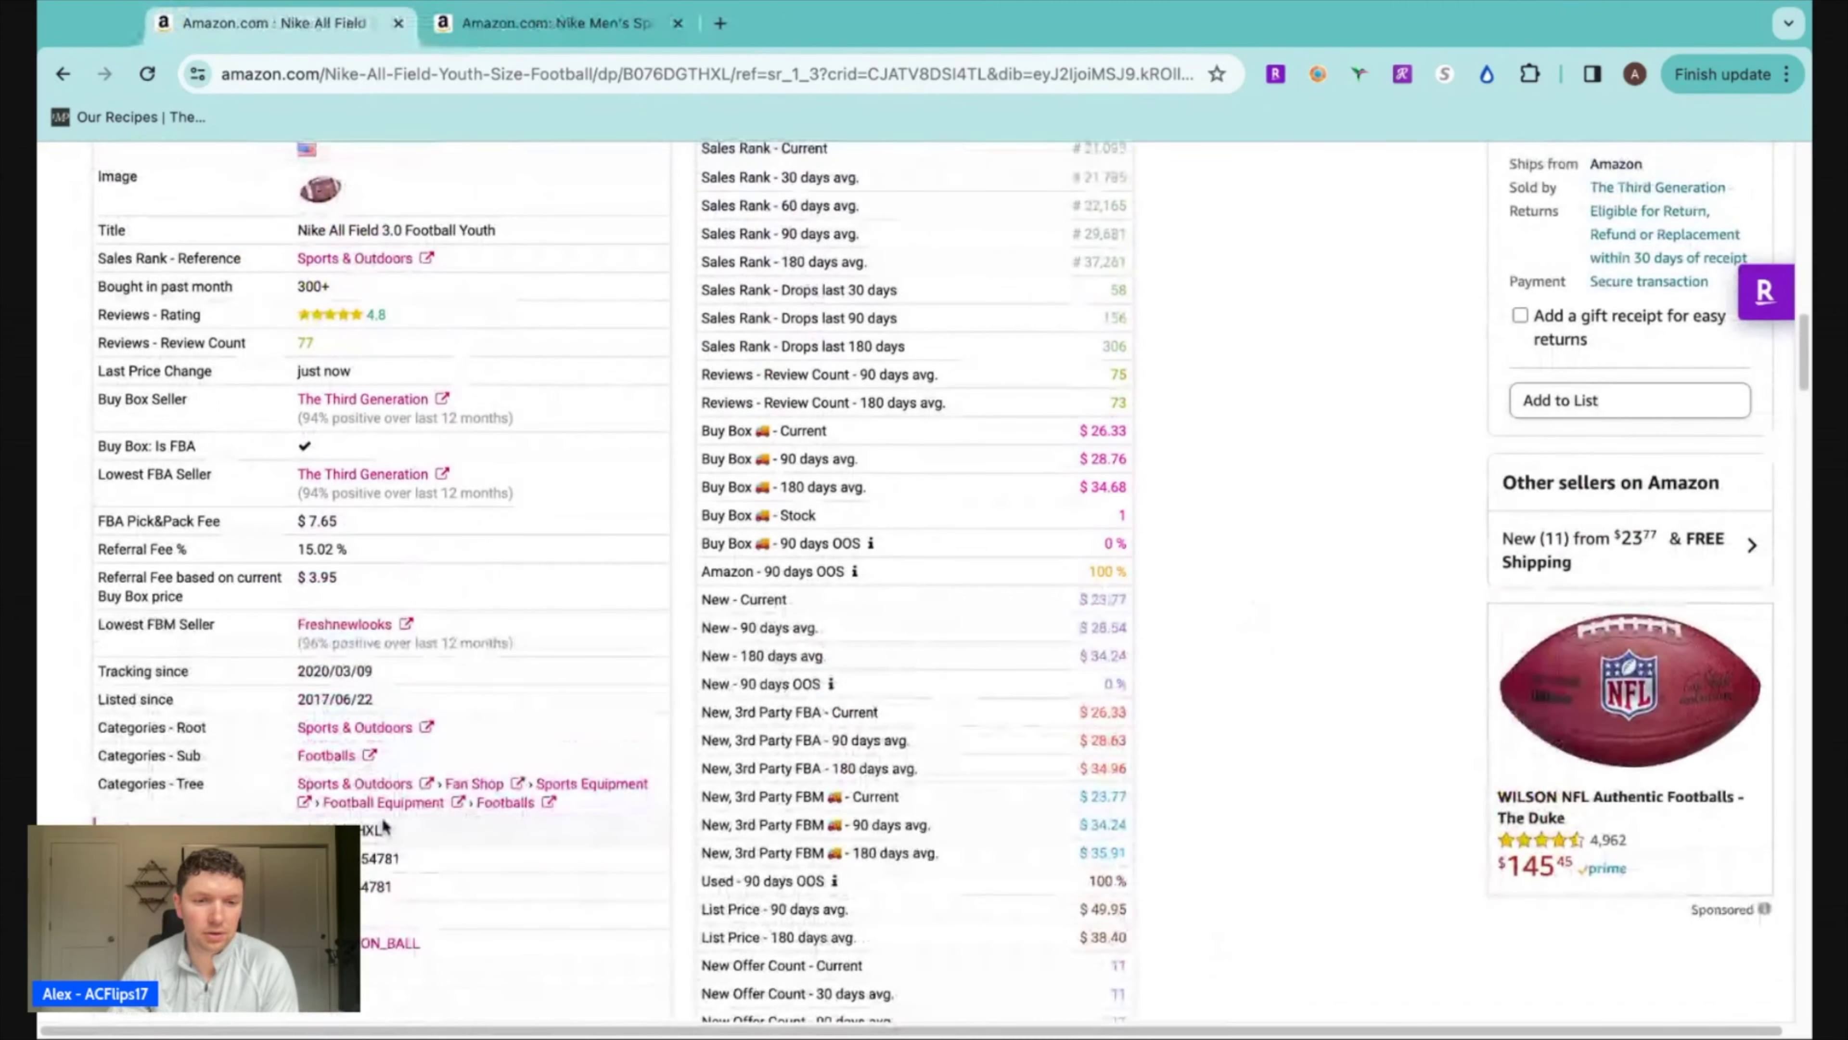
scroll(737, 840, up, 4)
click(332, 453)
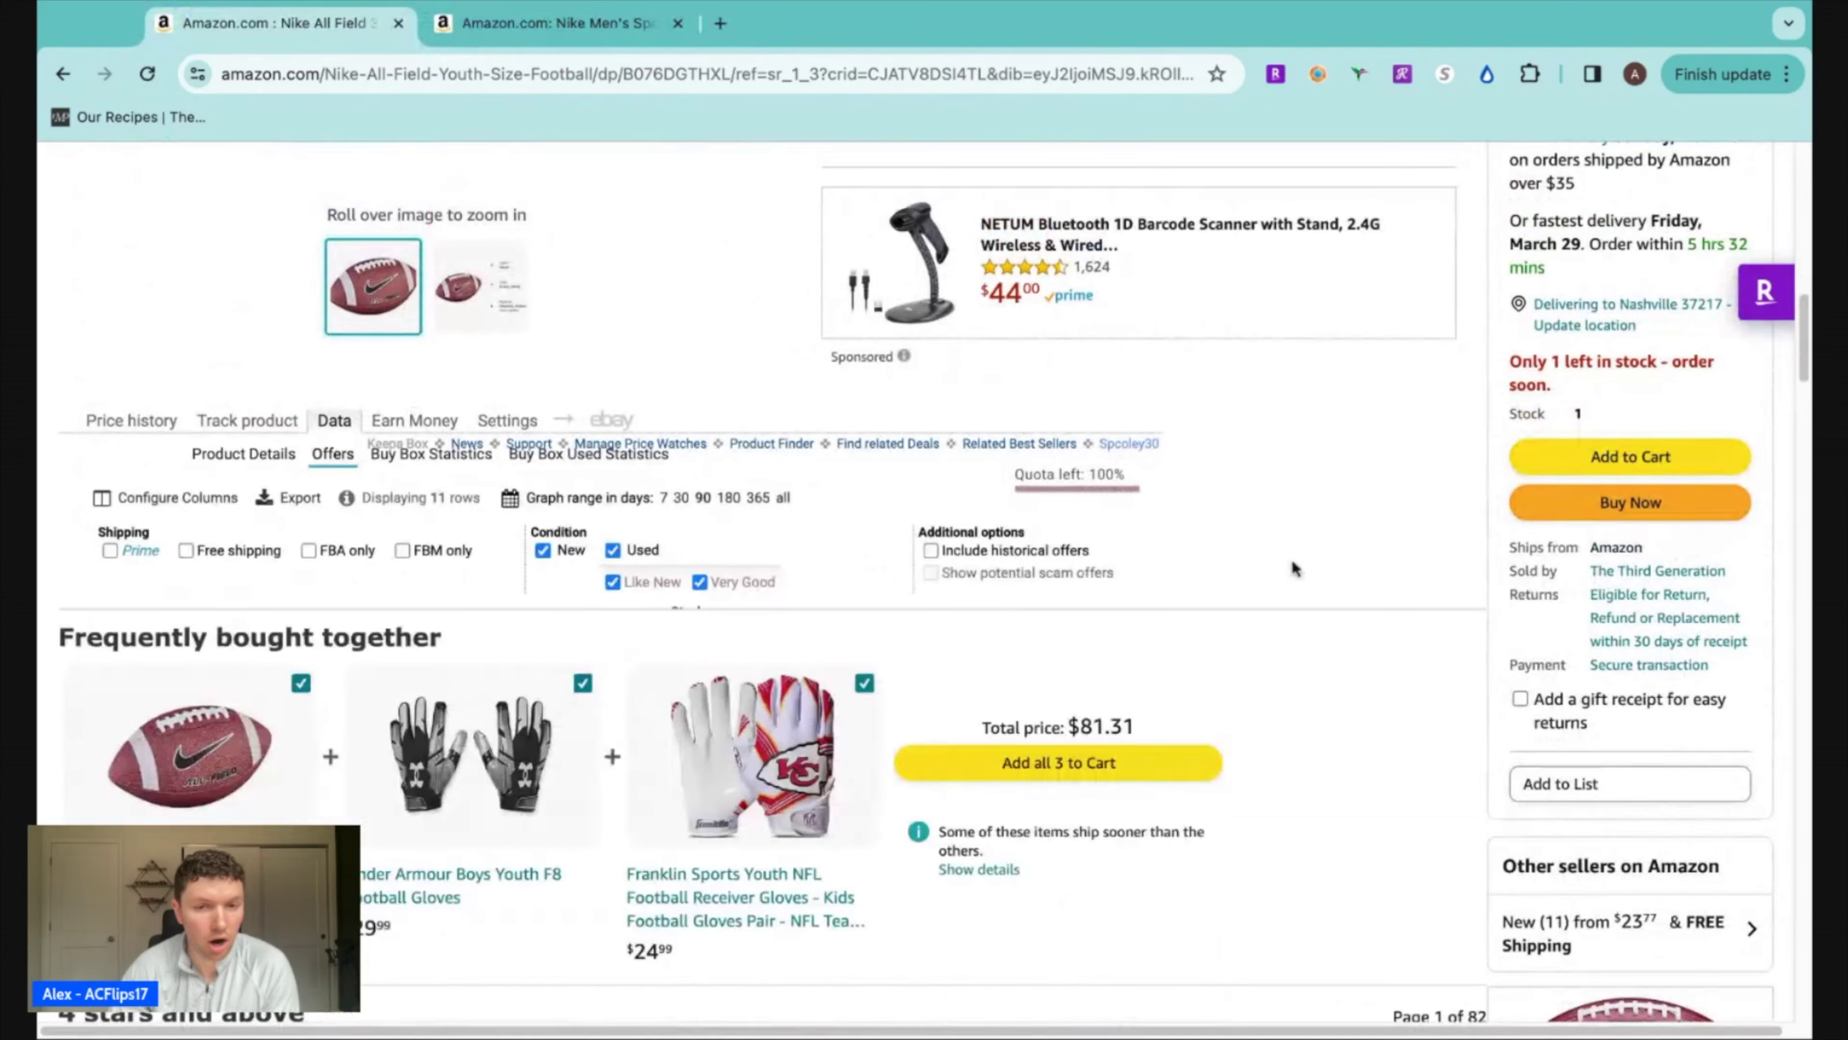
scroll(1241, 569, down, 1)
scroll(1343, 559, down, 4)
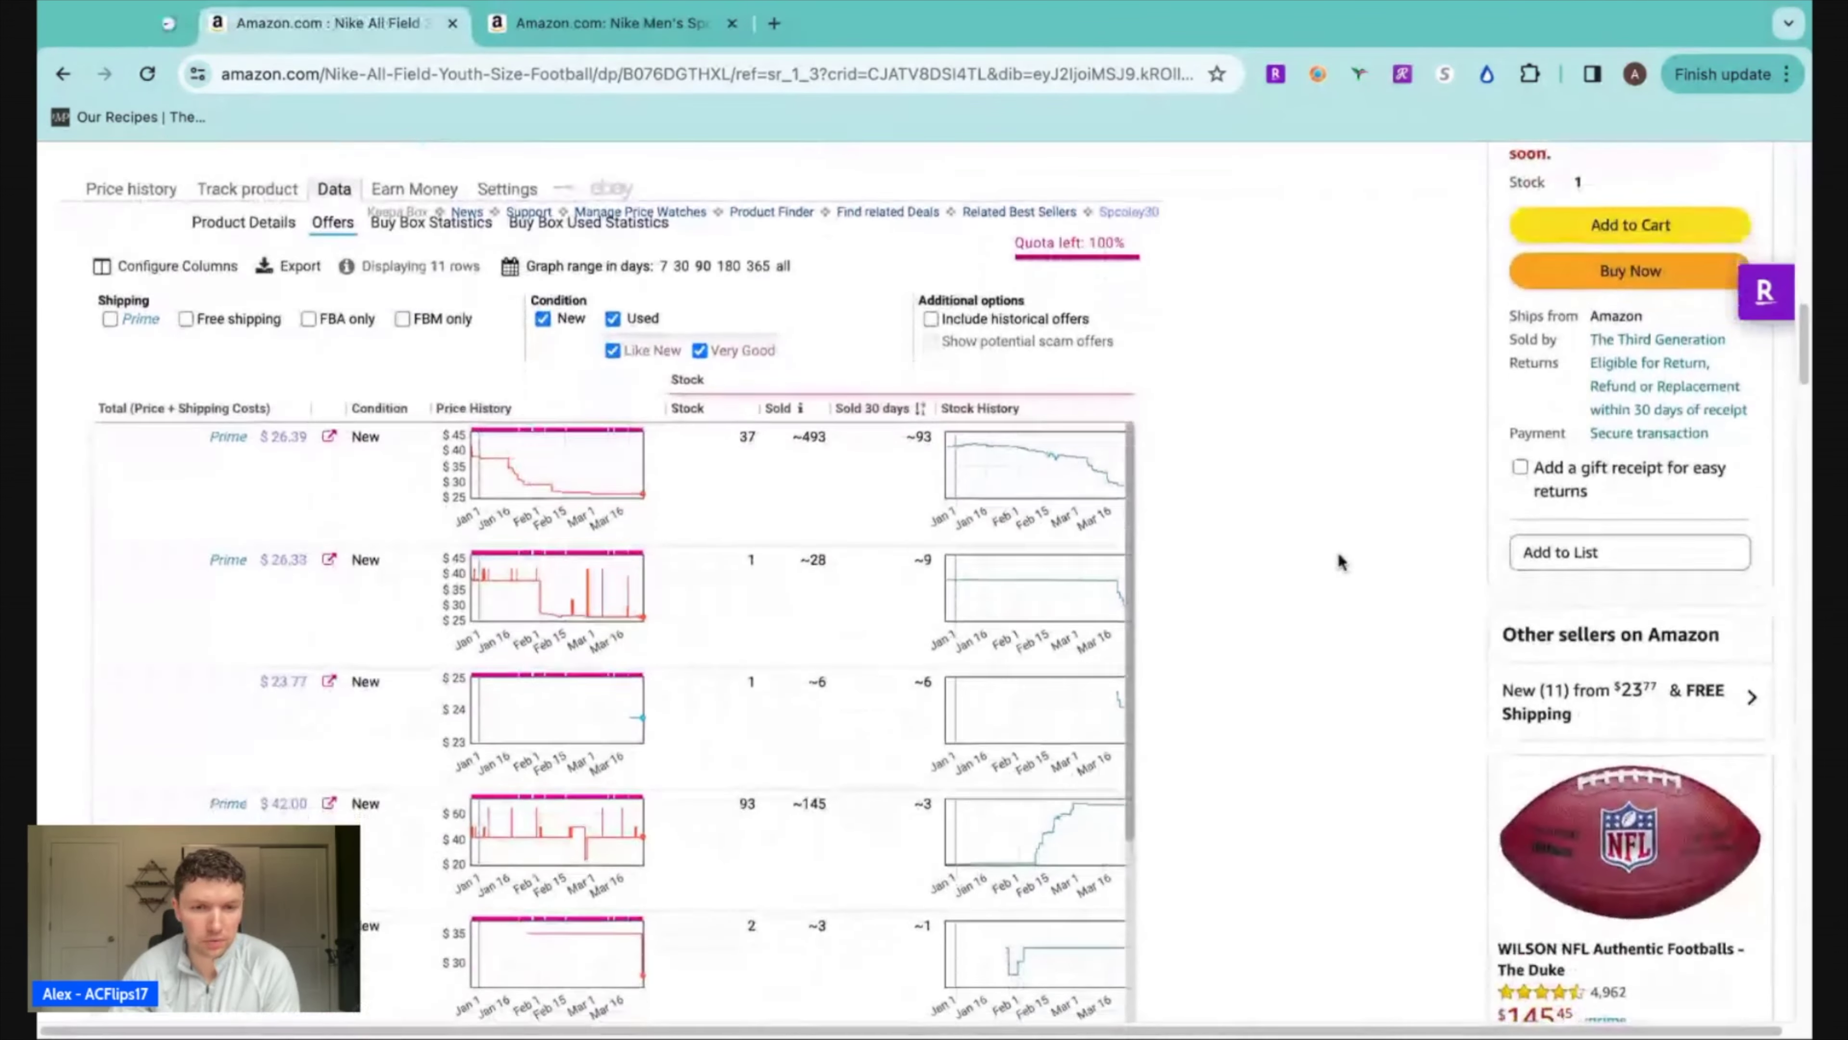
scroll(1341, 561, down, 1)
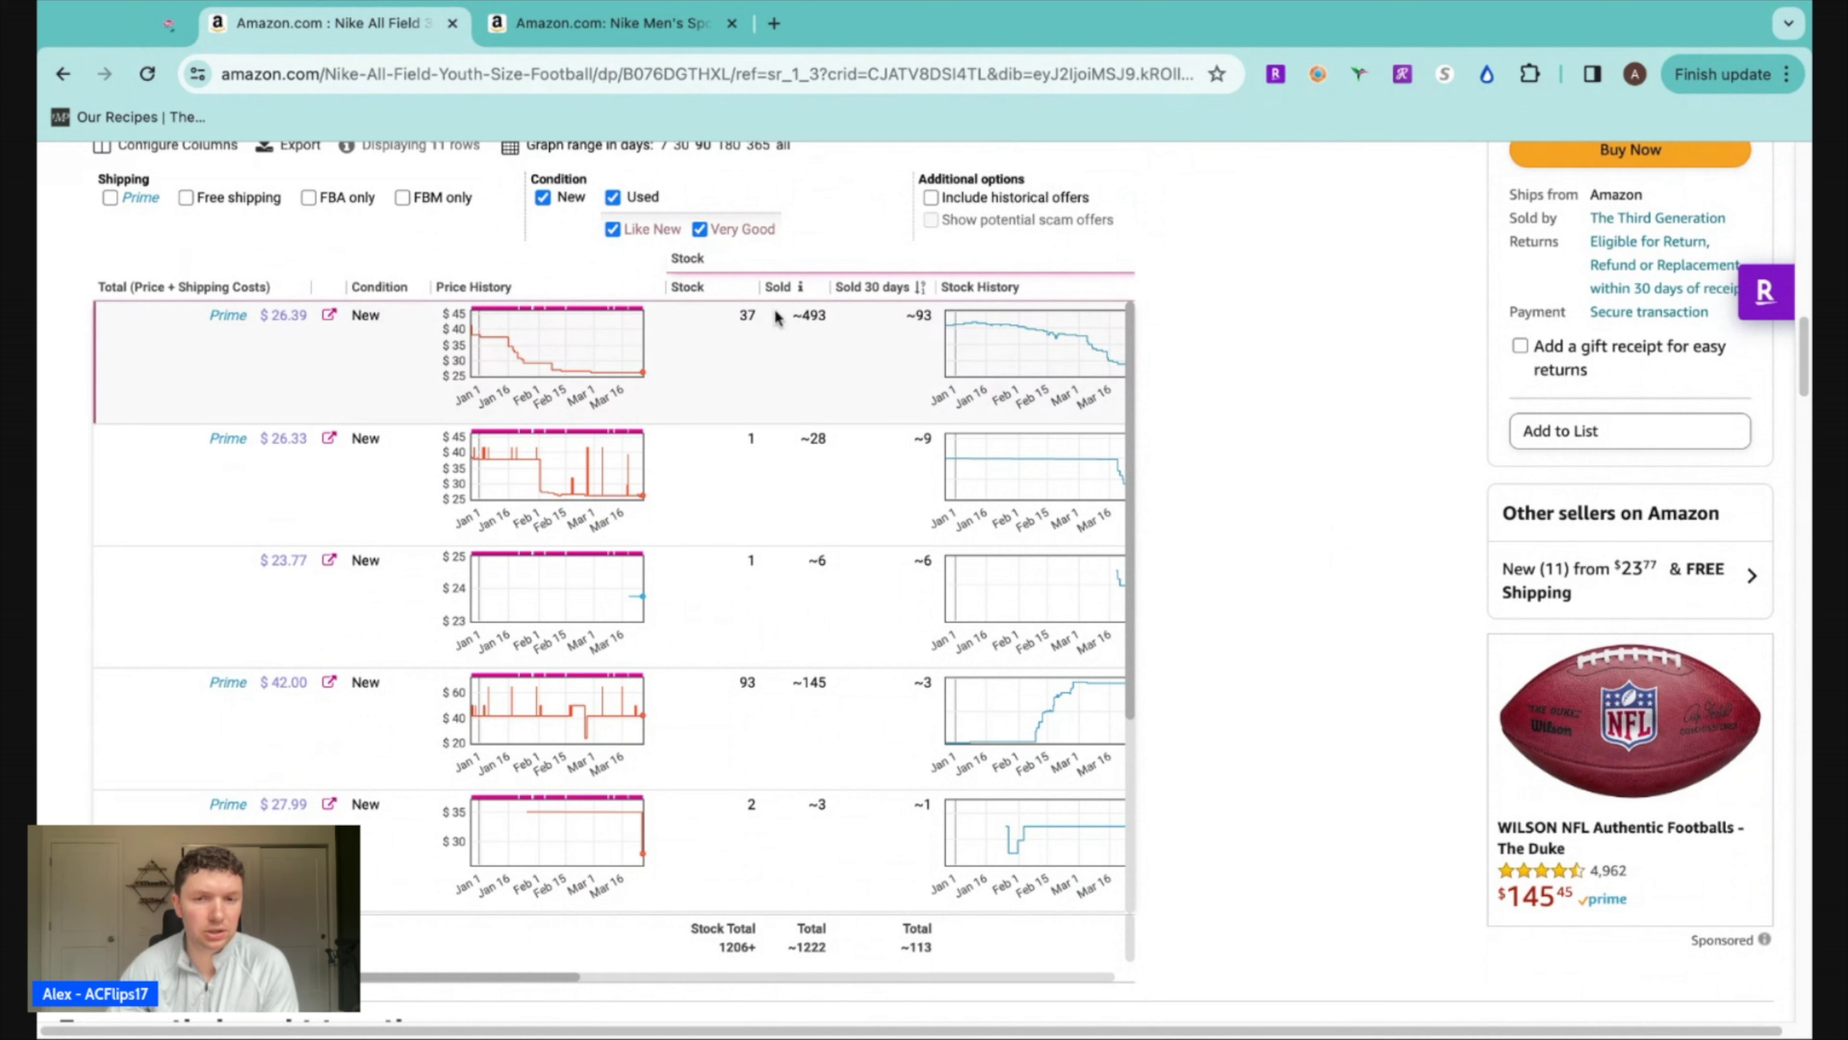
Exclude used offers from the offers table, leaving only the New condition selected
click(612, 199)
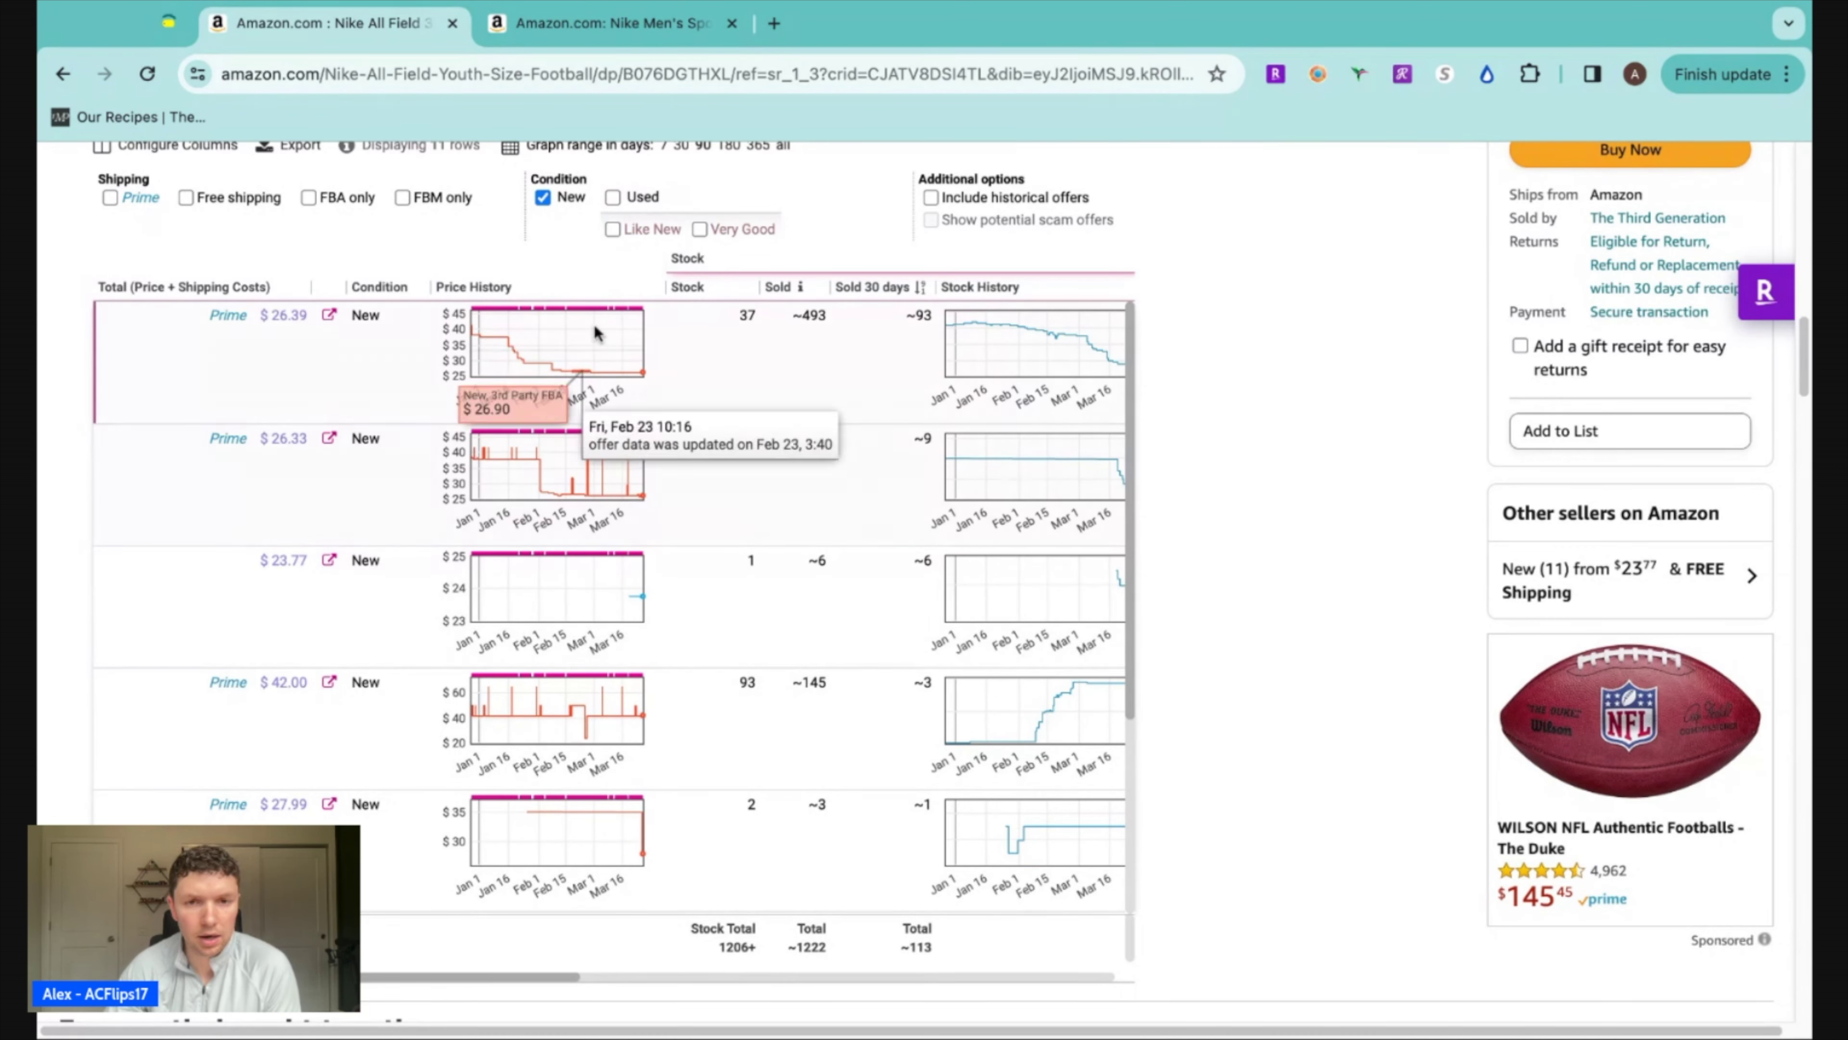
click(614, 203)
click(614, 203)
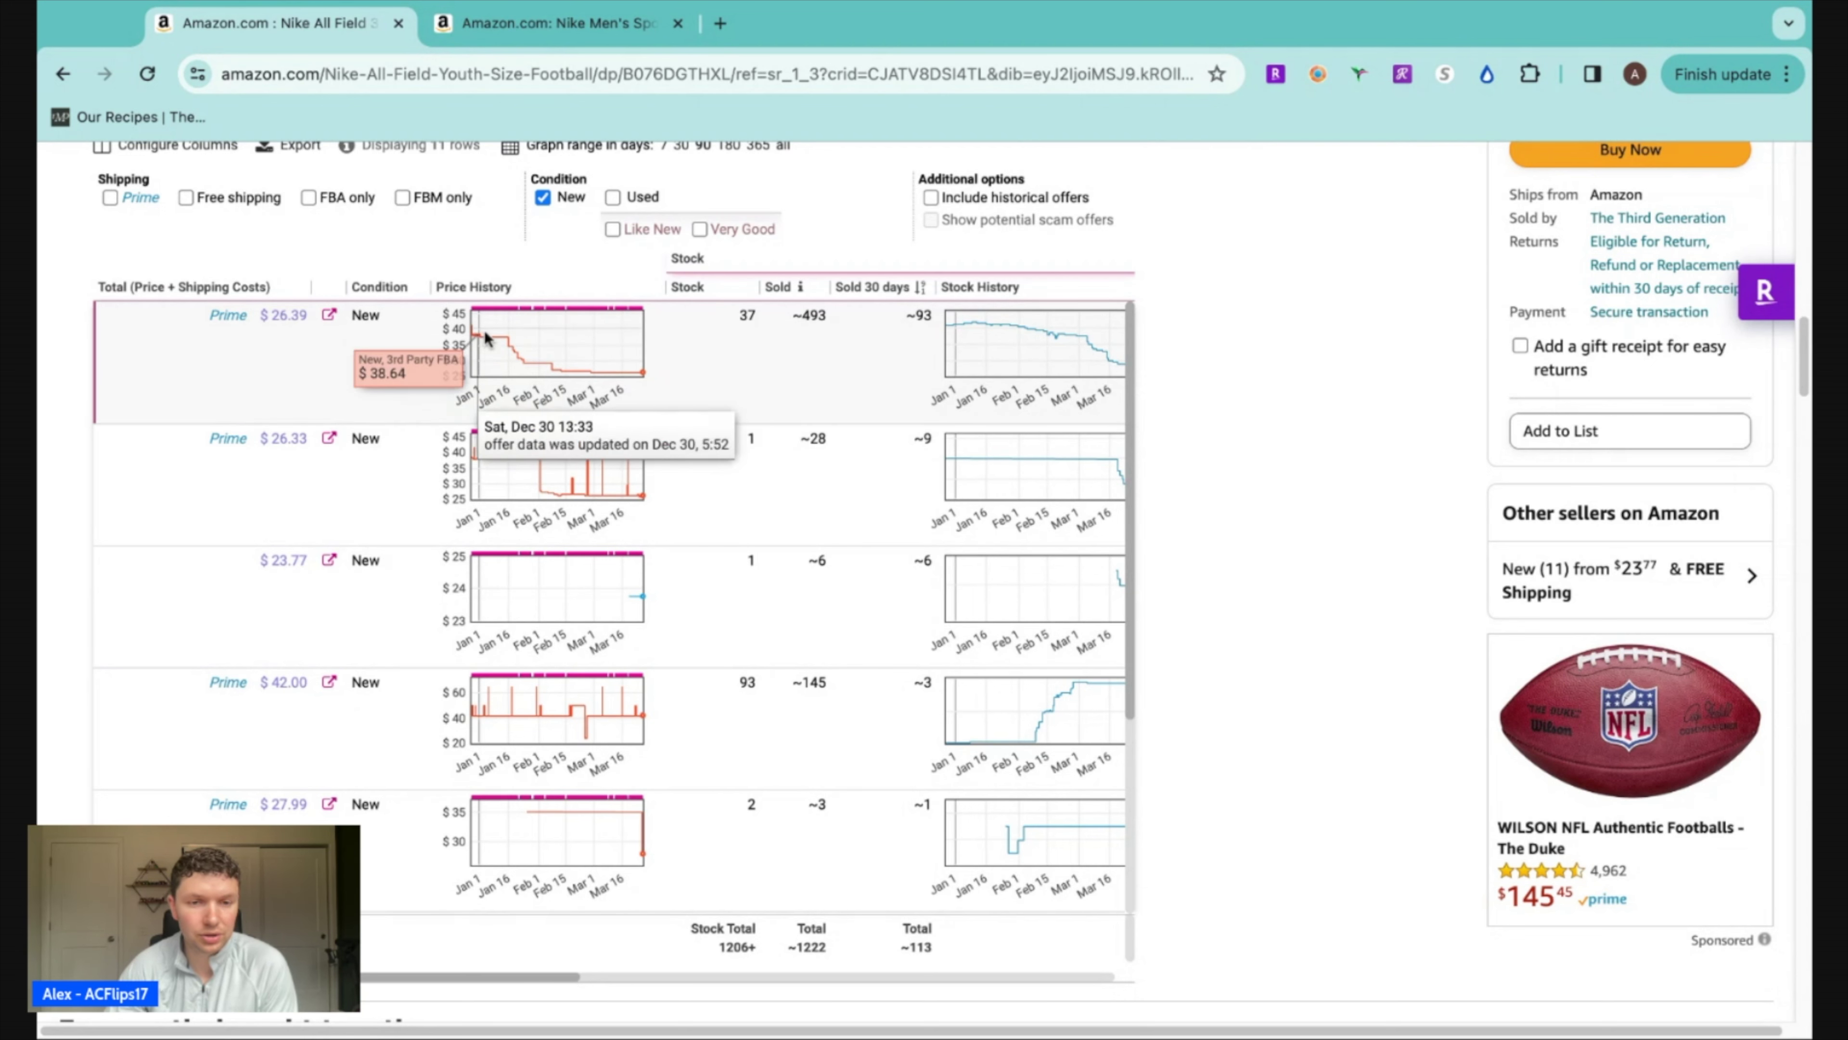
Examine the price history and stock history of the first offer alongside its seller details
mouse_move(503, 340)
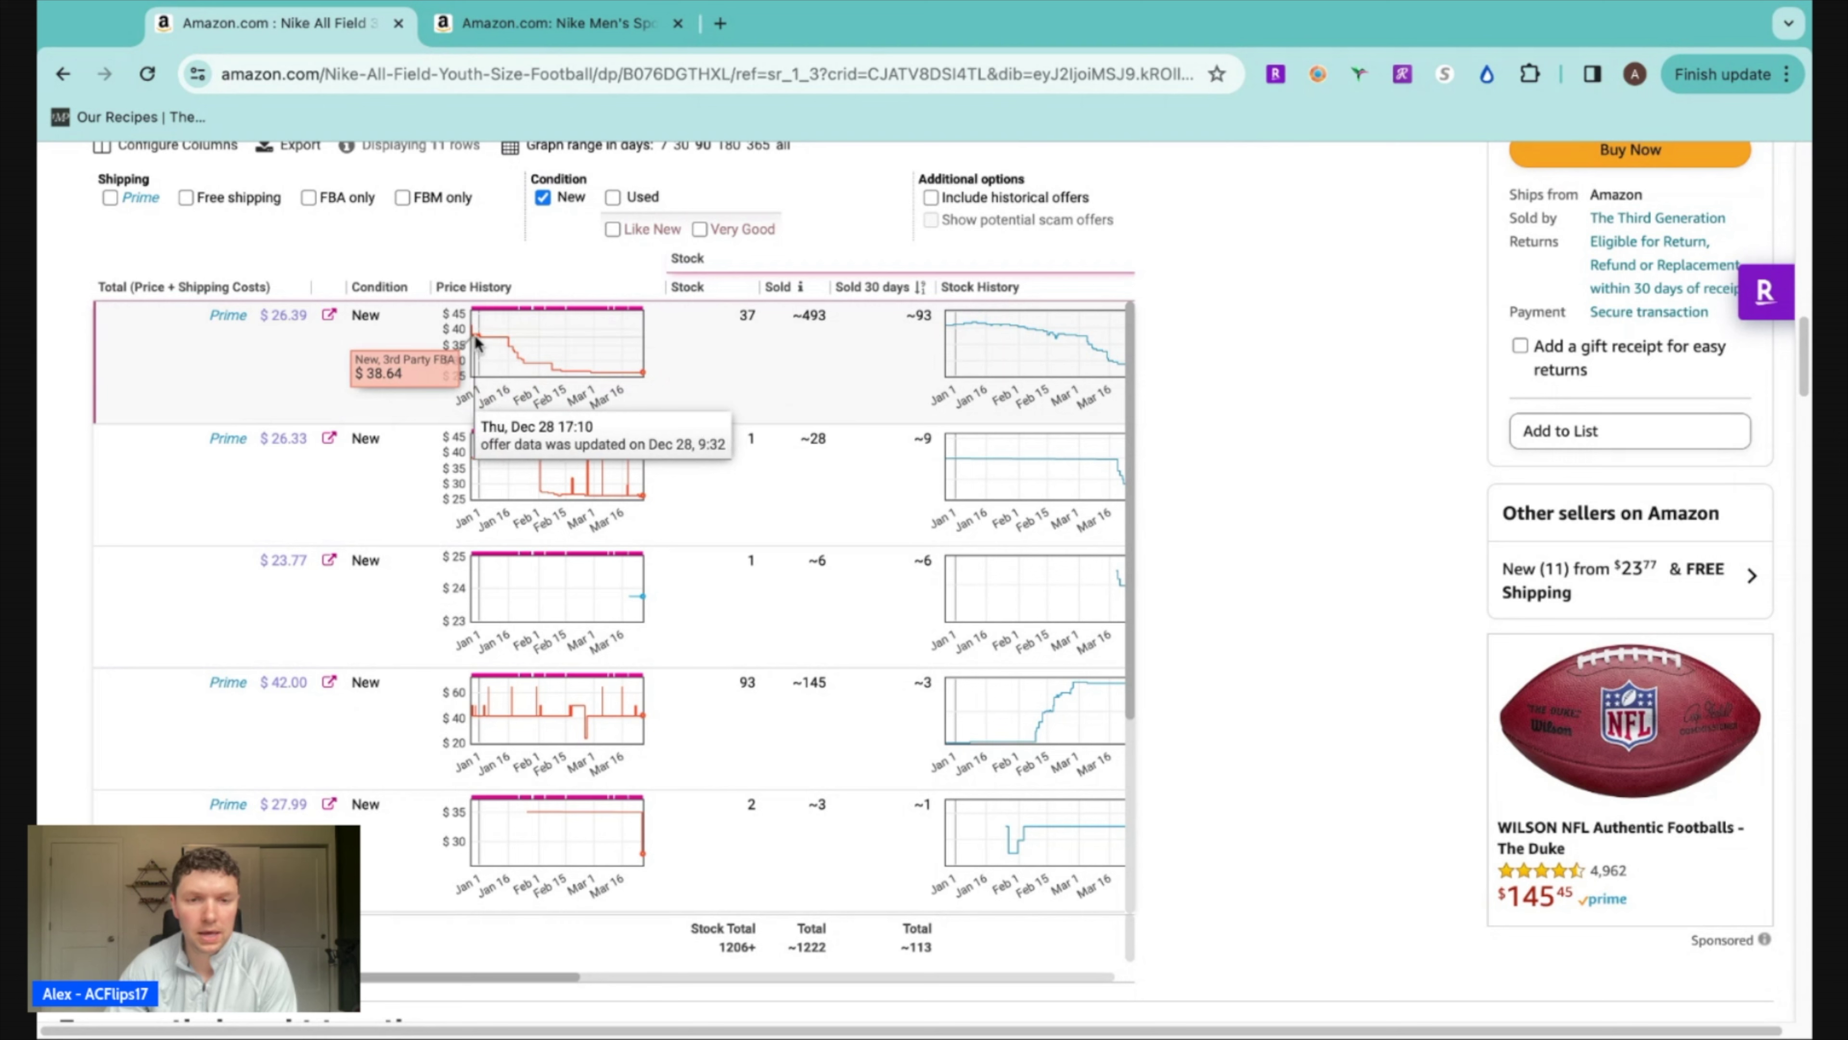
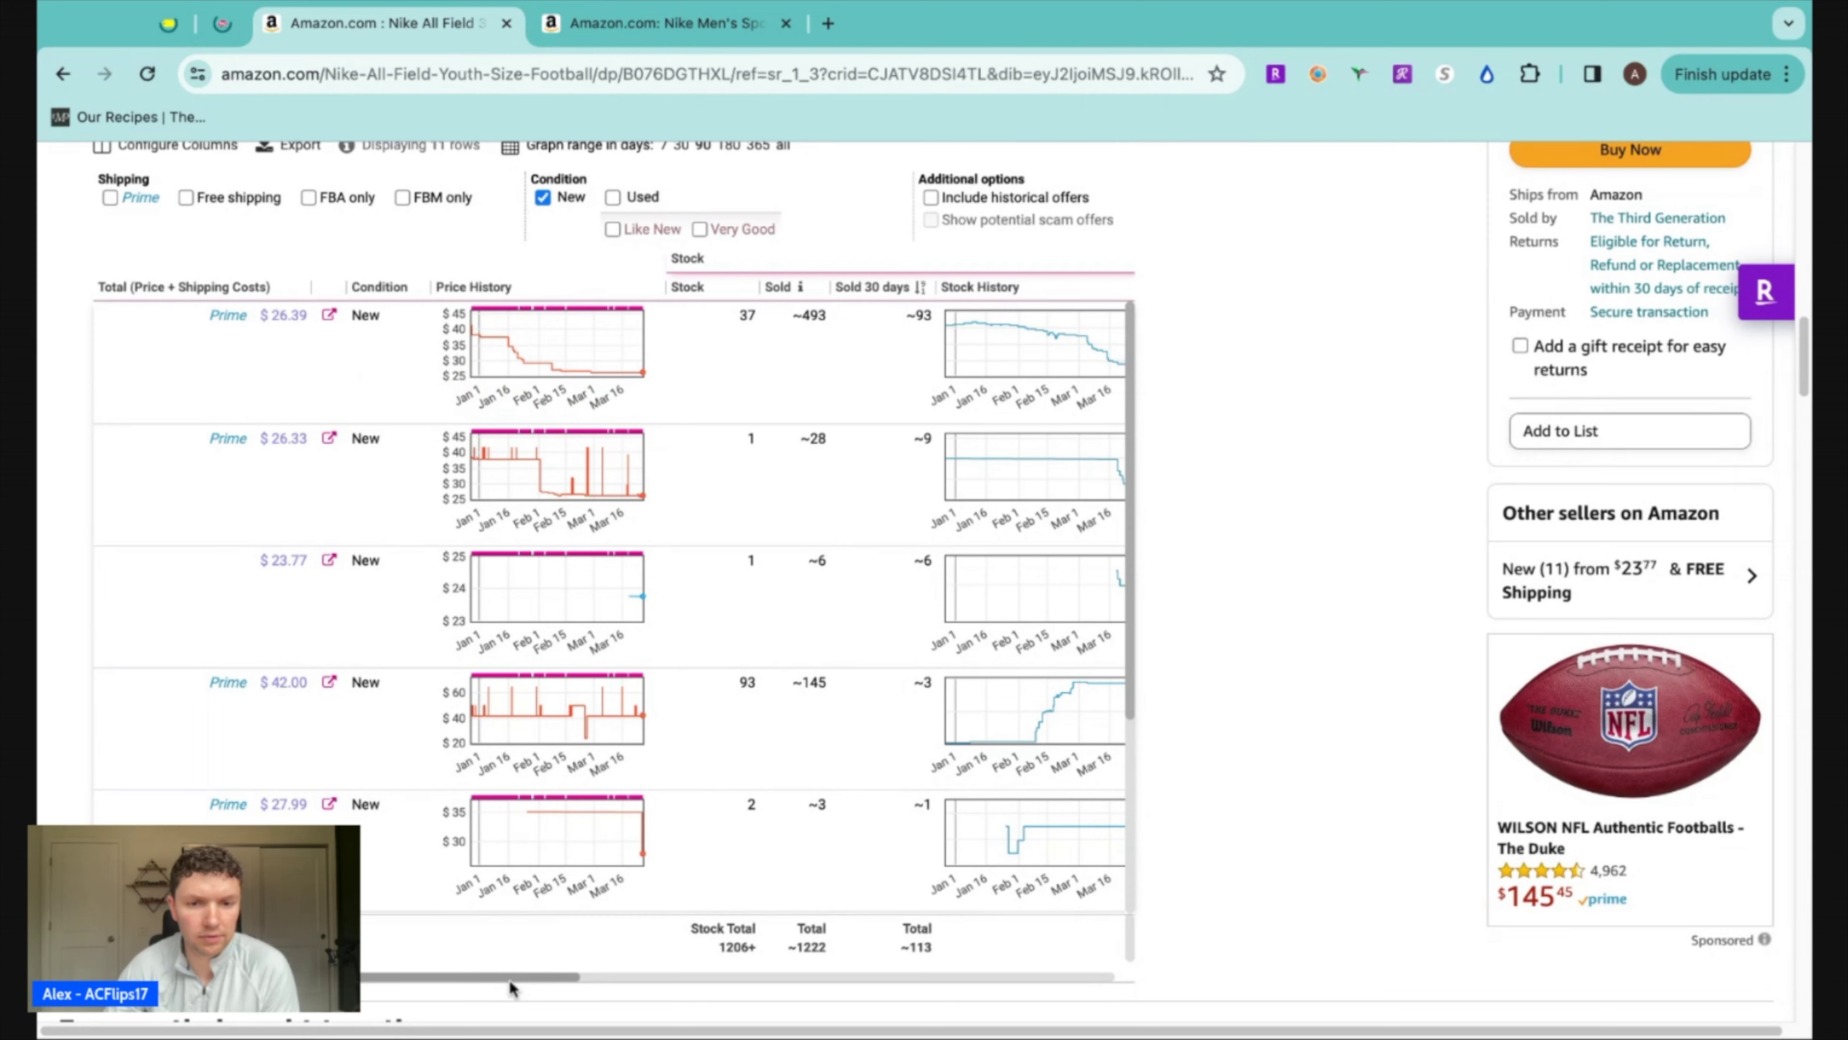
scroll(510, 979, right, 1)
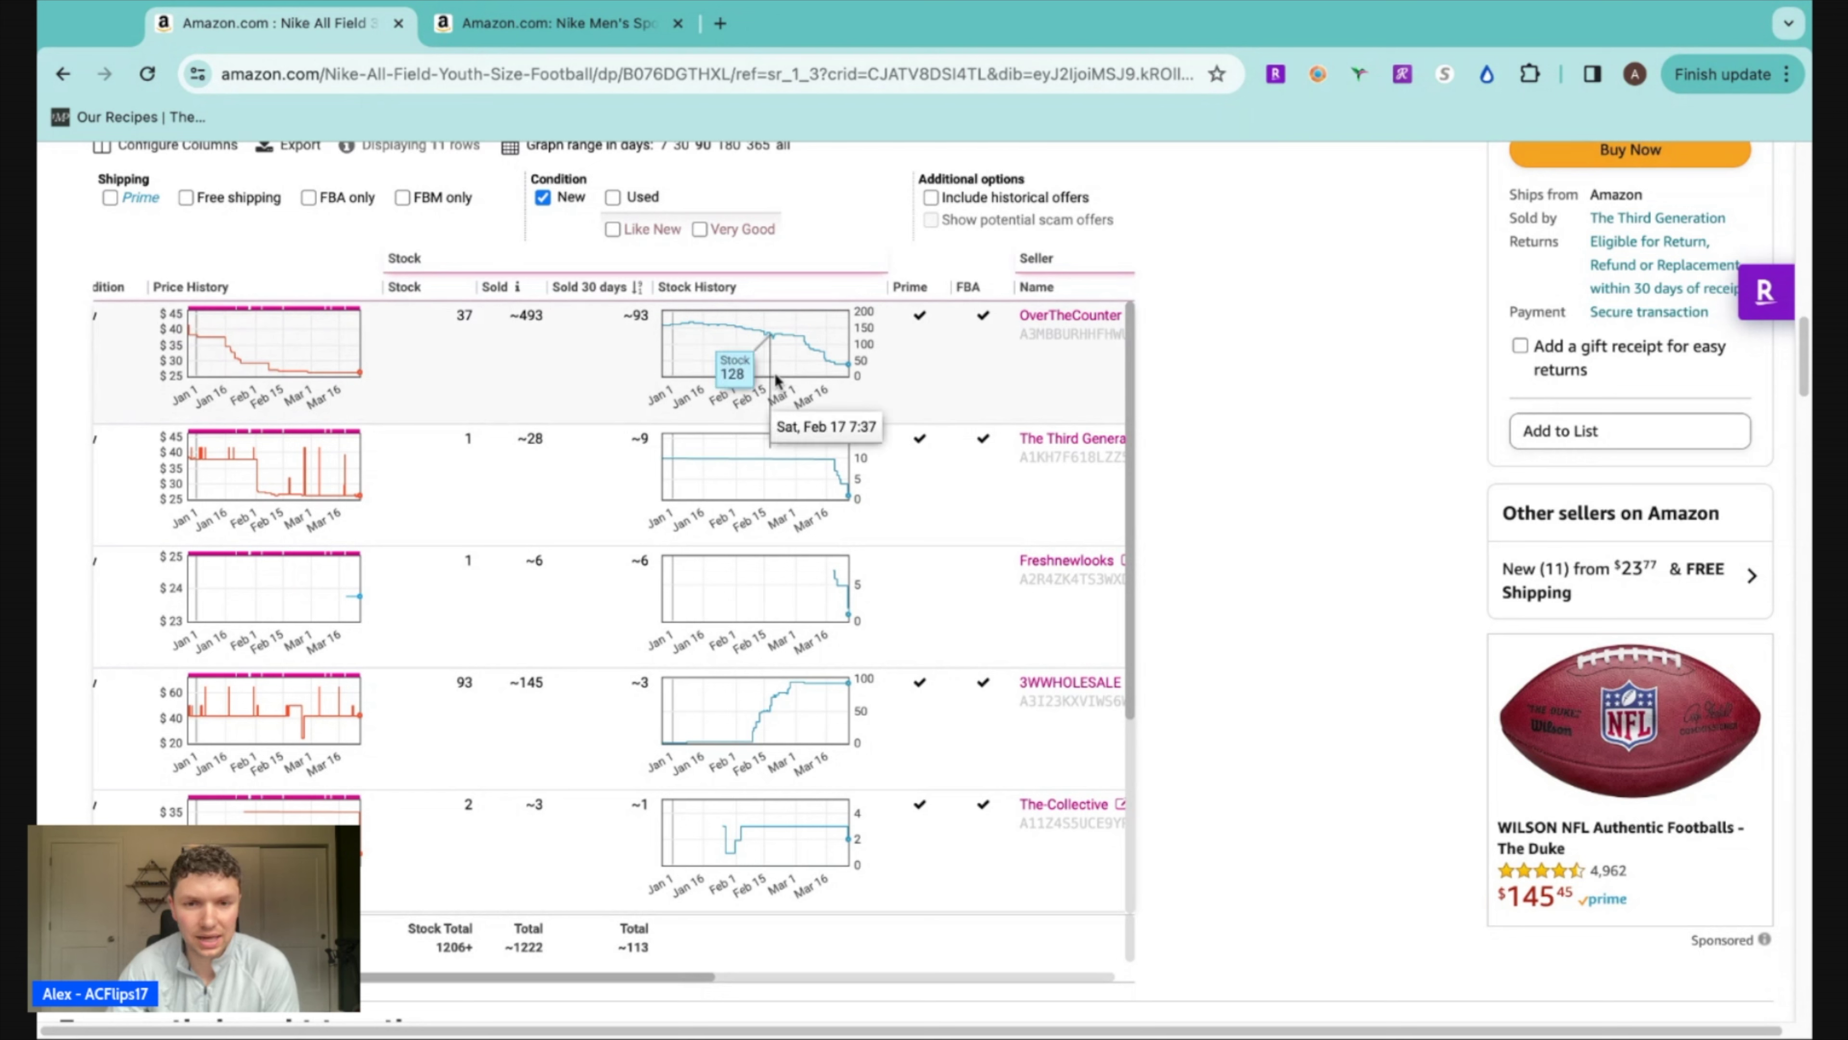
mouse_move(781, 346)
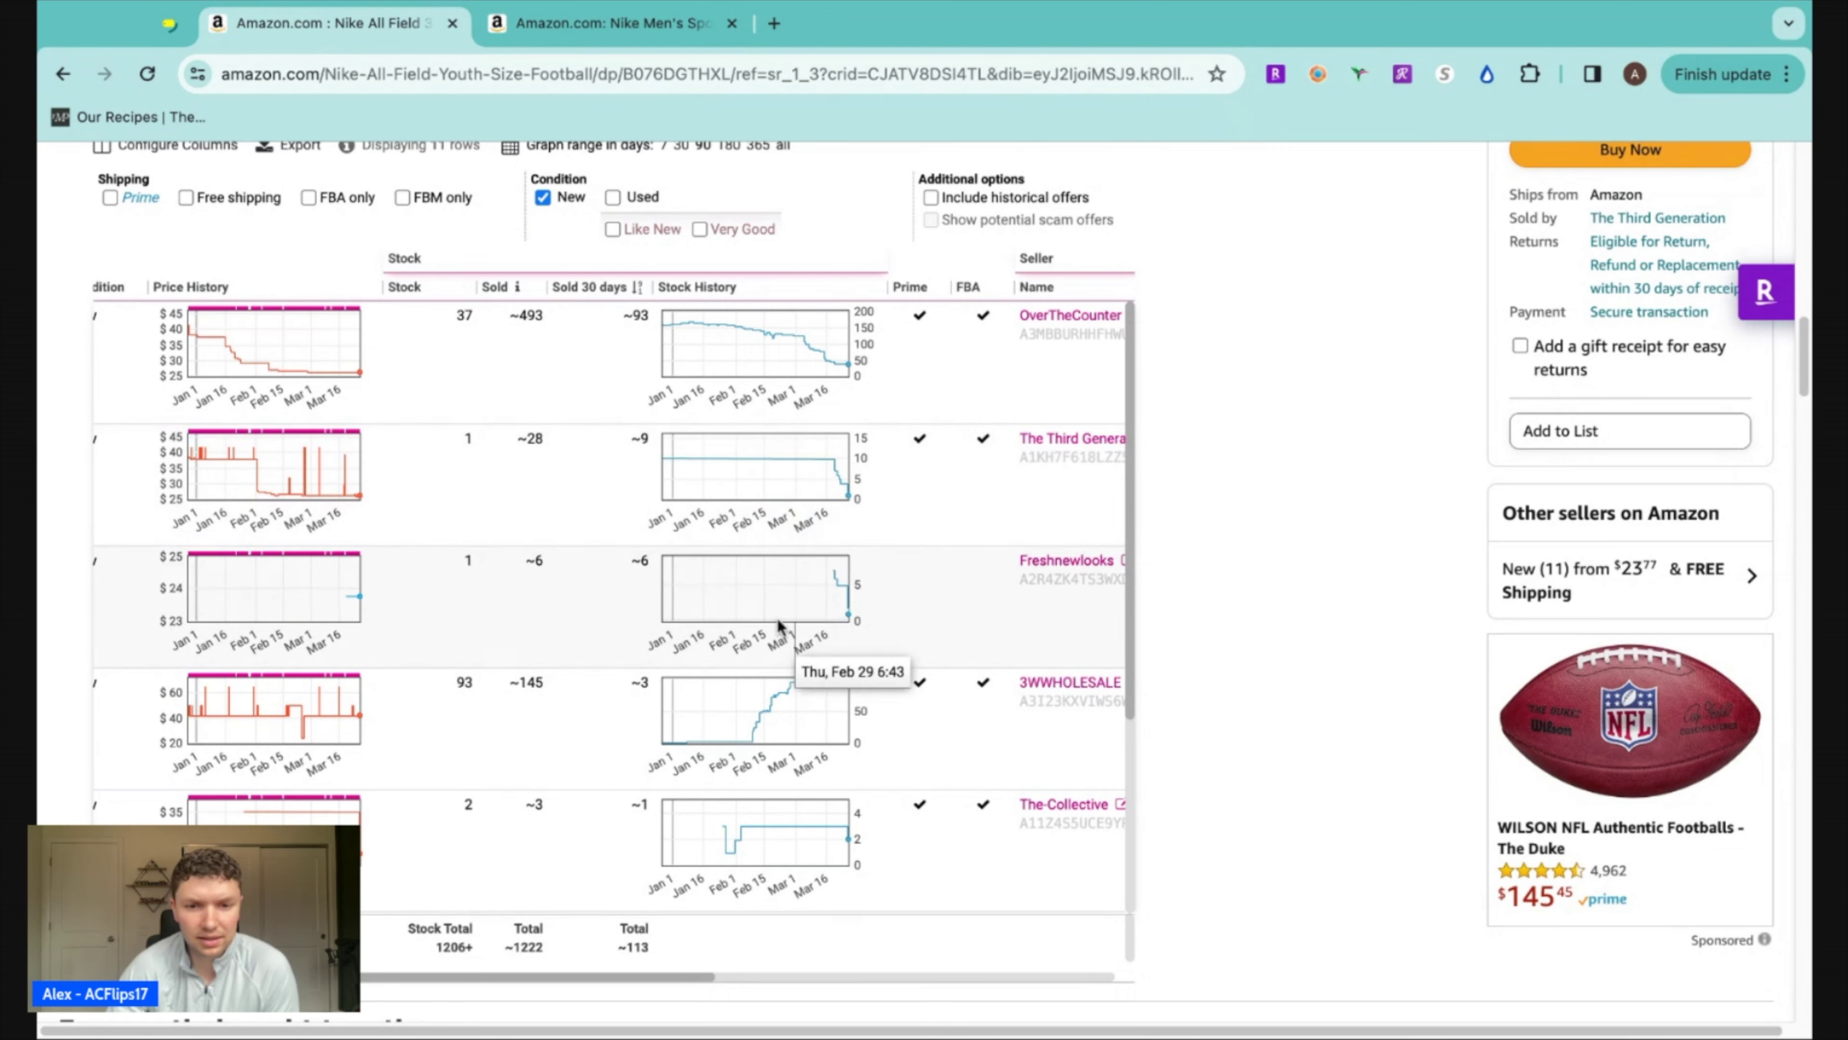
Compare the stock levels, stock histories and 30-day sales estimates of the sellers offering the football in new condition
scroll(786, 625, down, 4)
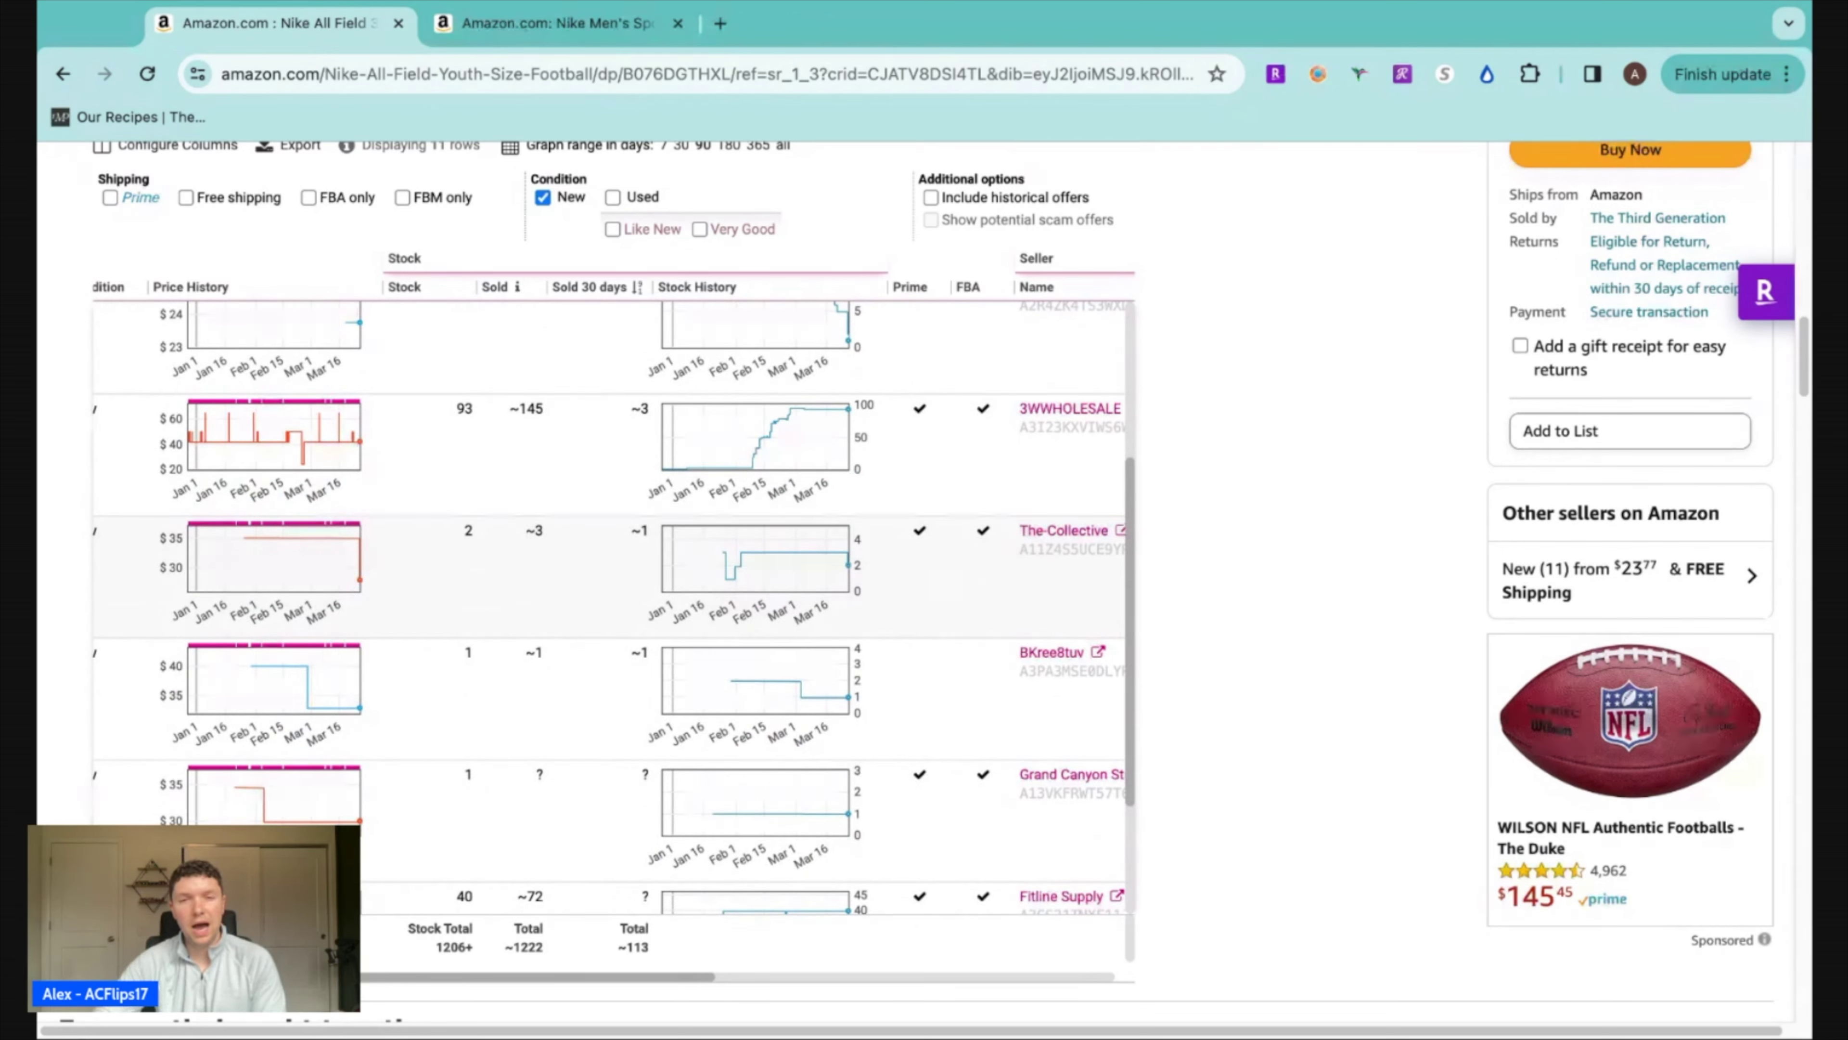
mouse_move(721, 567)
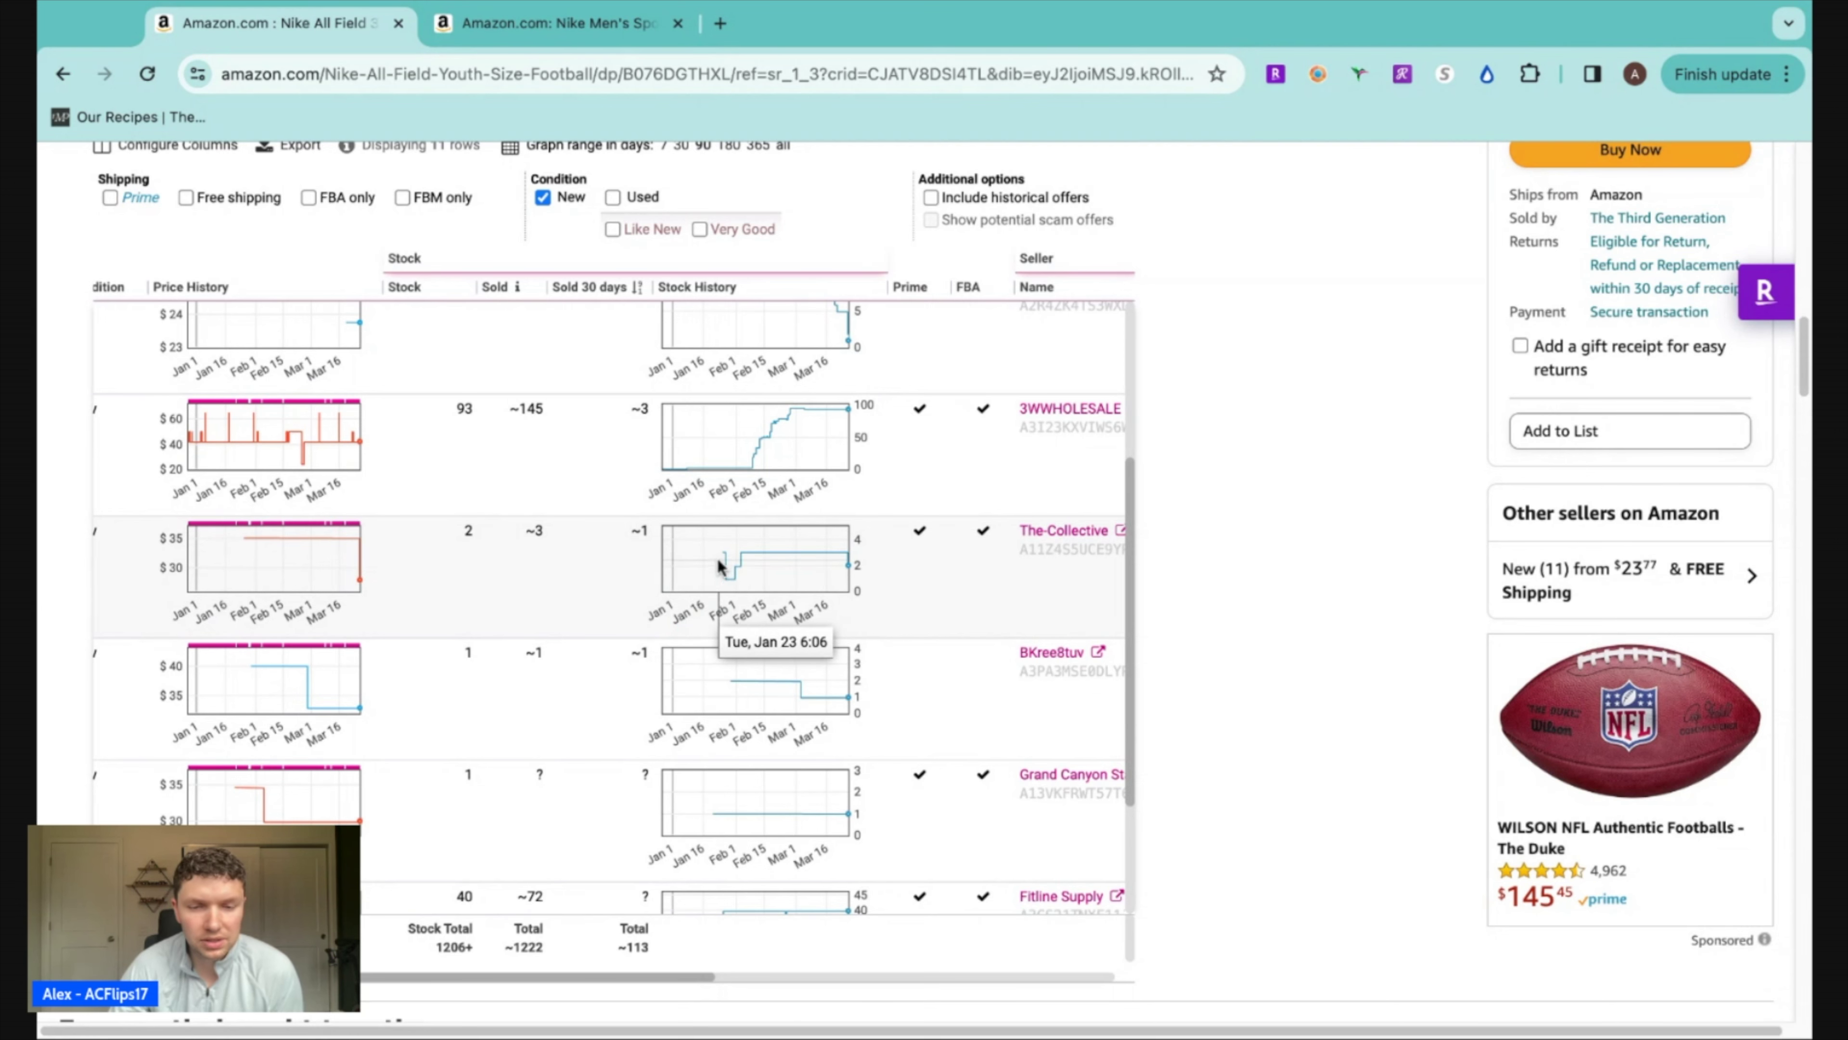
scroll(719, 553, down, 1)
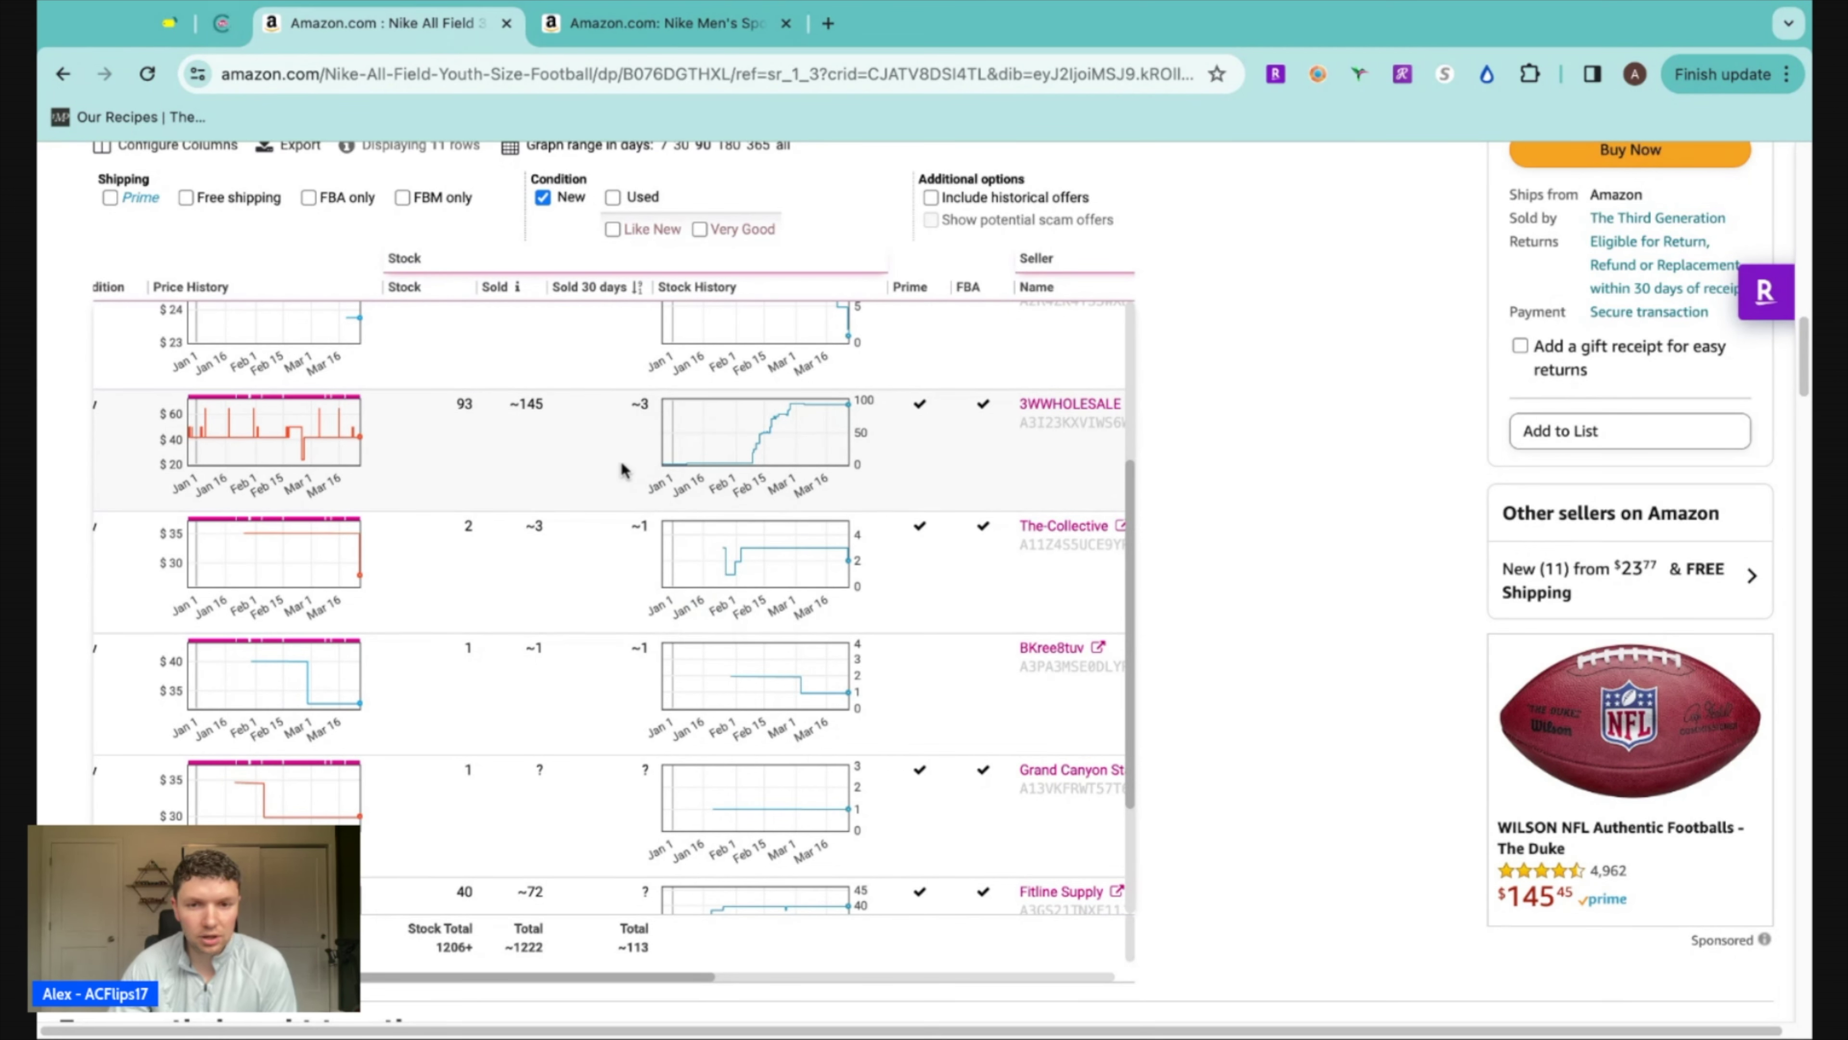
scroll(582, 495, up, 2)
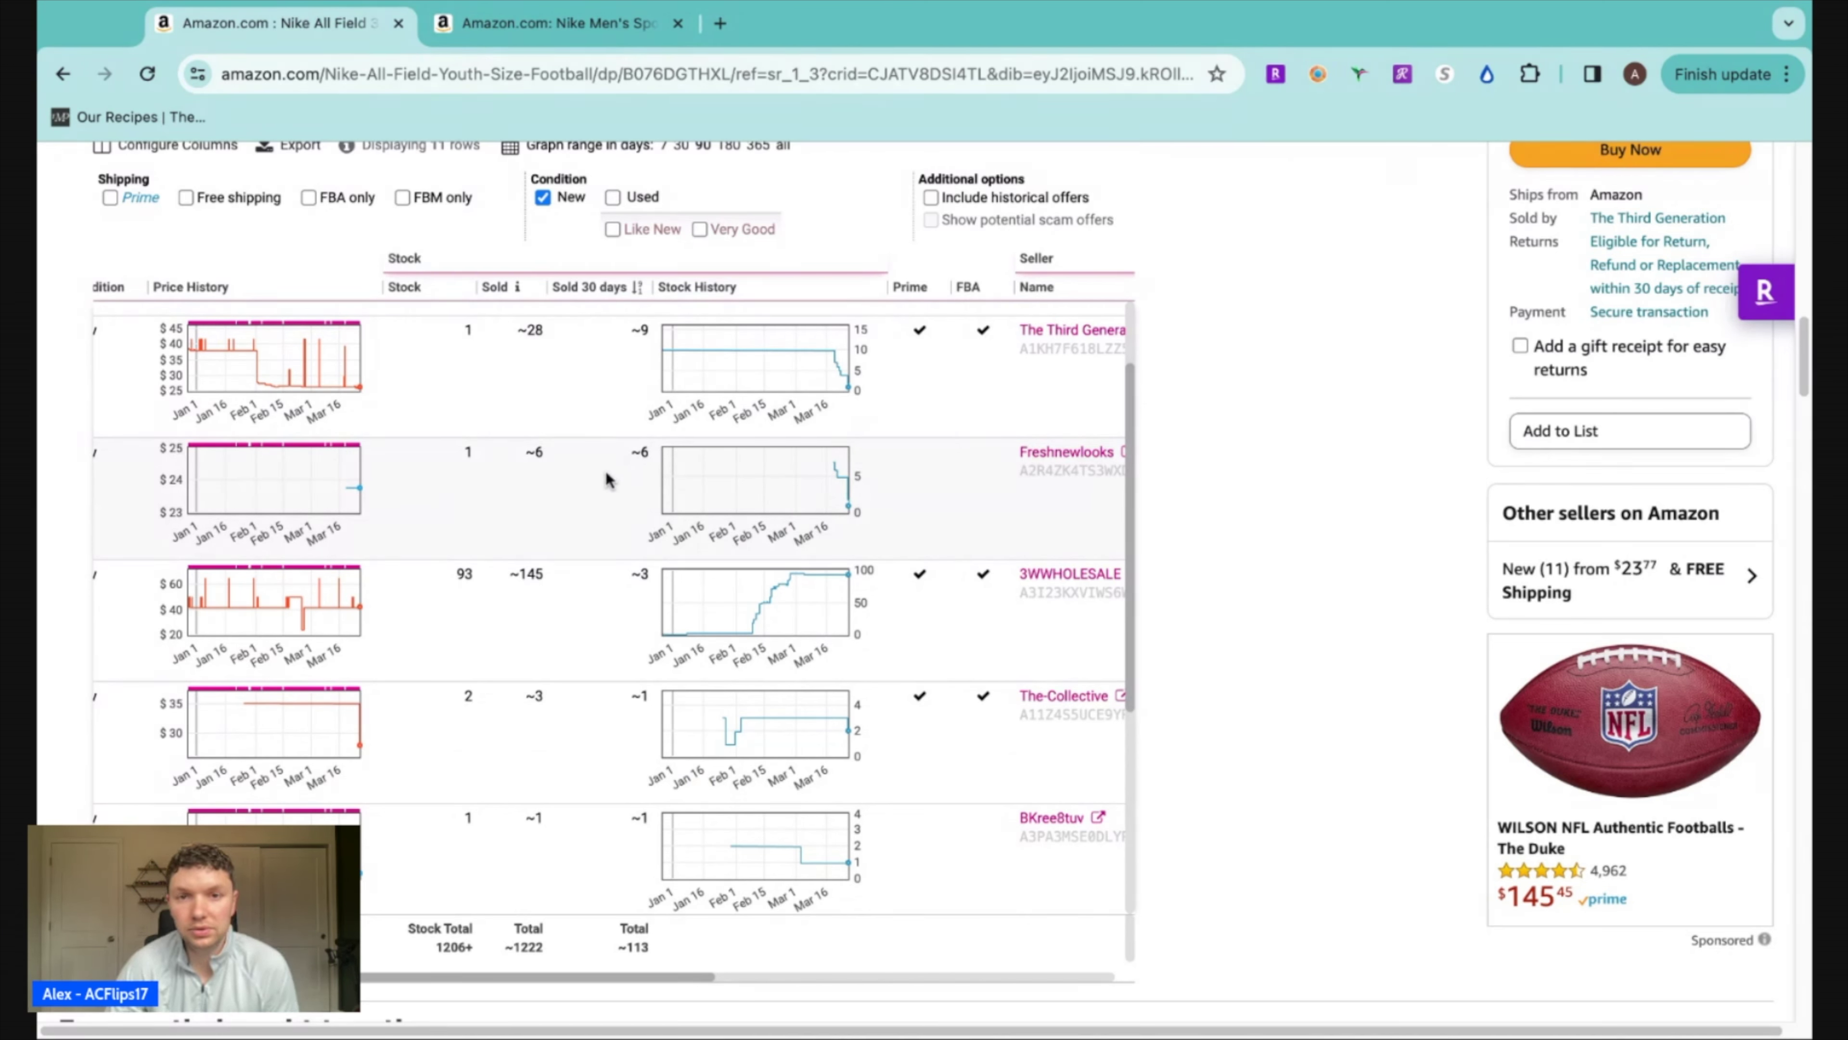
scroll(611, 486, down, 3)
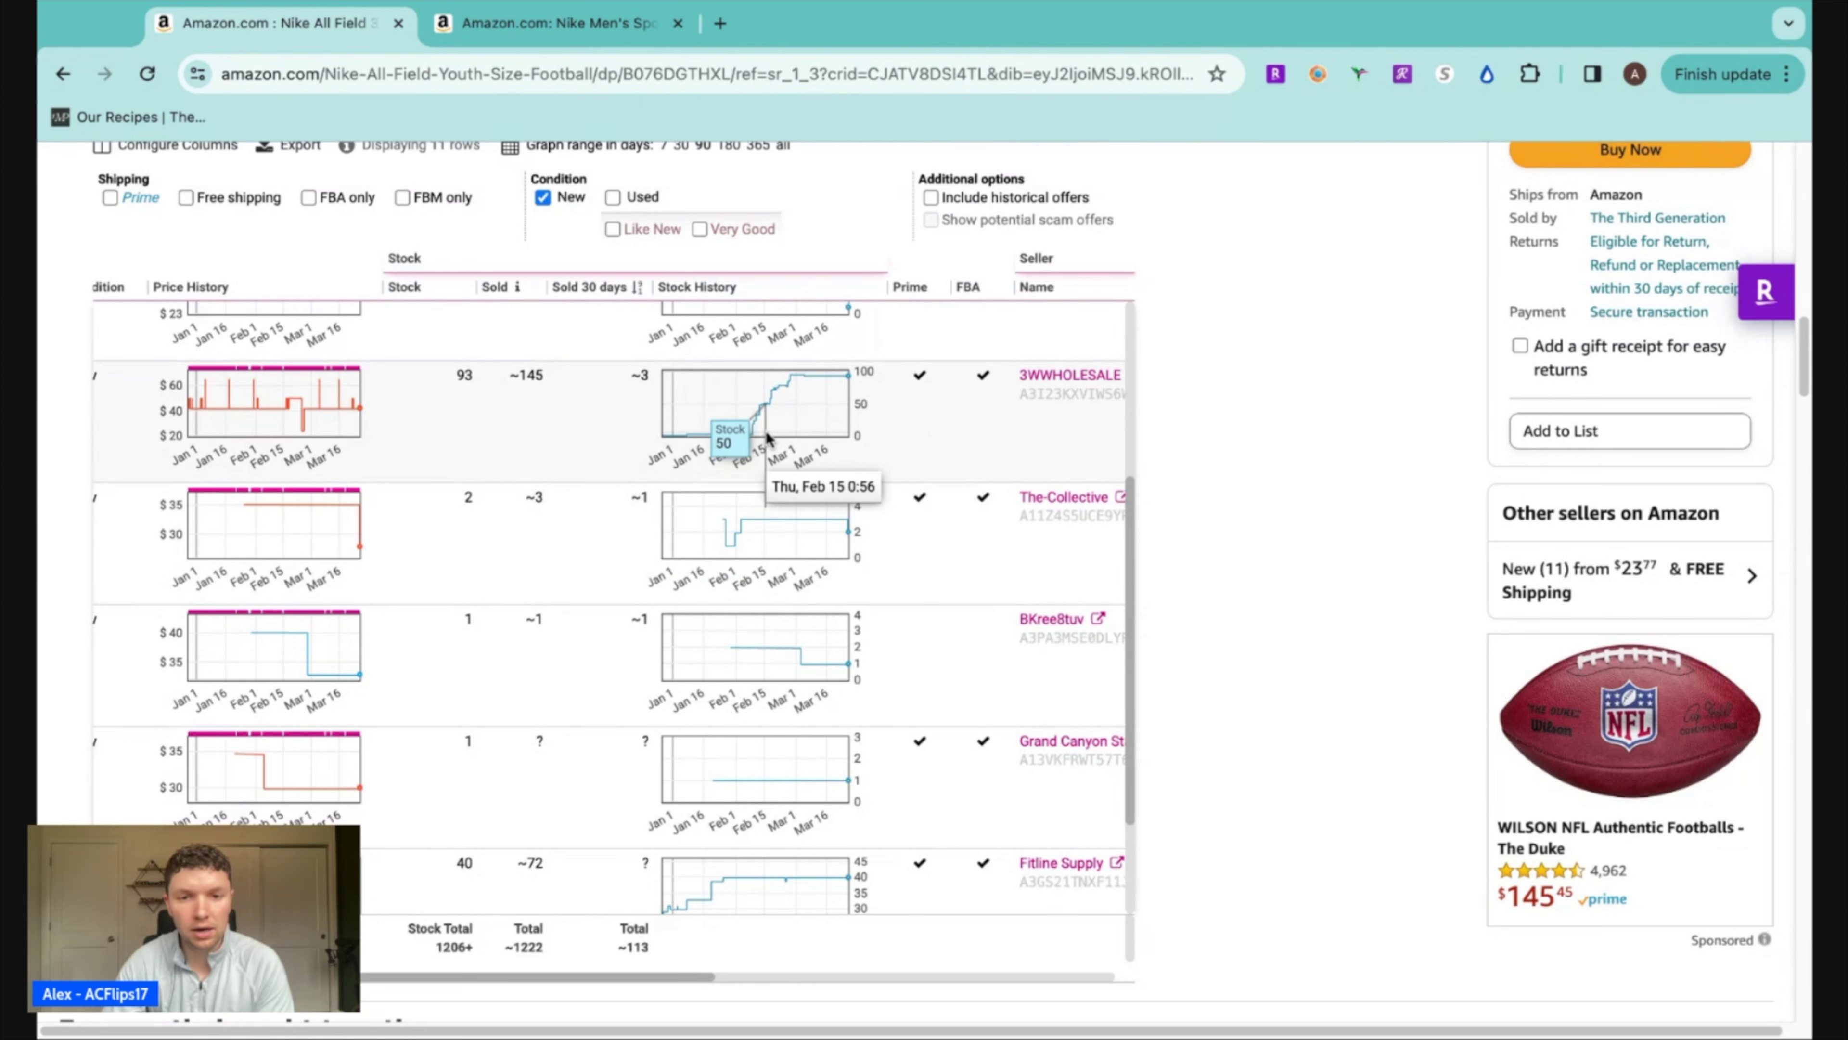
scroll(774, 462, up, 4)
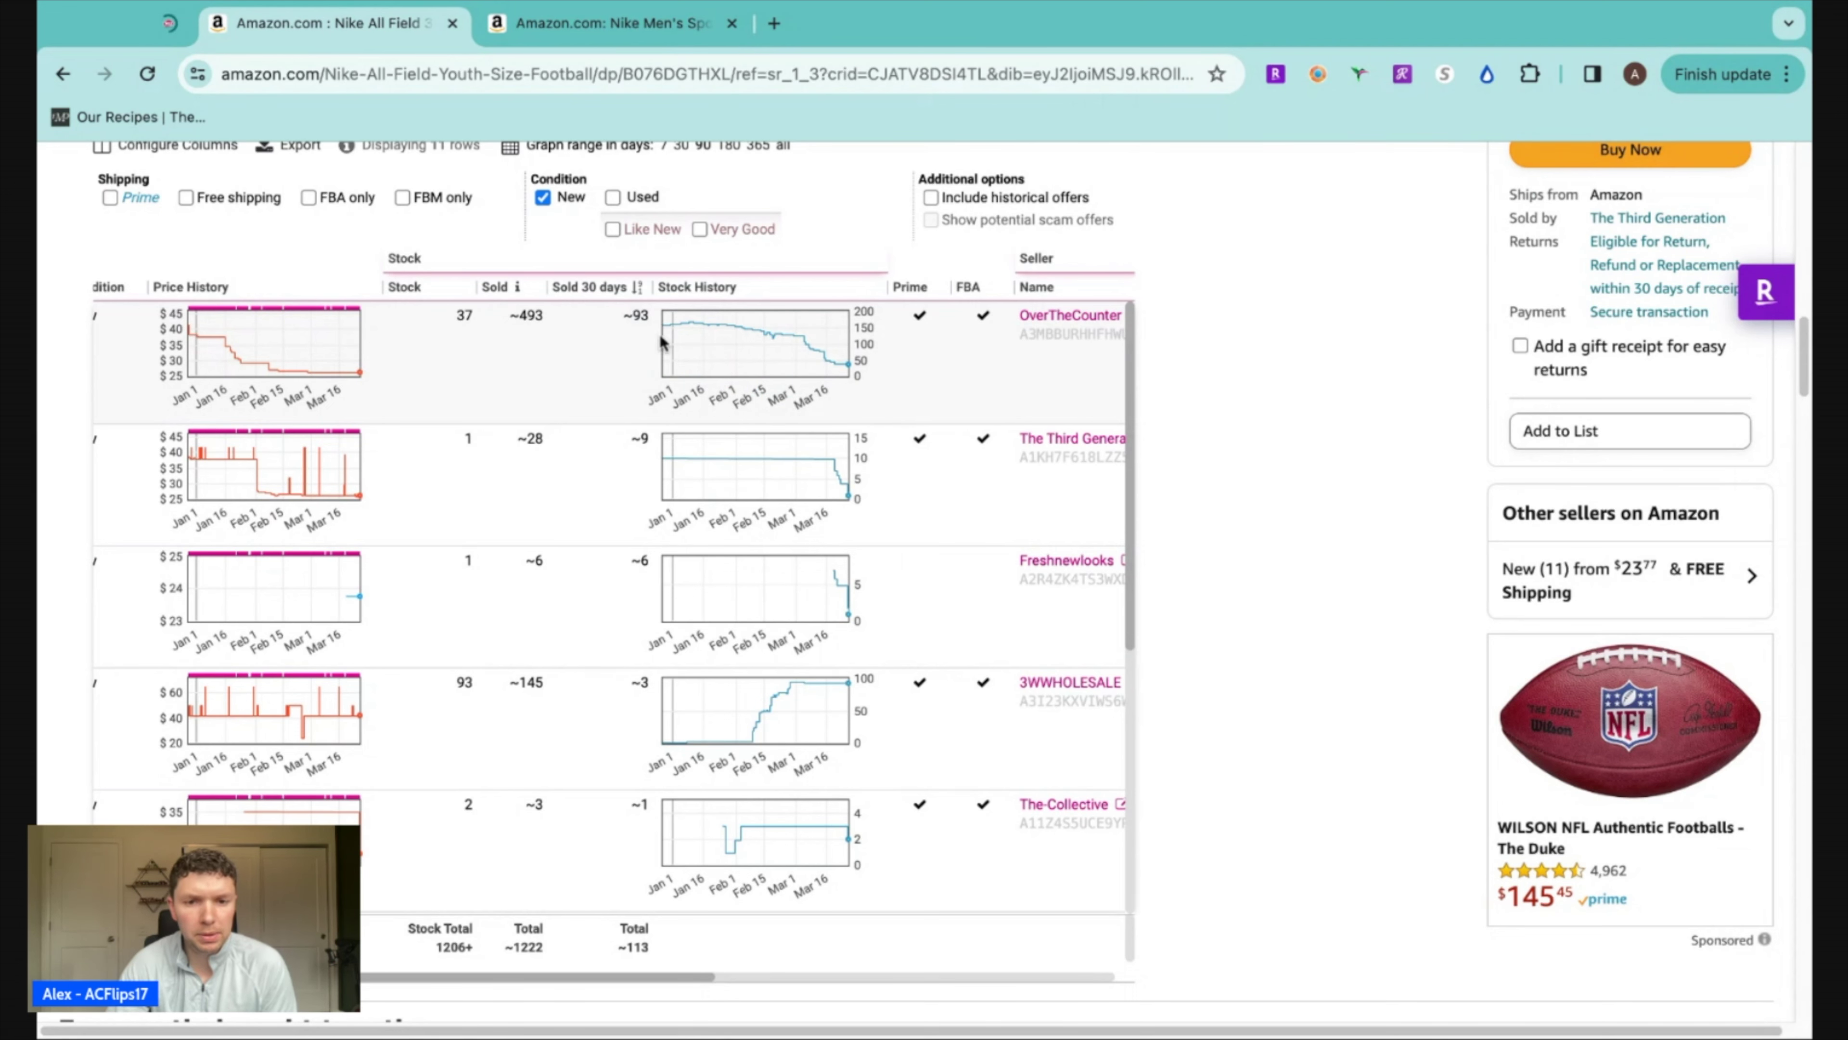
scroll(728, 487, down, 3)
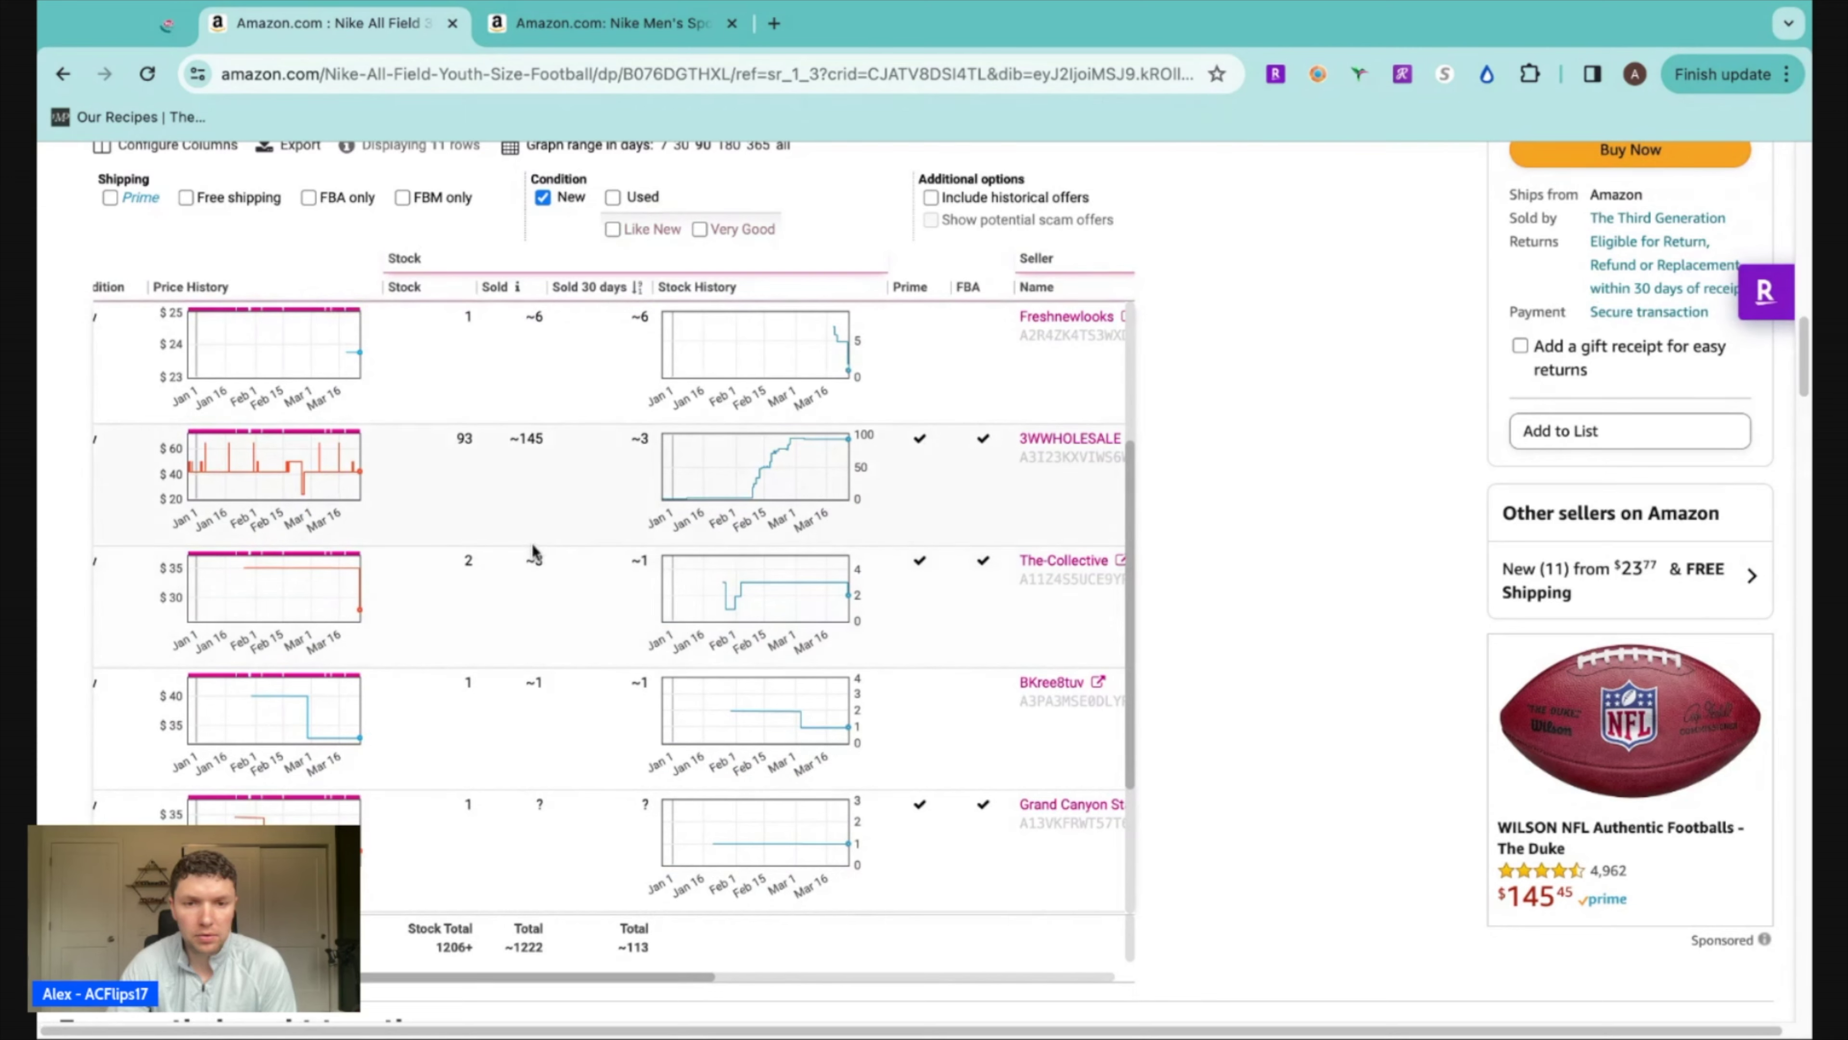
scroll(728, 575, up, 1)
scroll(762, 565, up, 4)
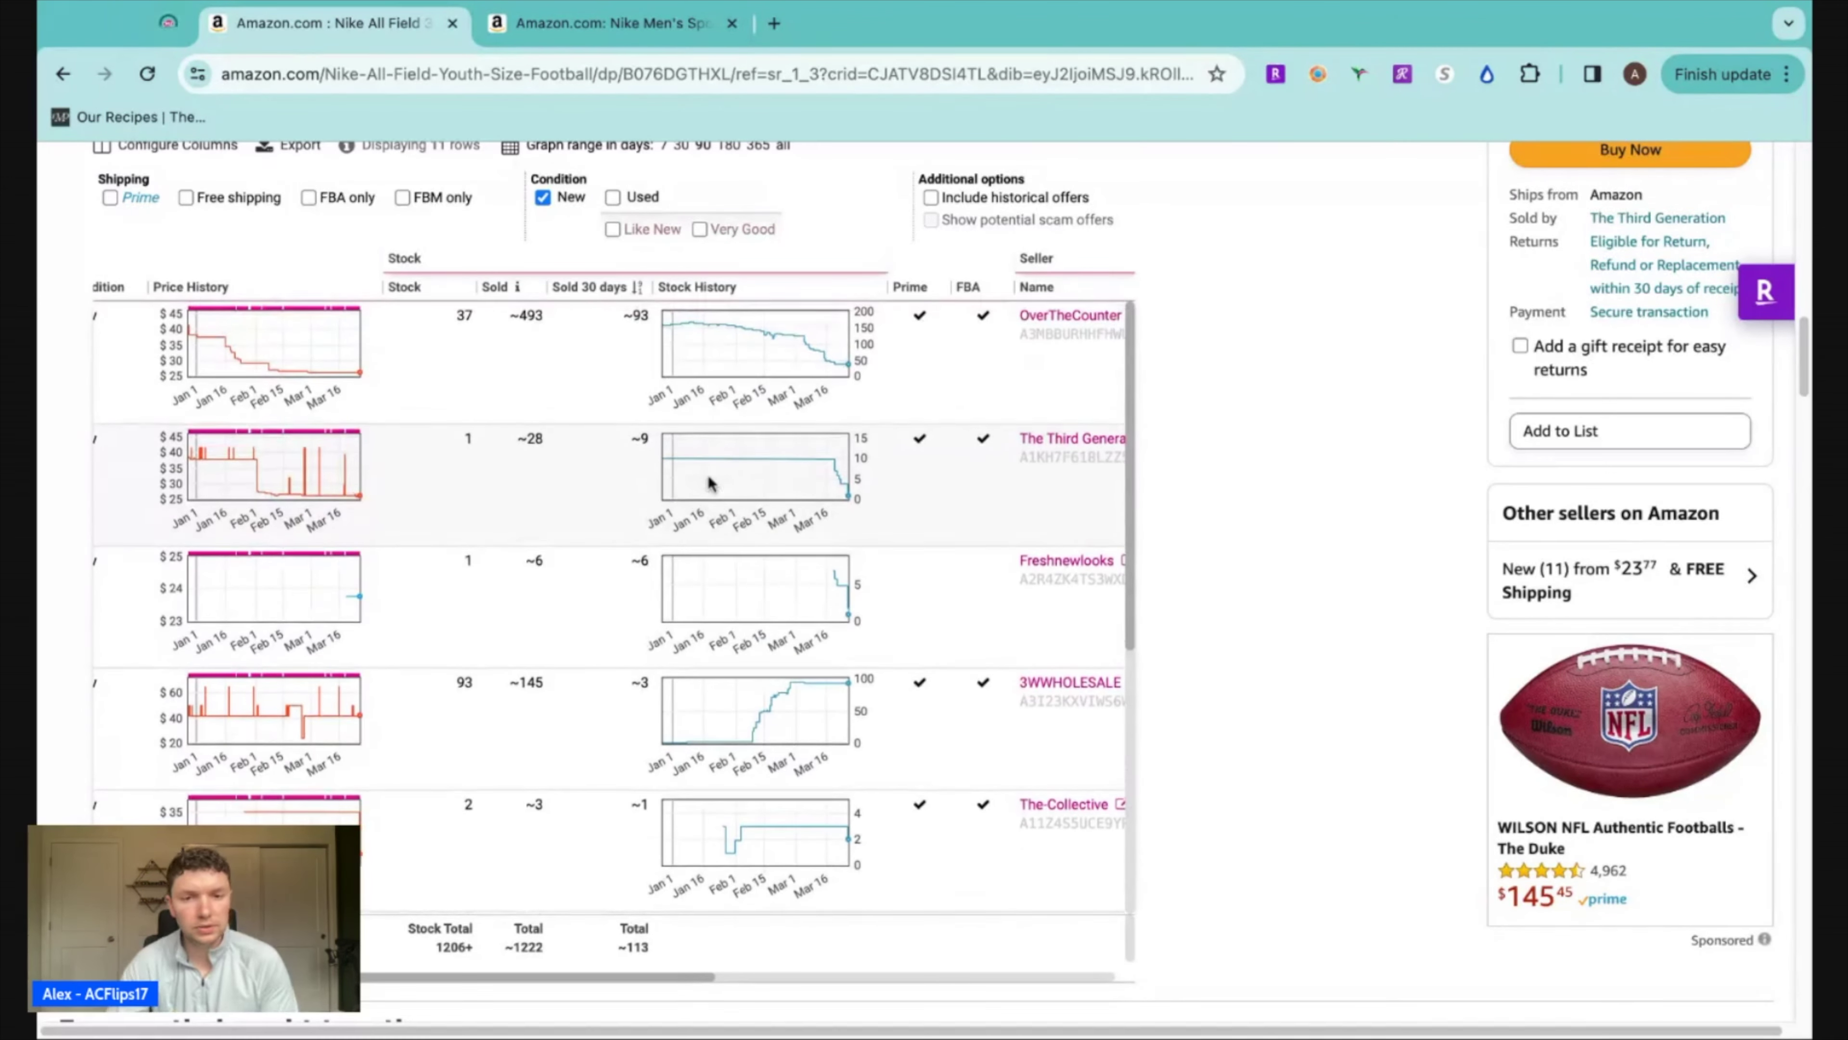
Check the football's price history graph and listing summary against the stock history of the OverTheCounter offer
scroll(1193, 393, up, 10)
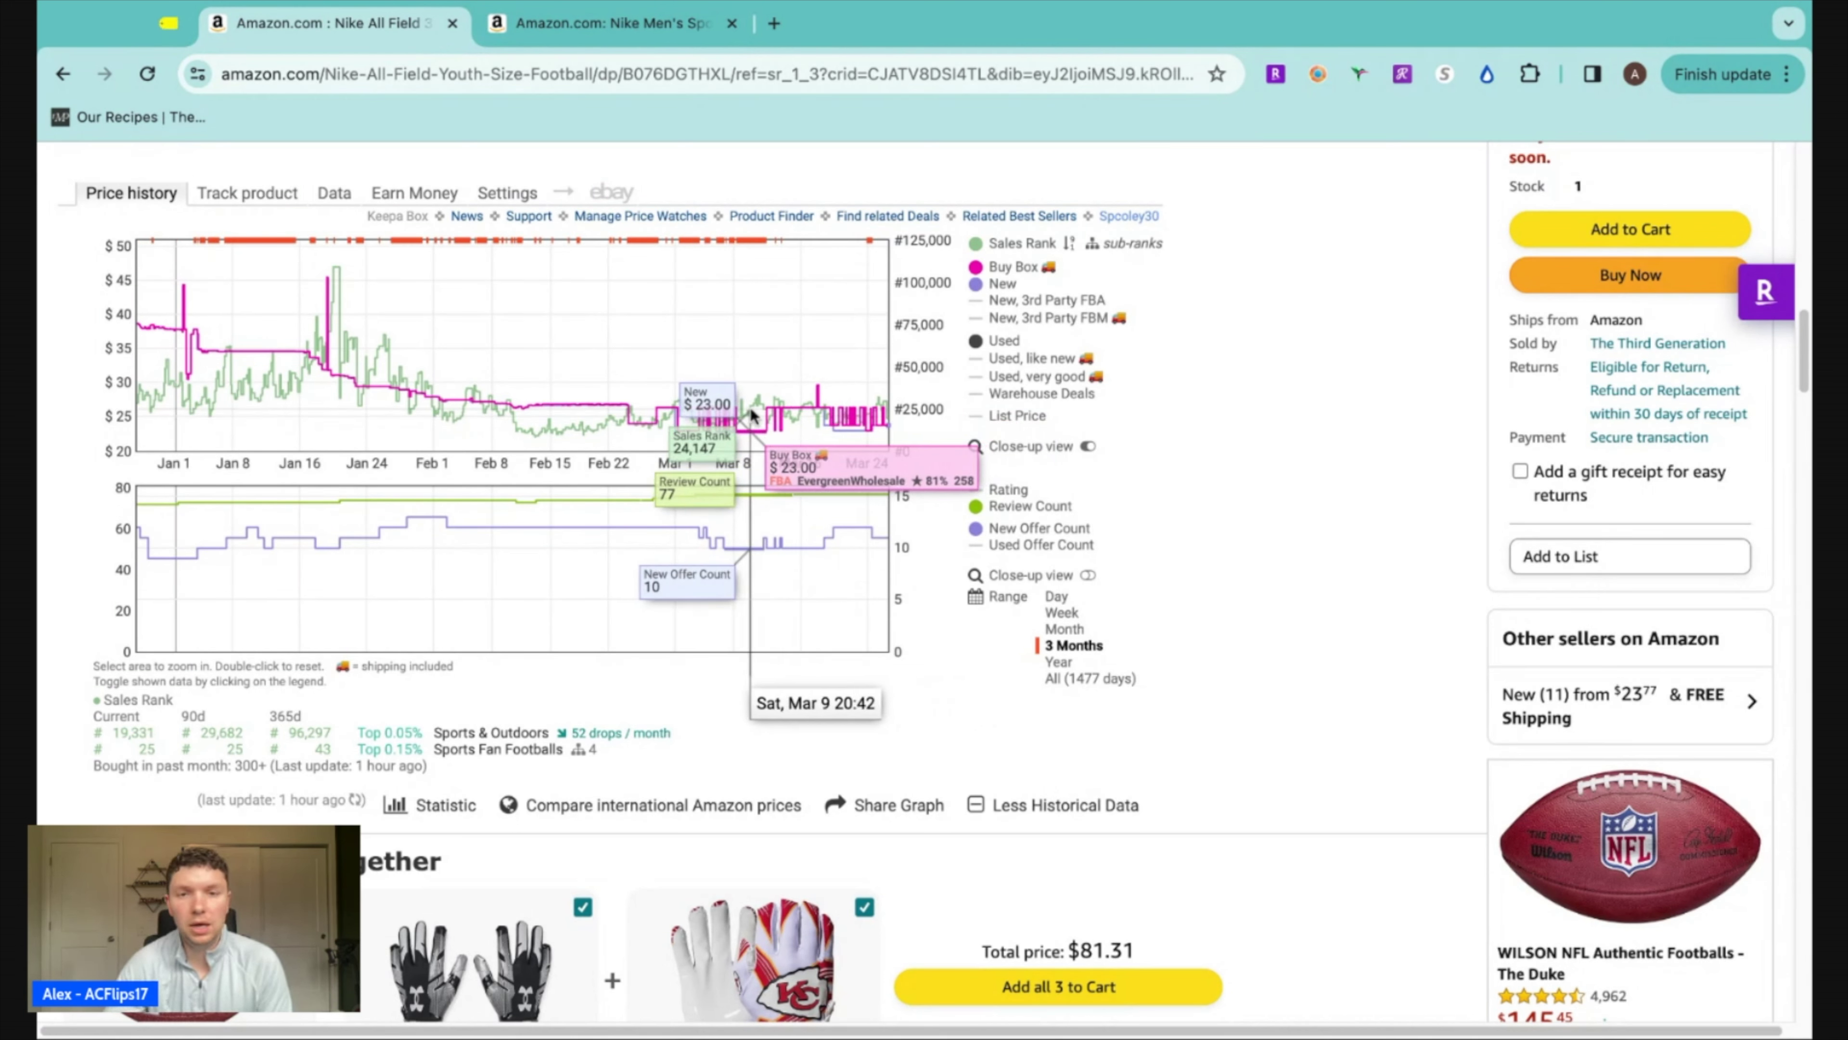
scroll(1361, 549, up, 15)
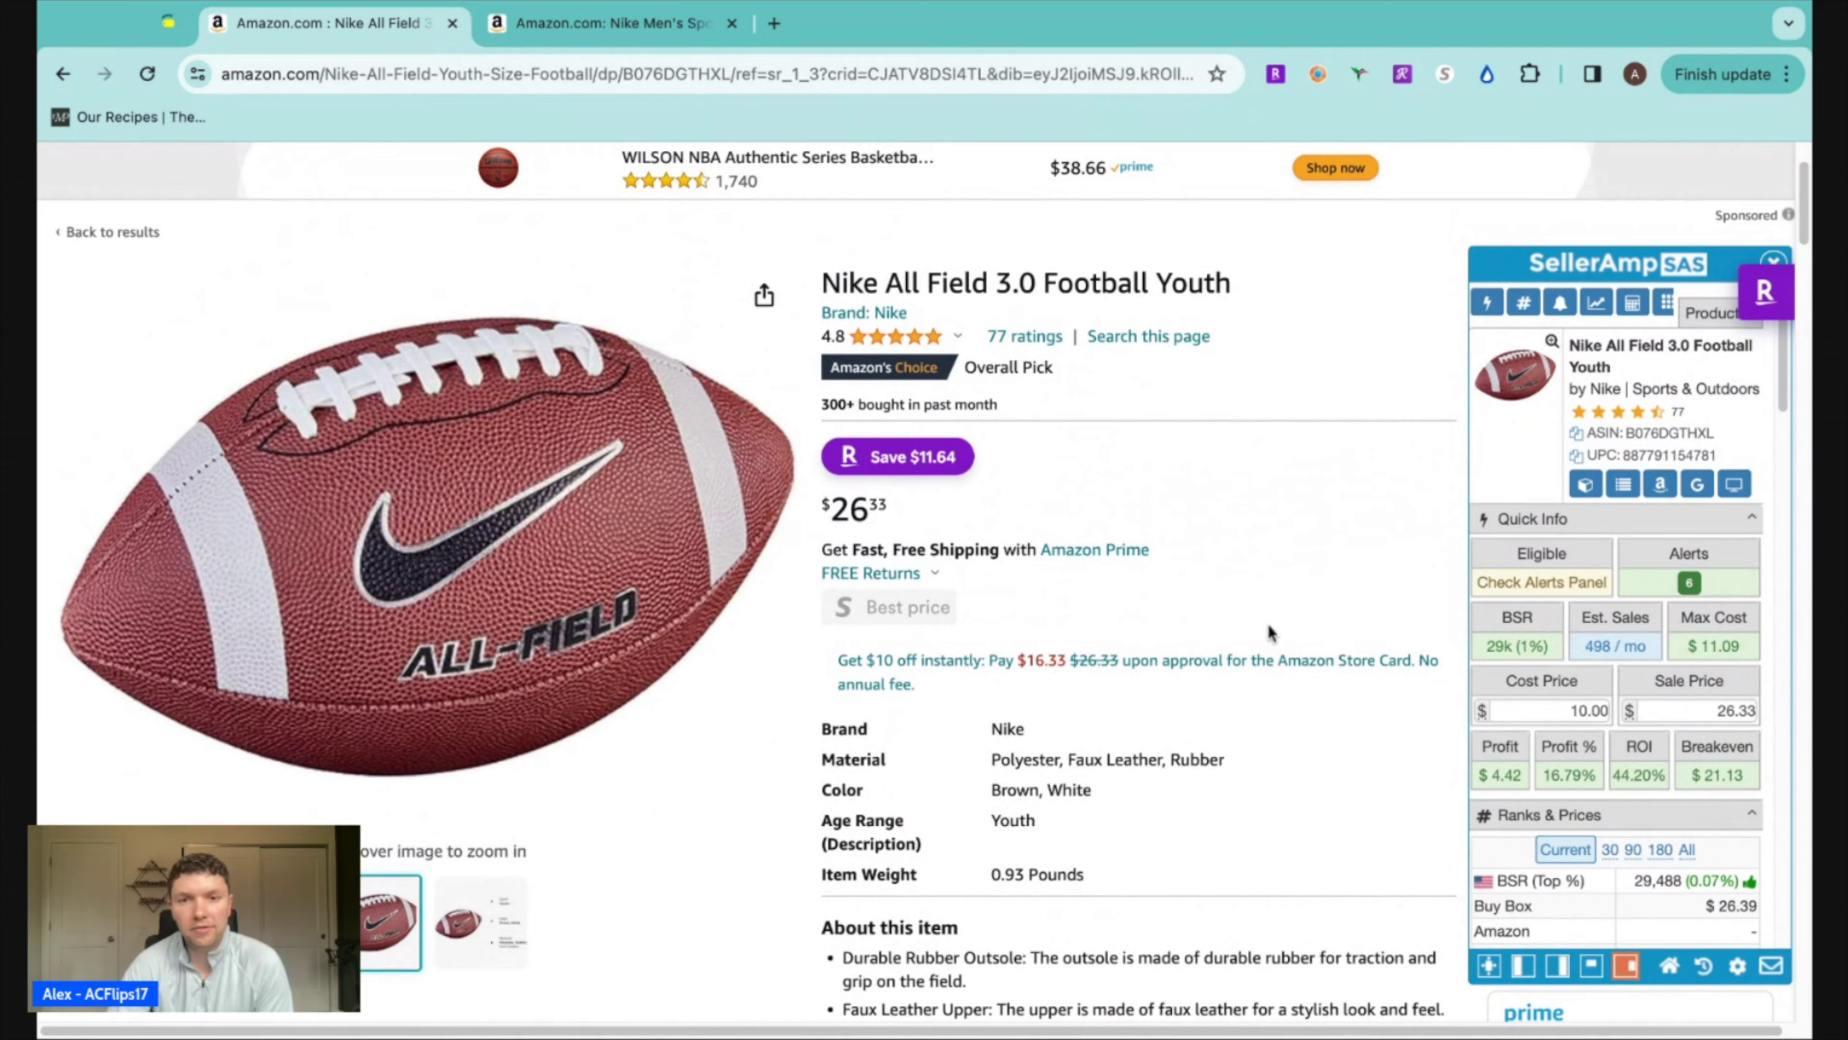
scroll(1267, 627, down, 10)
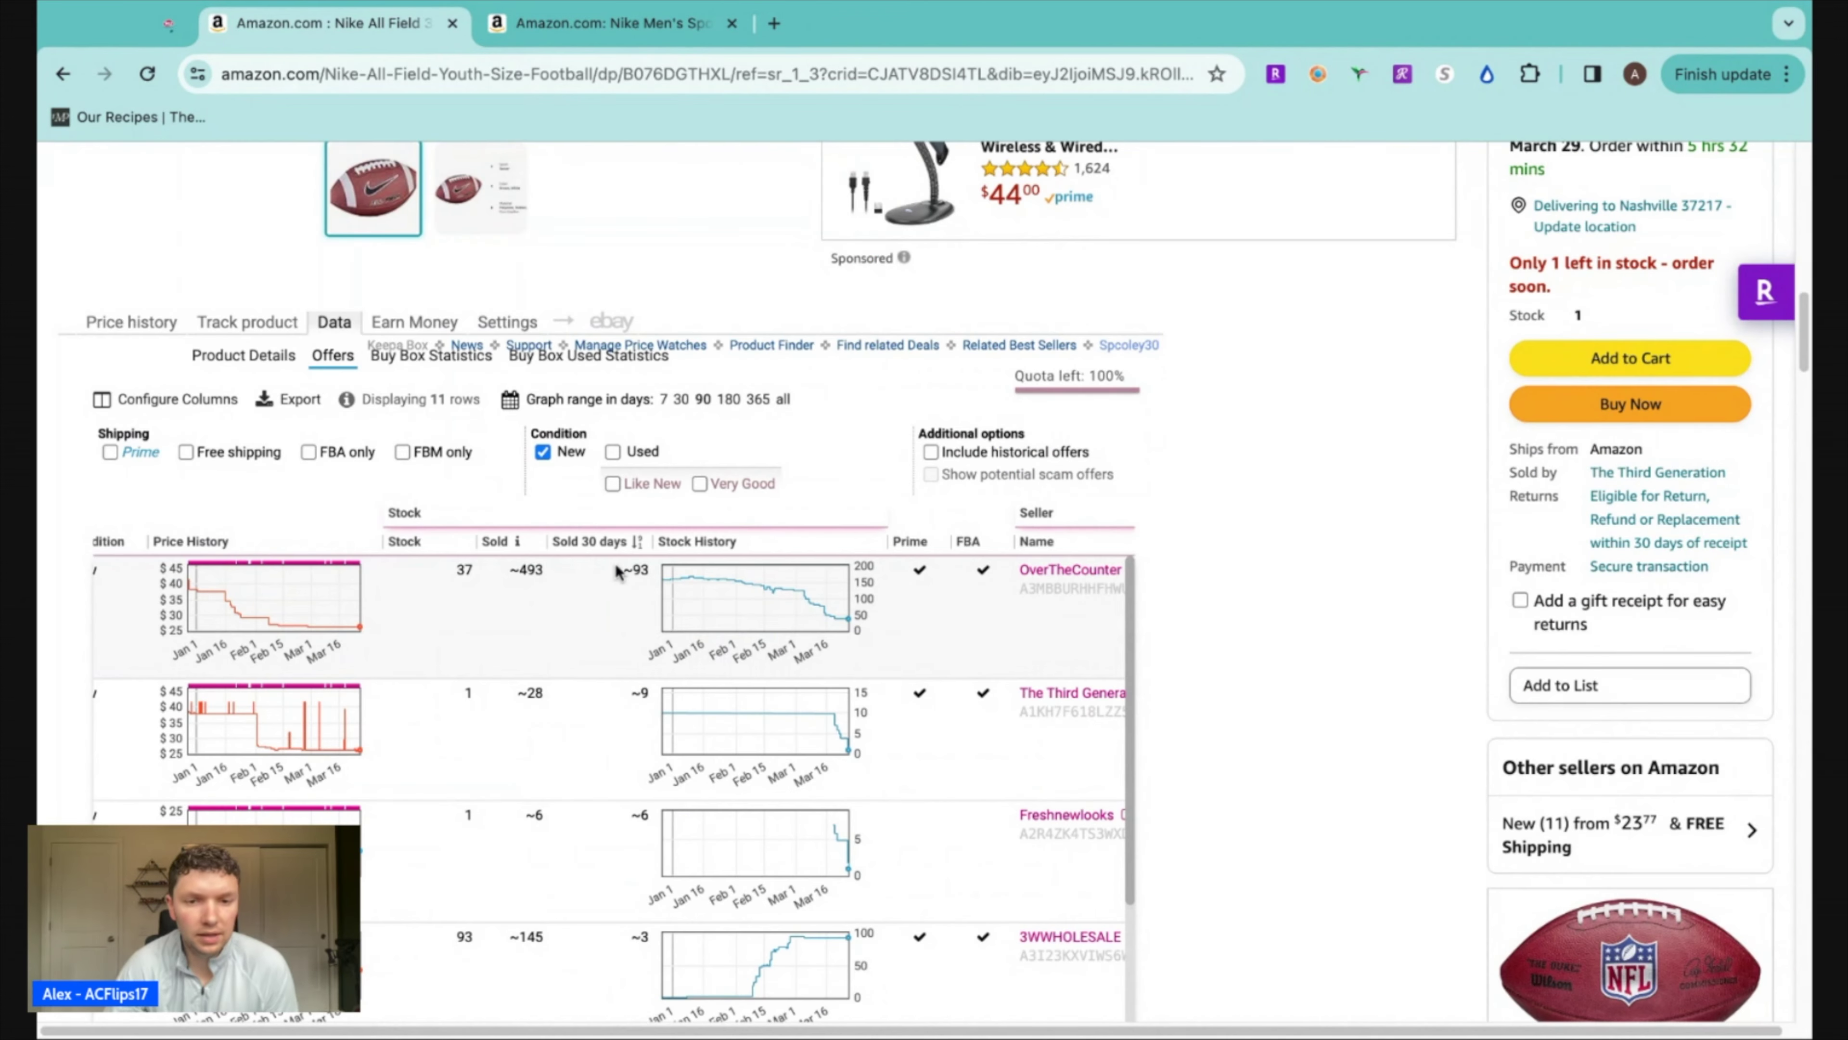
mouse_move(756, 615)
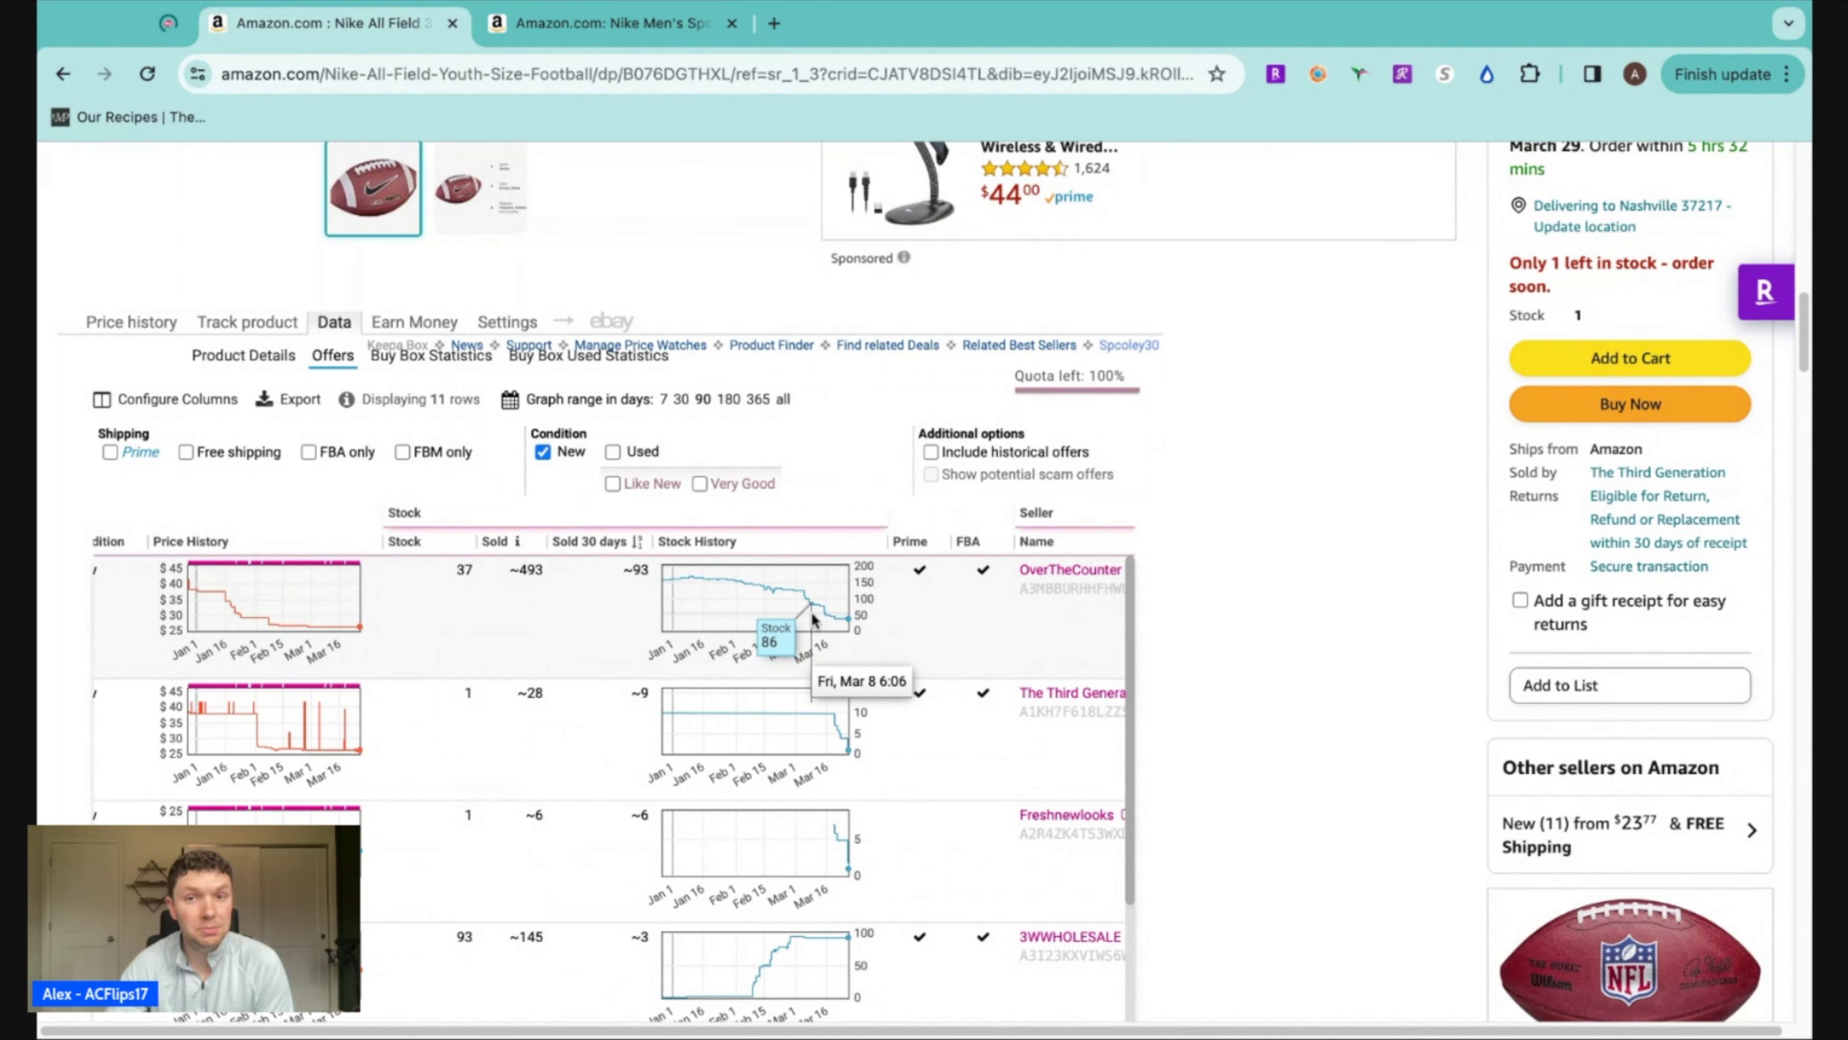
Review the stock, estimated sales and stock history of the remaining new offers, including the SPORT + seller
scroll(813, 619, down, 5)
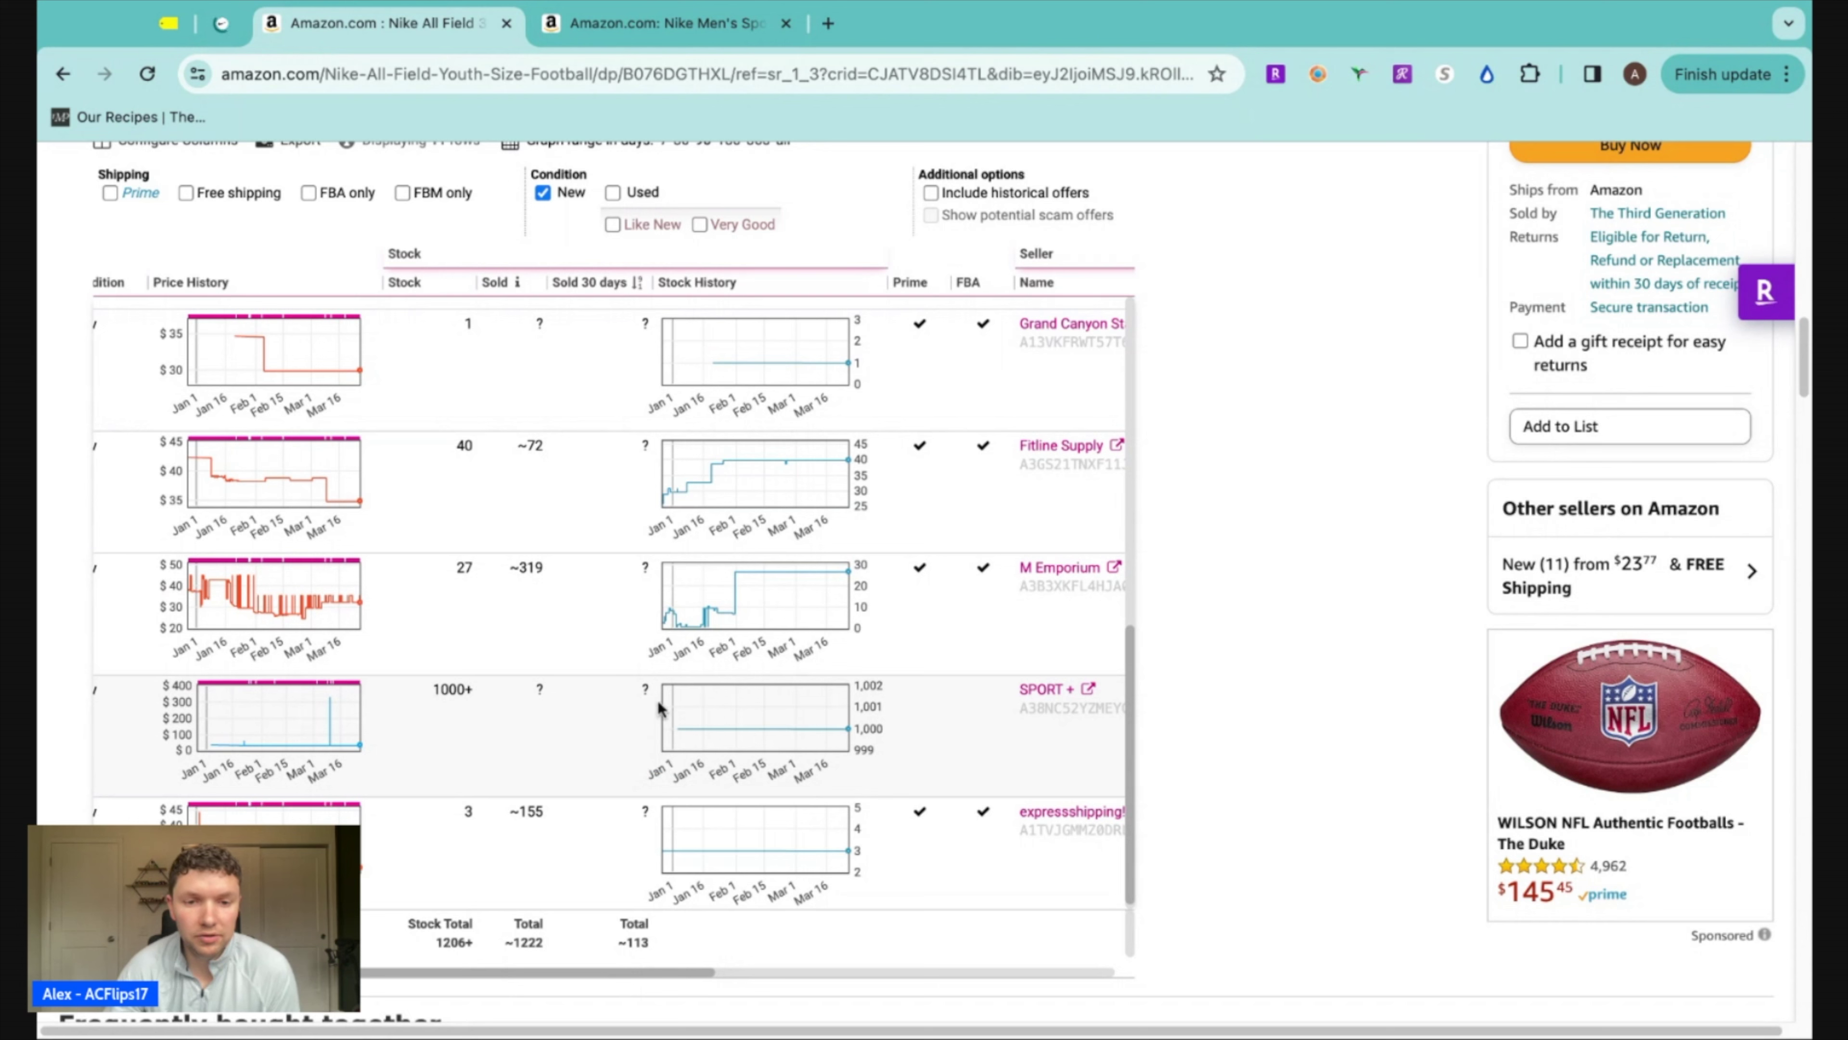
mouse_move(699, 731)
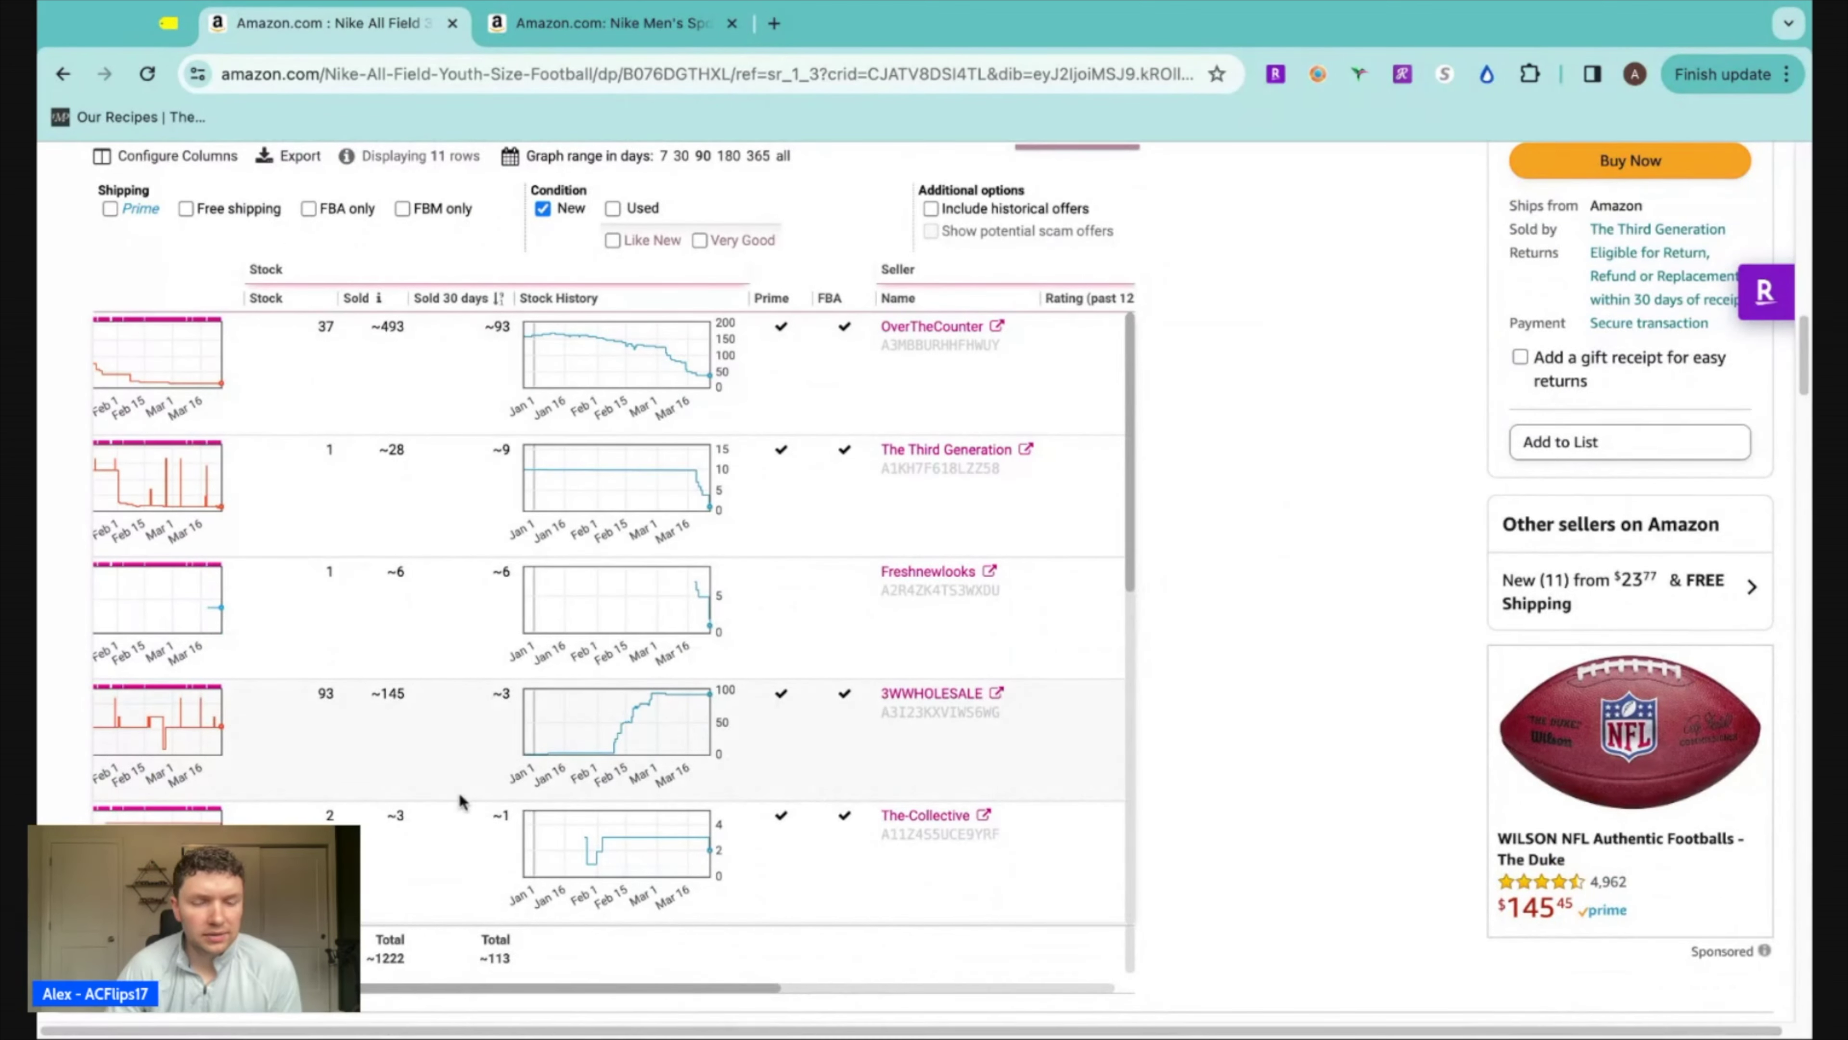
mouse_move(569, 341)
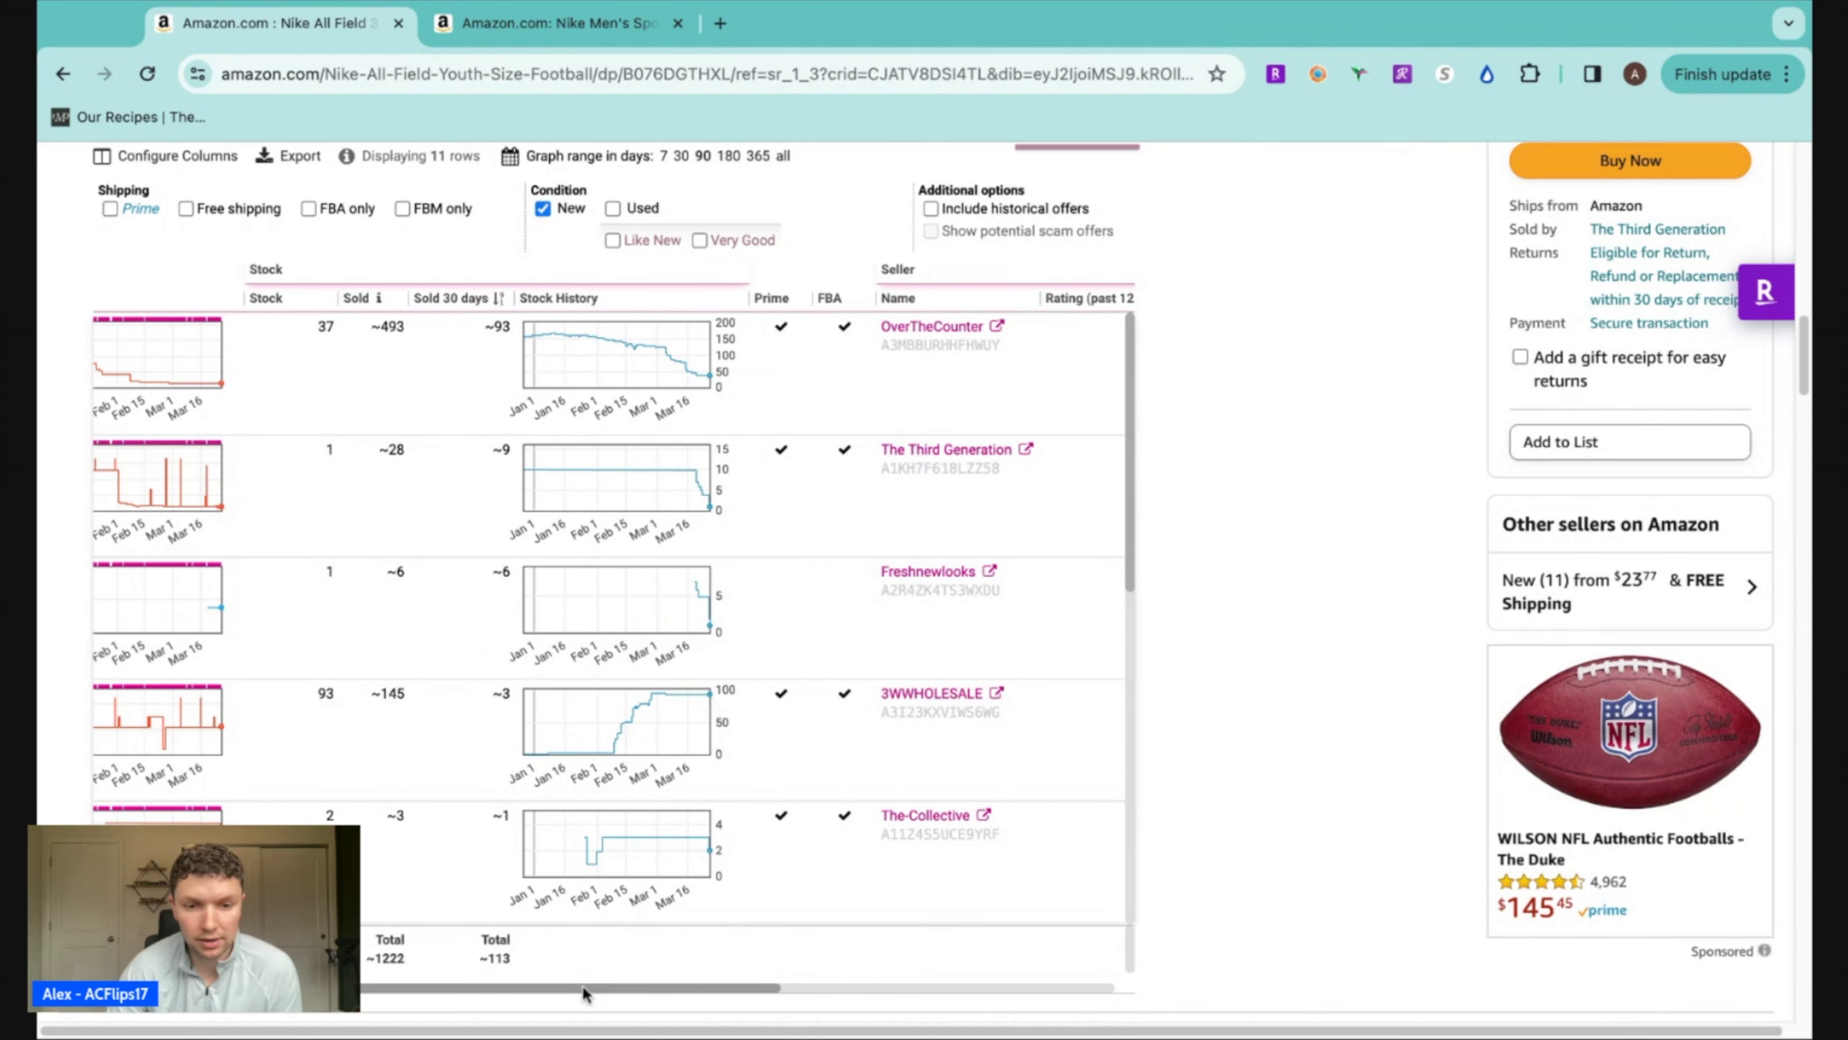
scroll(842, 830, down, 8)
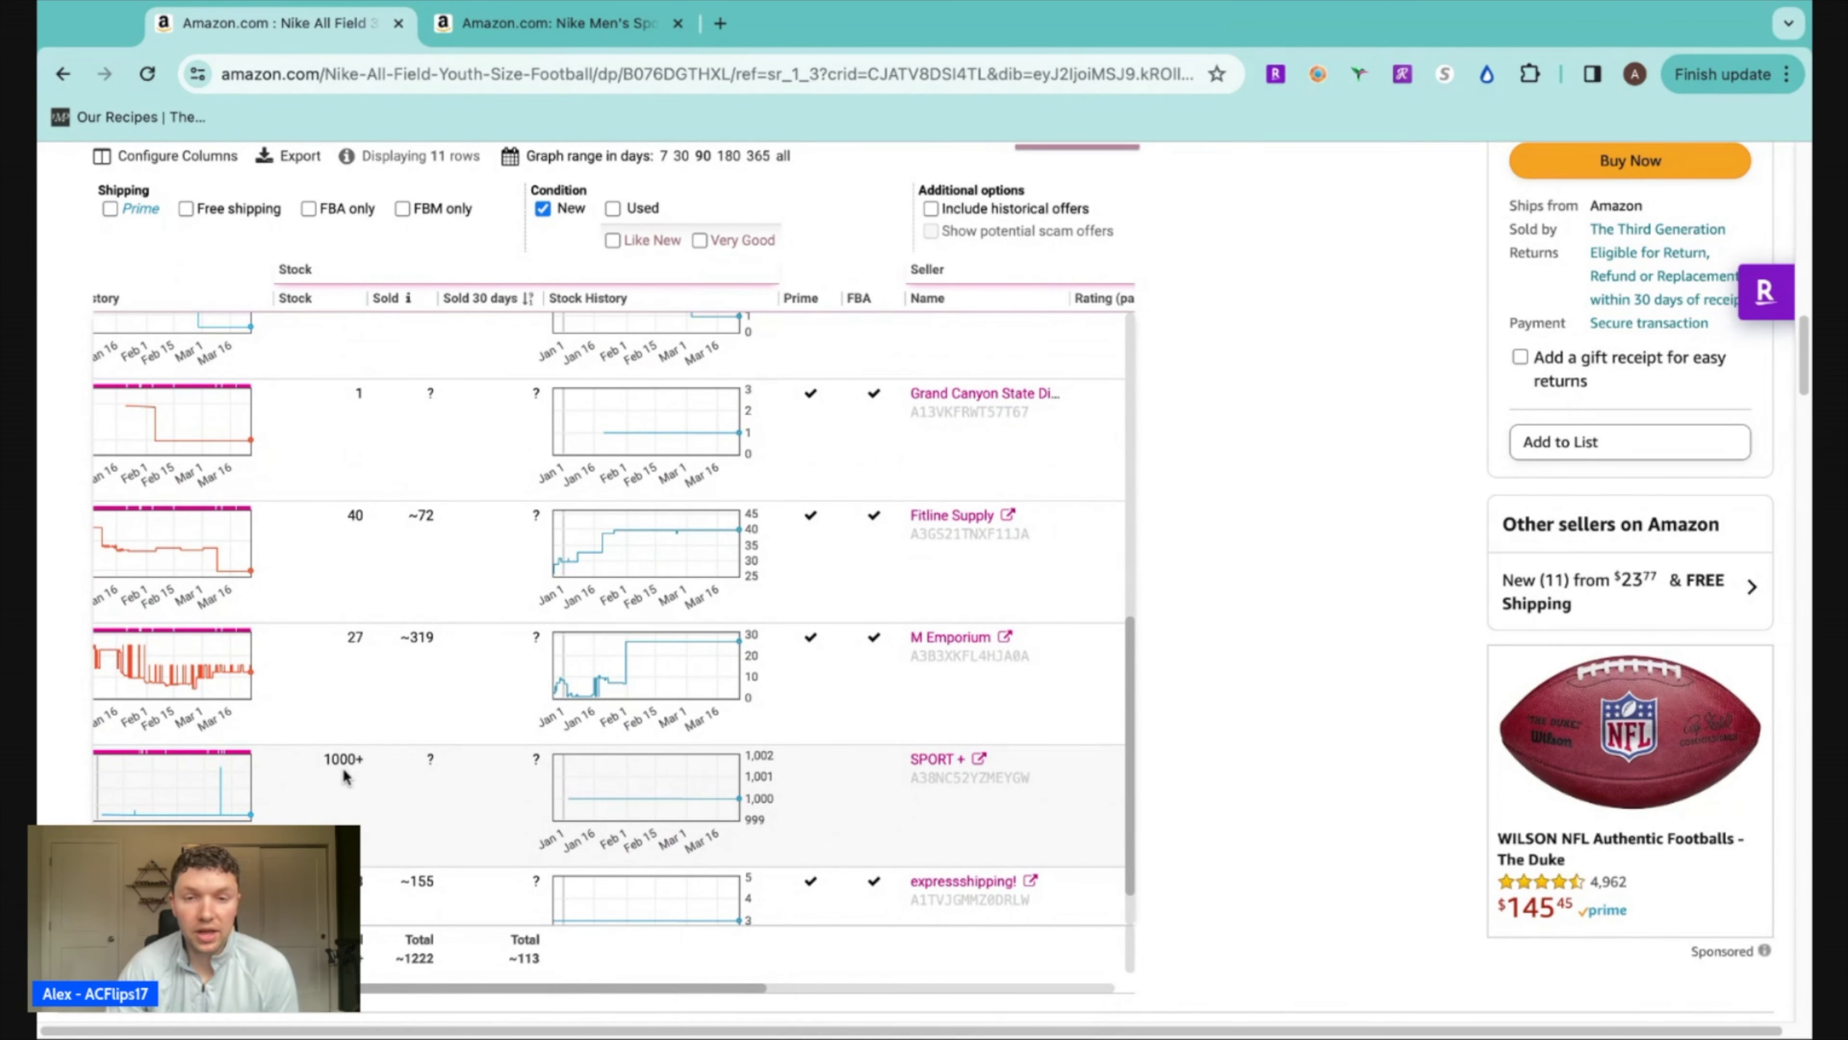
click(918, 759)
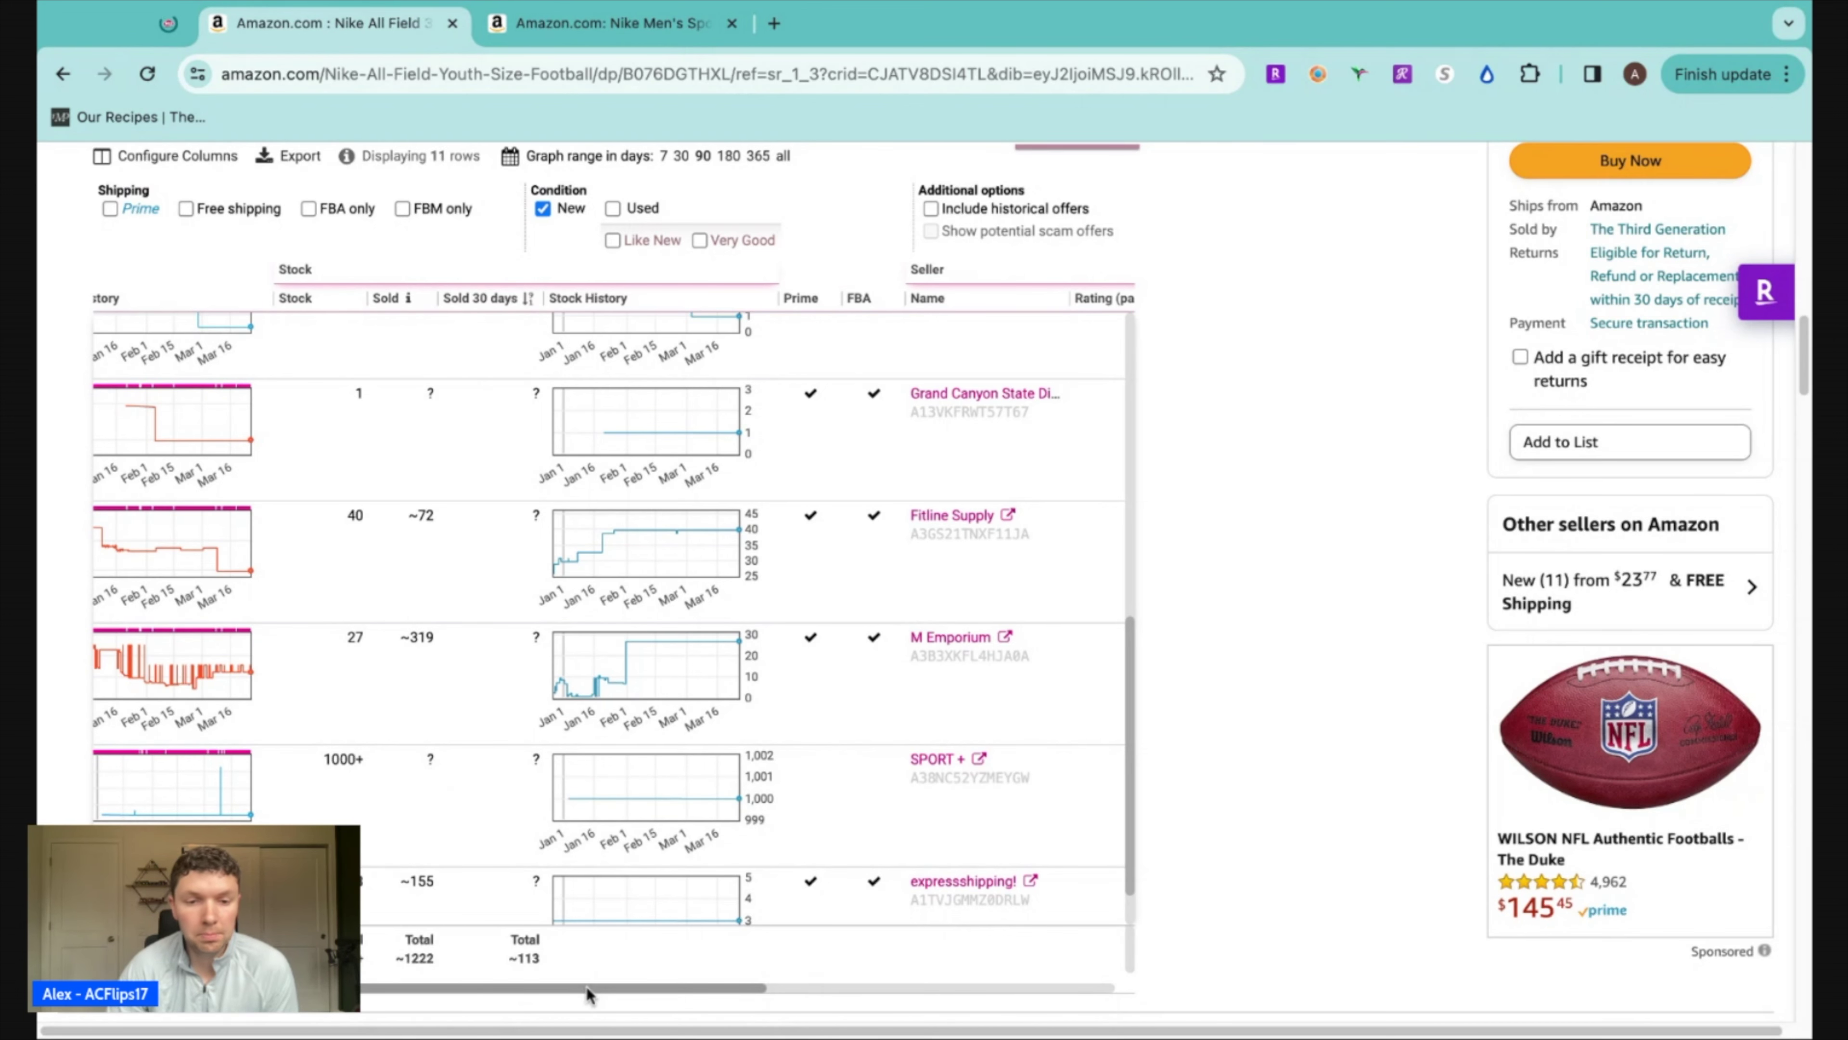
Examine the sellers' past-12-month ratings and lifetime review counts alongside their stock and price histories
scroll(586, 986, right, 2)
scroll(586, 986, right, 3)
scroll(588, 954, up, 10)
scroll(588, 954, right, 5)
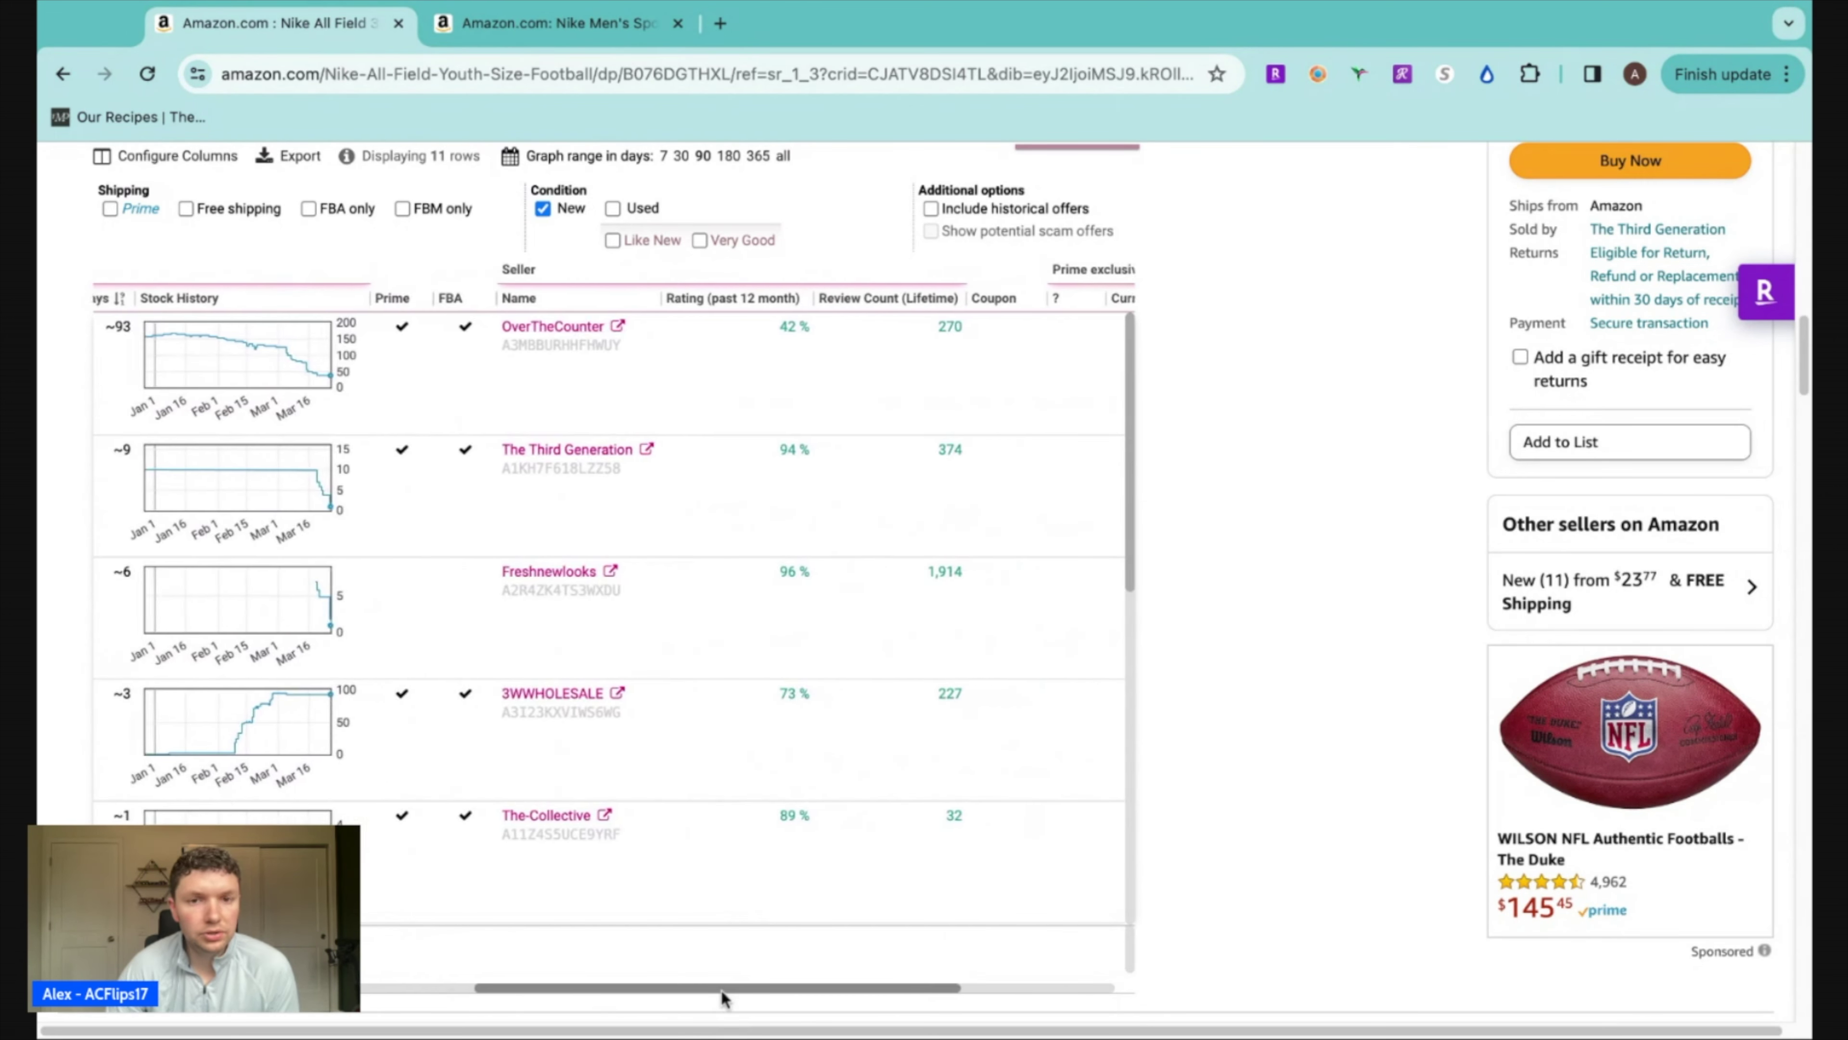
scroll(722, 990, right, 2)
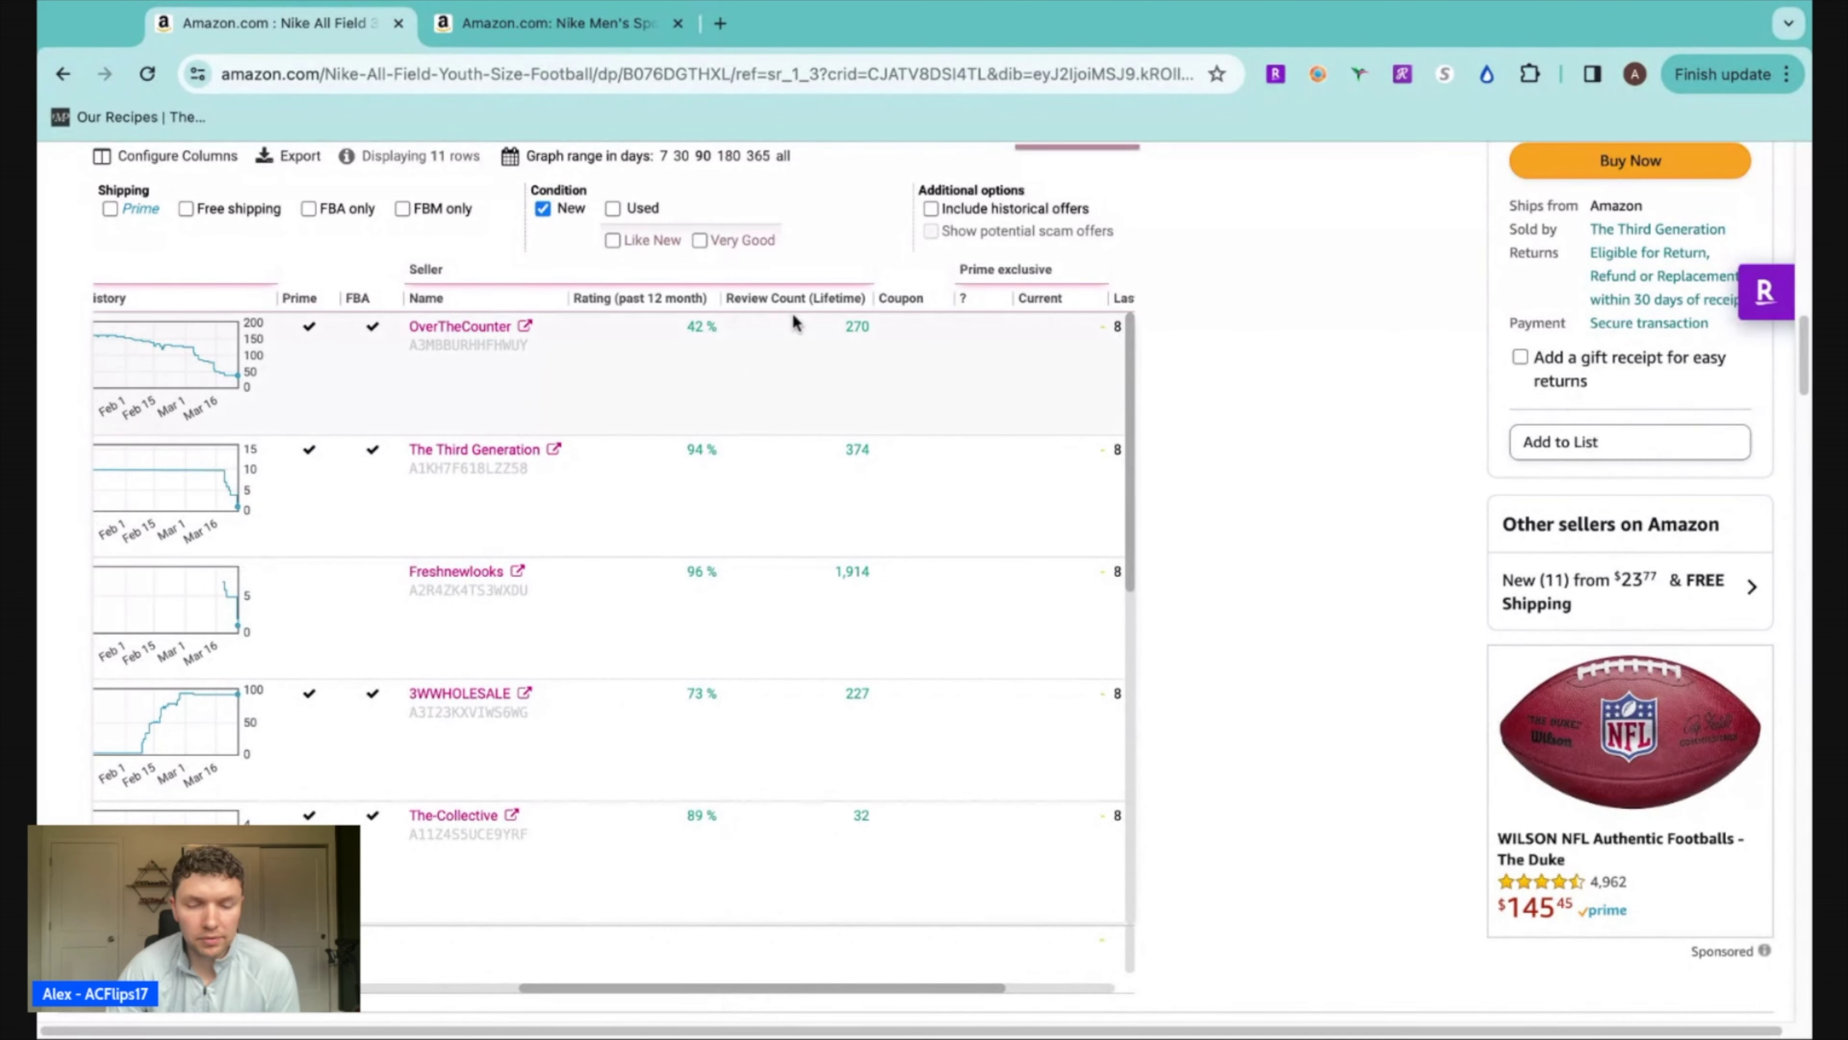
scroll(766, 987, left, 10)
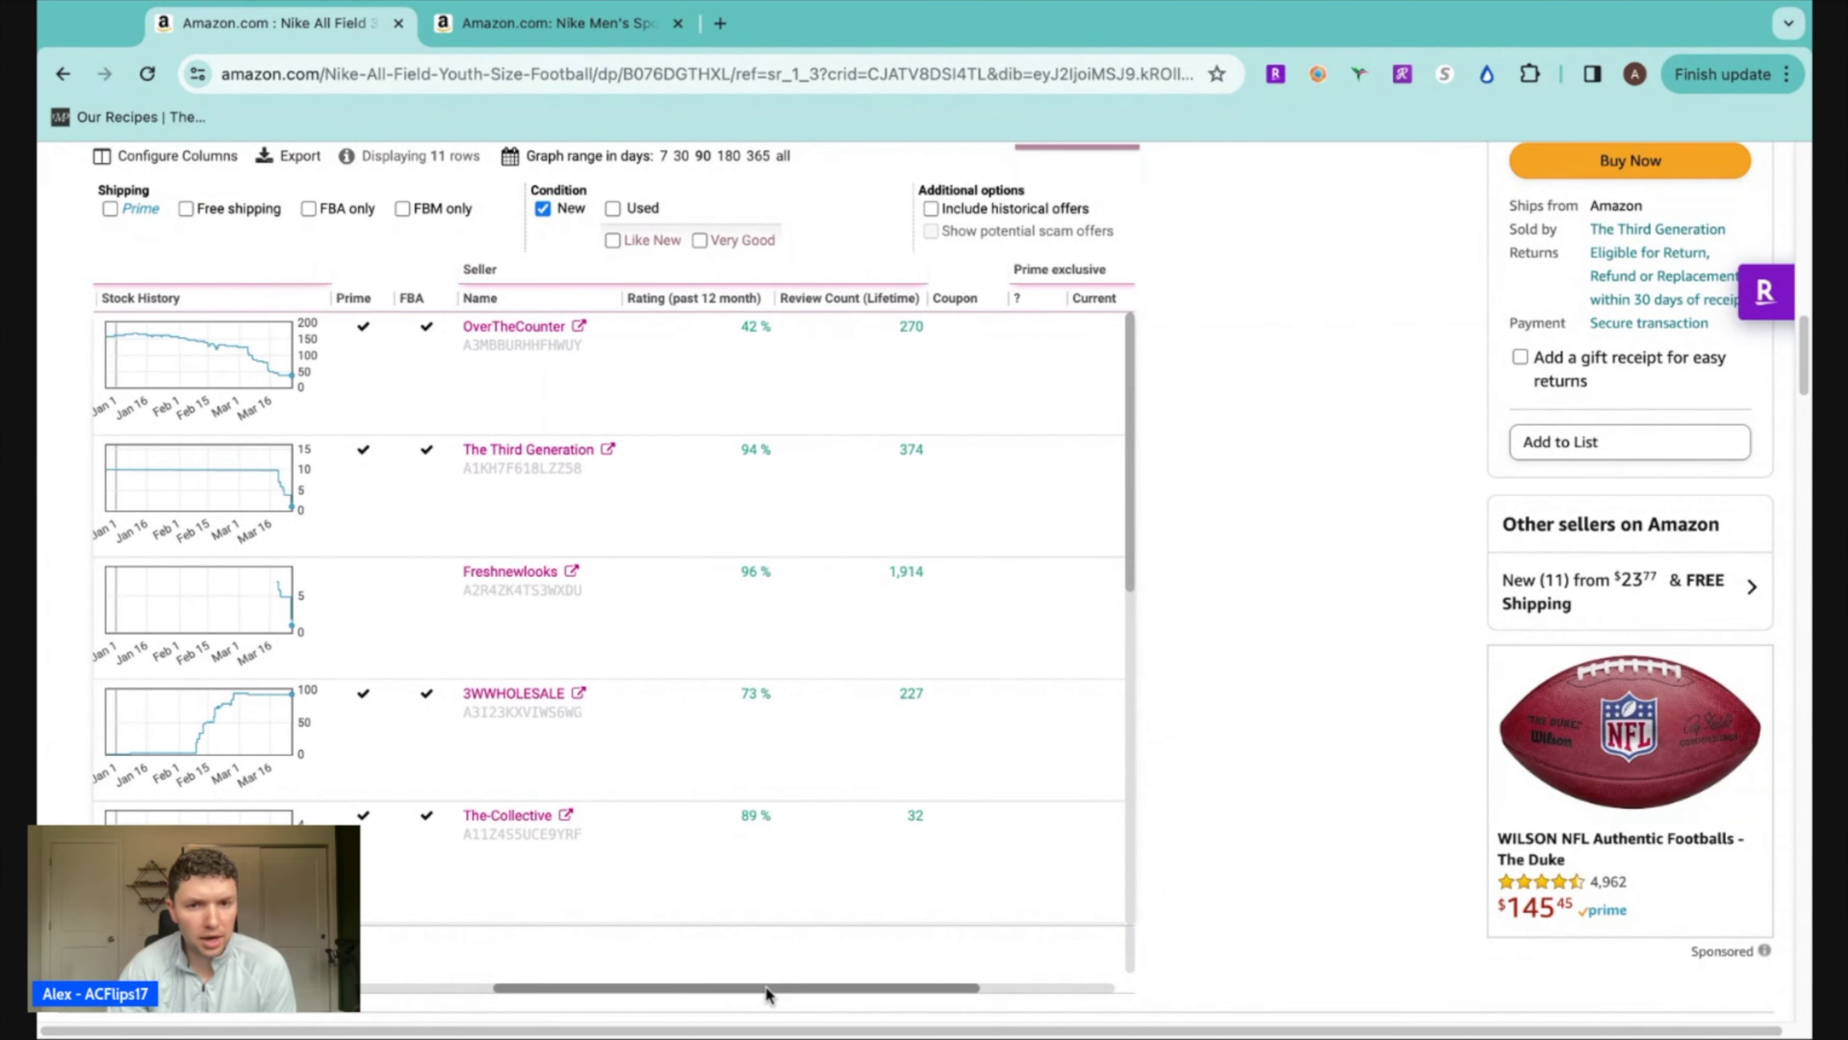
scroll(766, 987, left, 5)
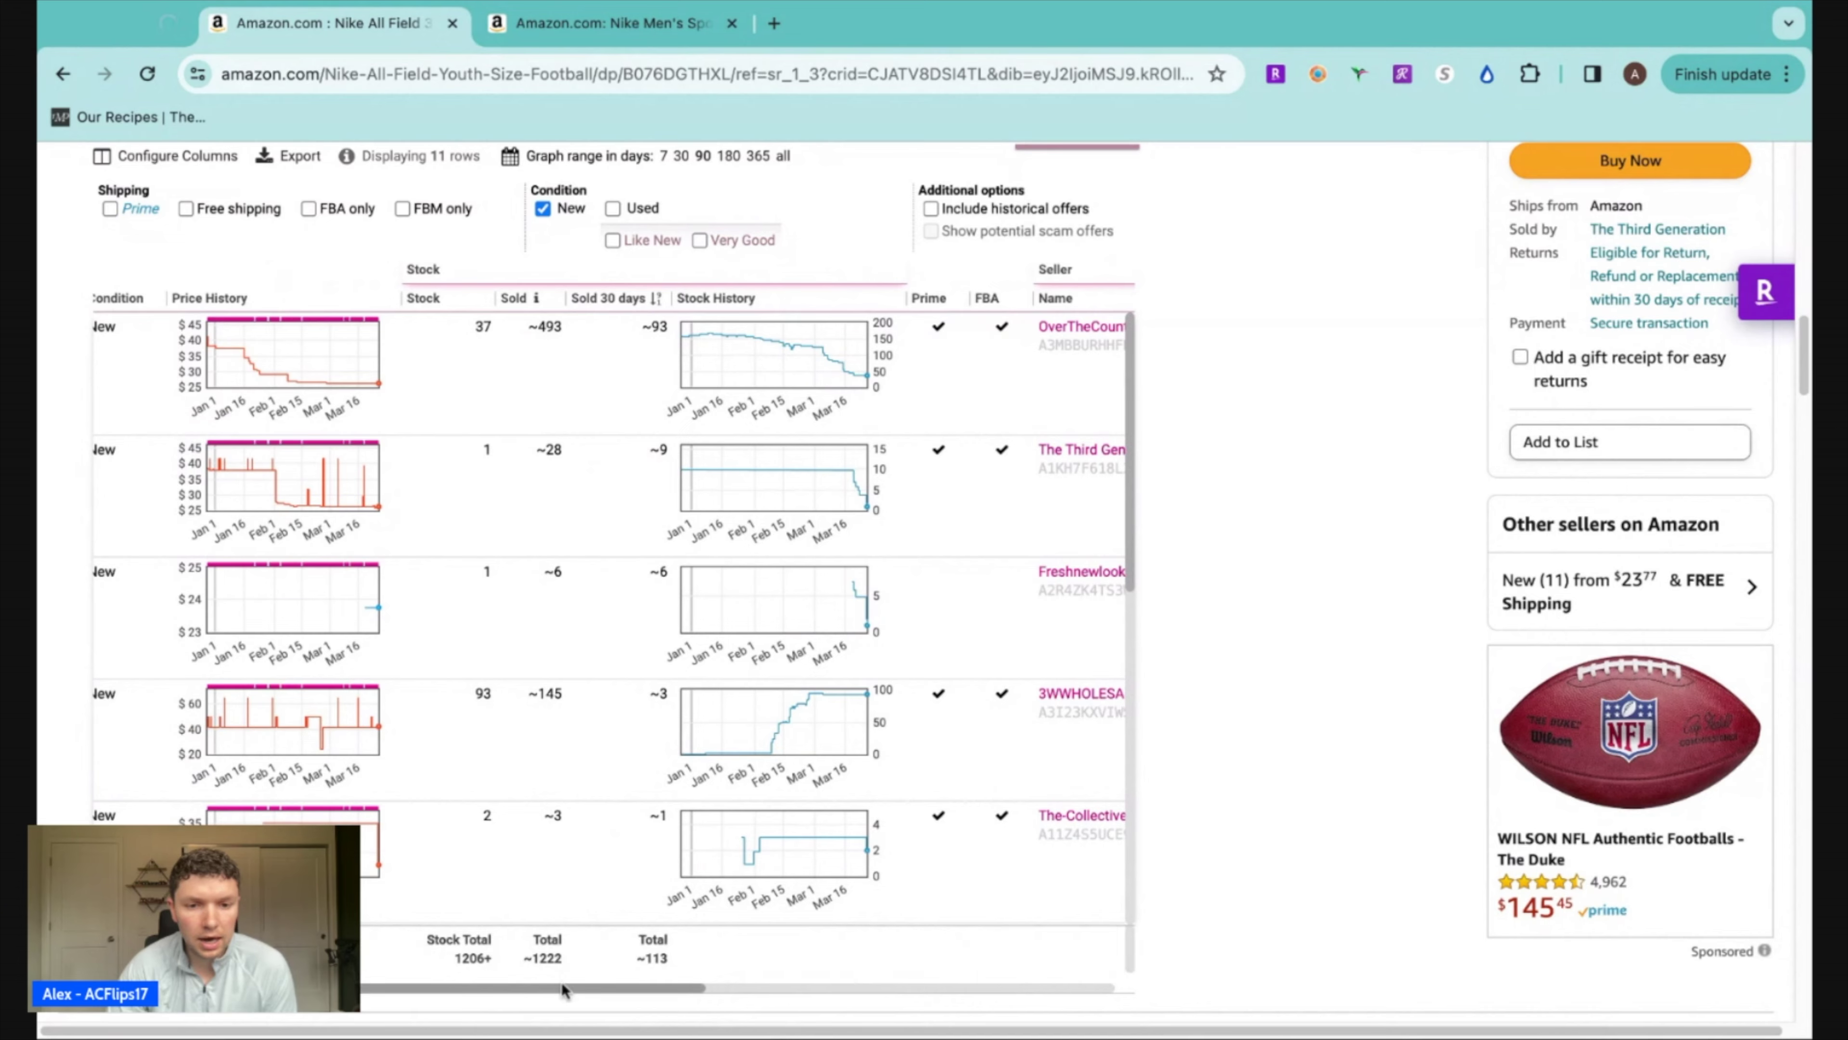
Examine the coupon, Prime exclusive, last seen and first seen details for each seller's offer
scroll(552, 988, right, 15)
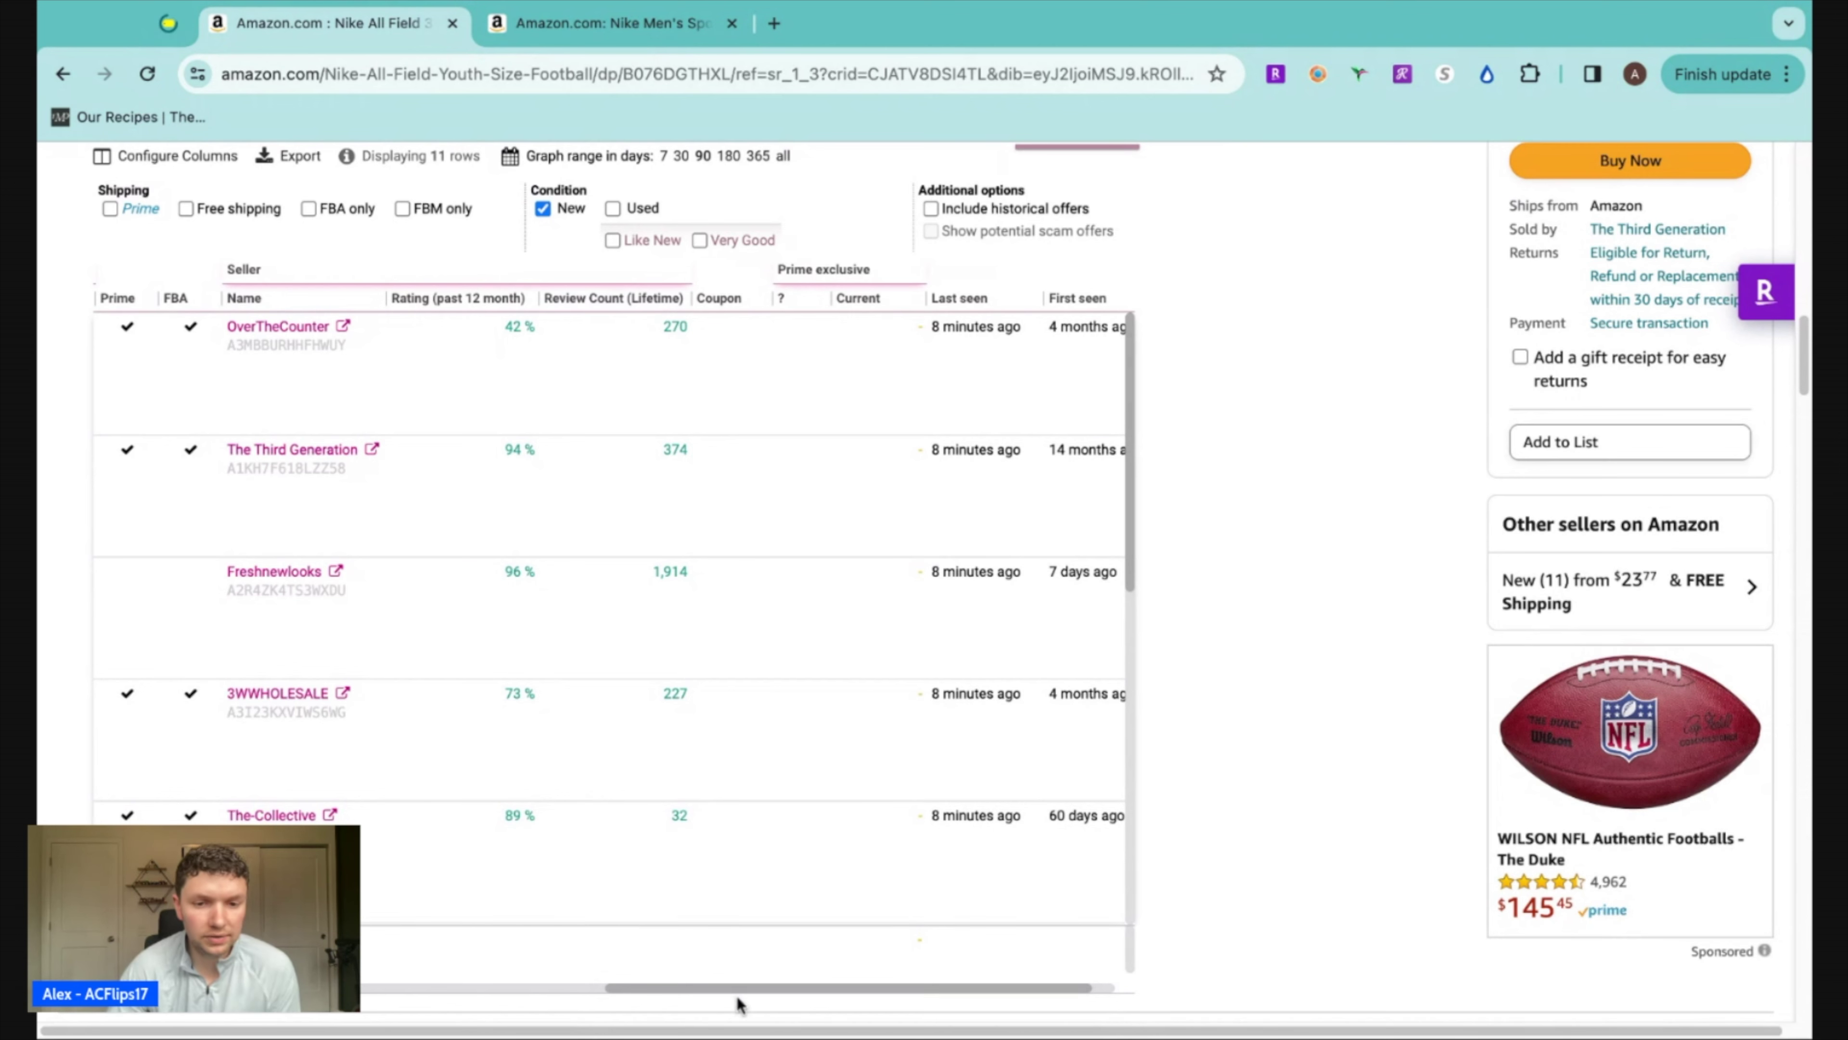
scroll(727, 988, left, 2)
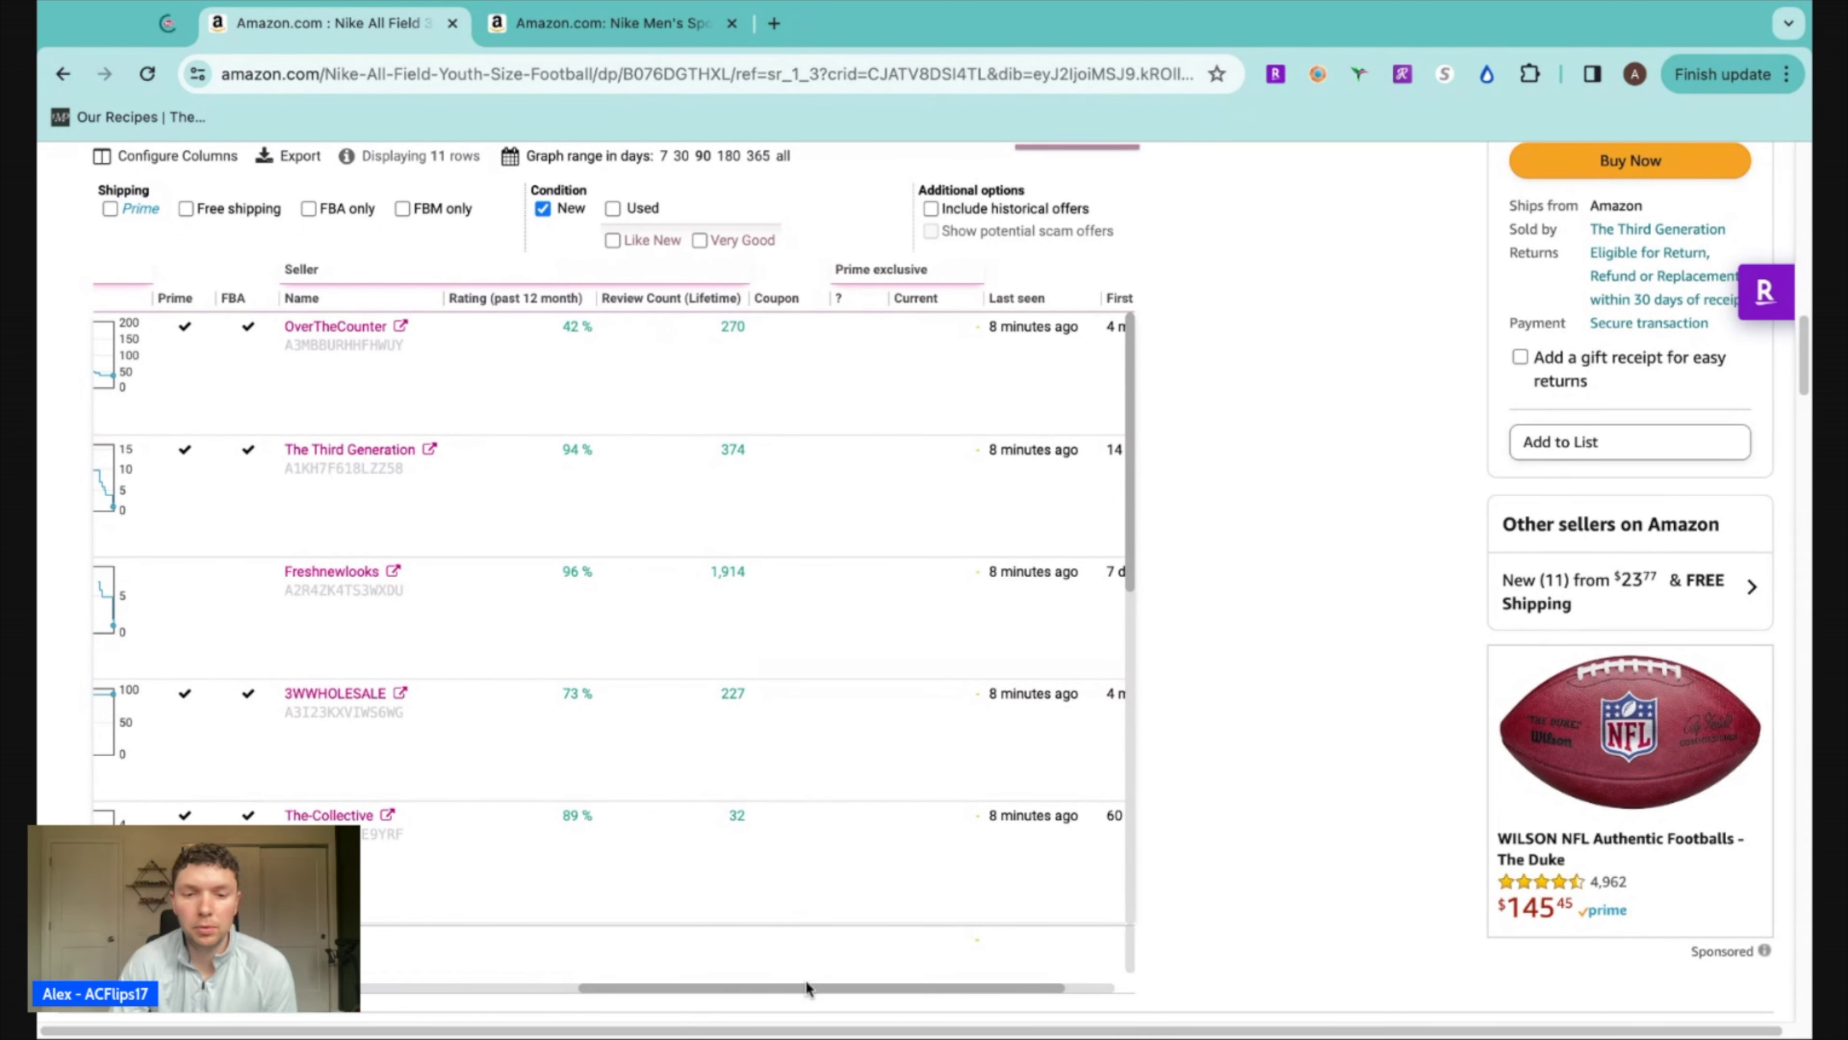
scroll(801, 987, left, 3)
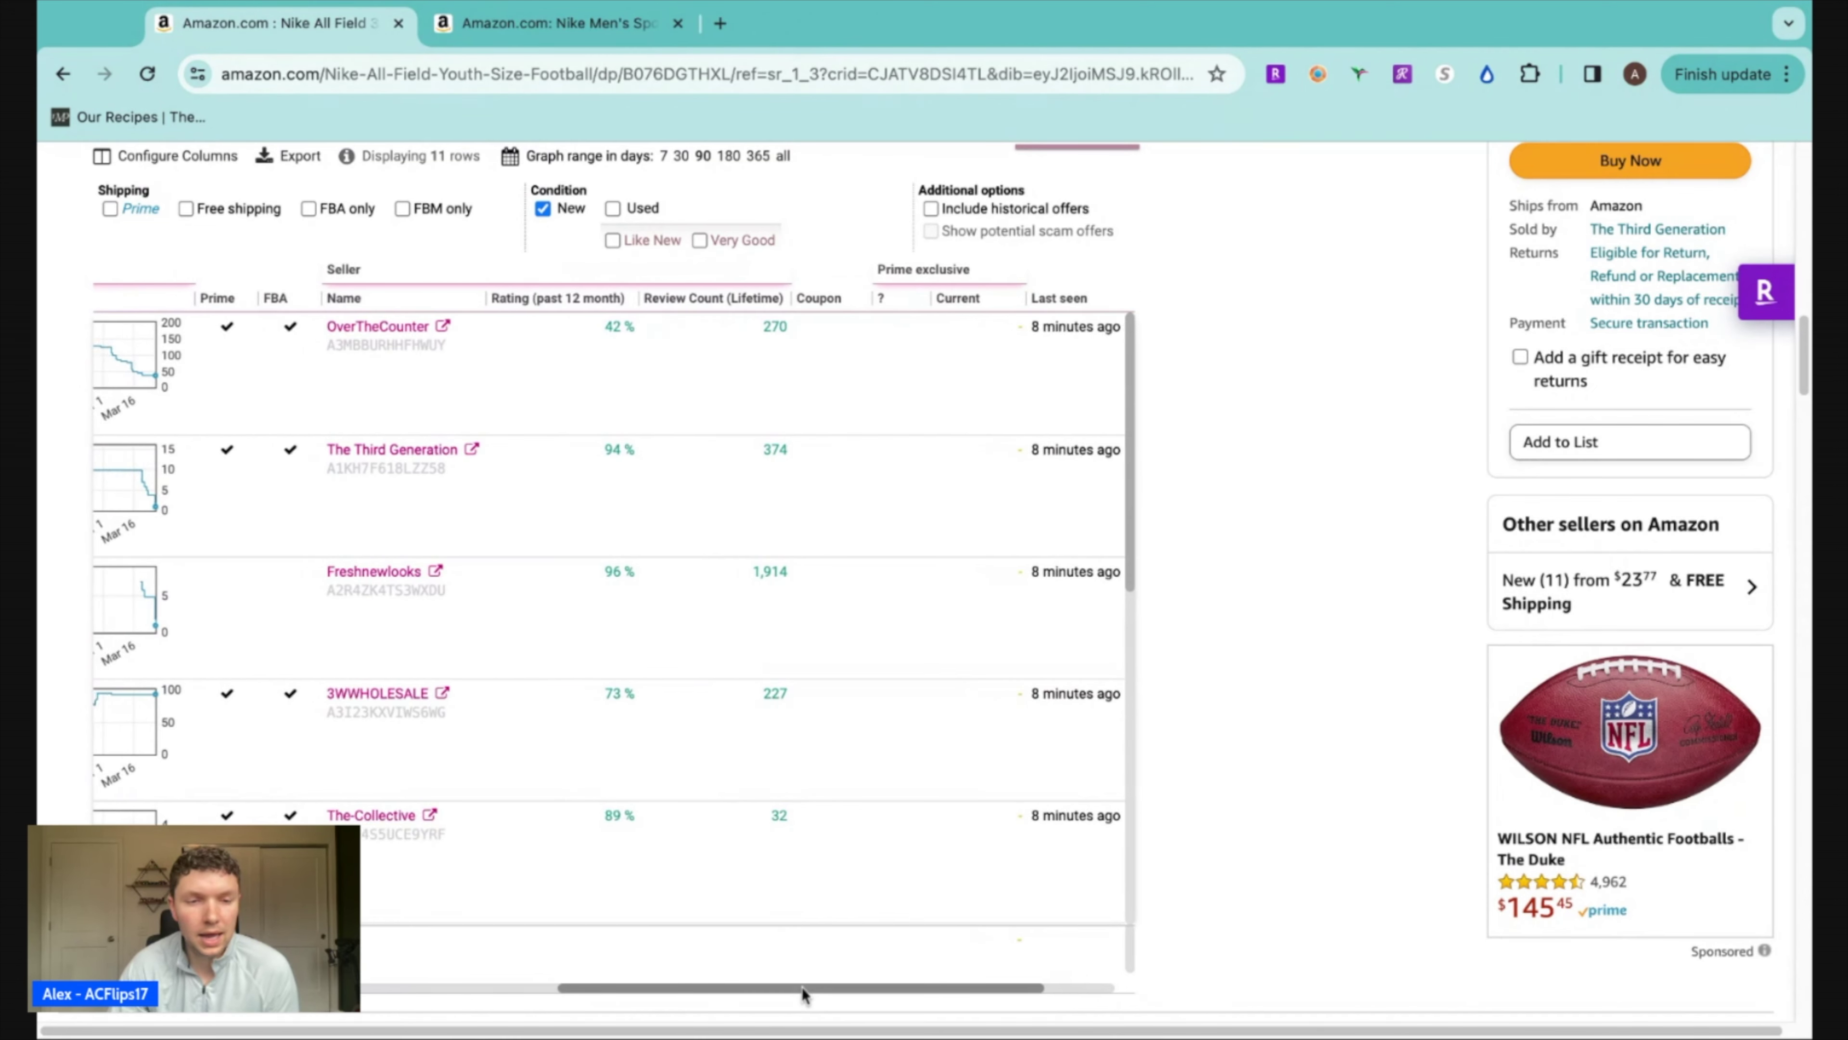
scroll(728, 986, left, 2)
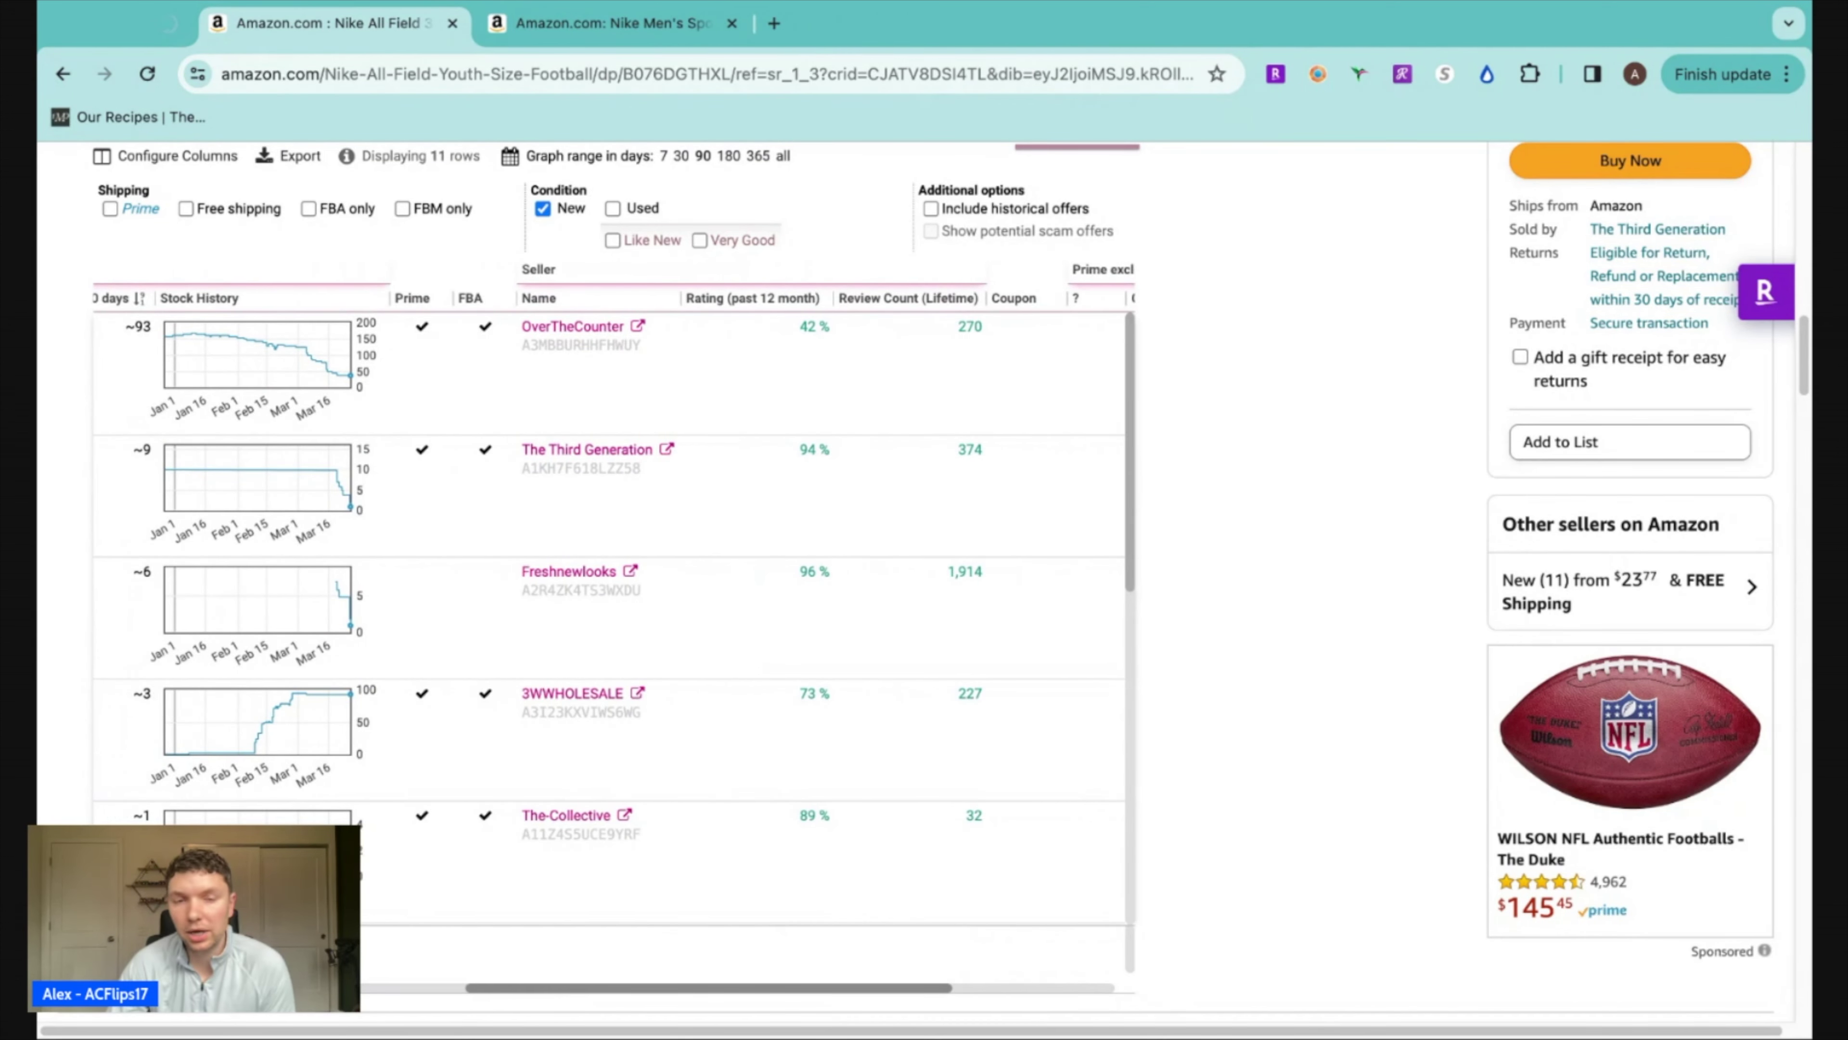
scroll(611, 619, right, 2)
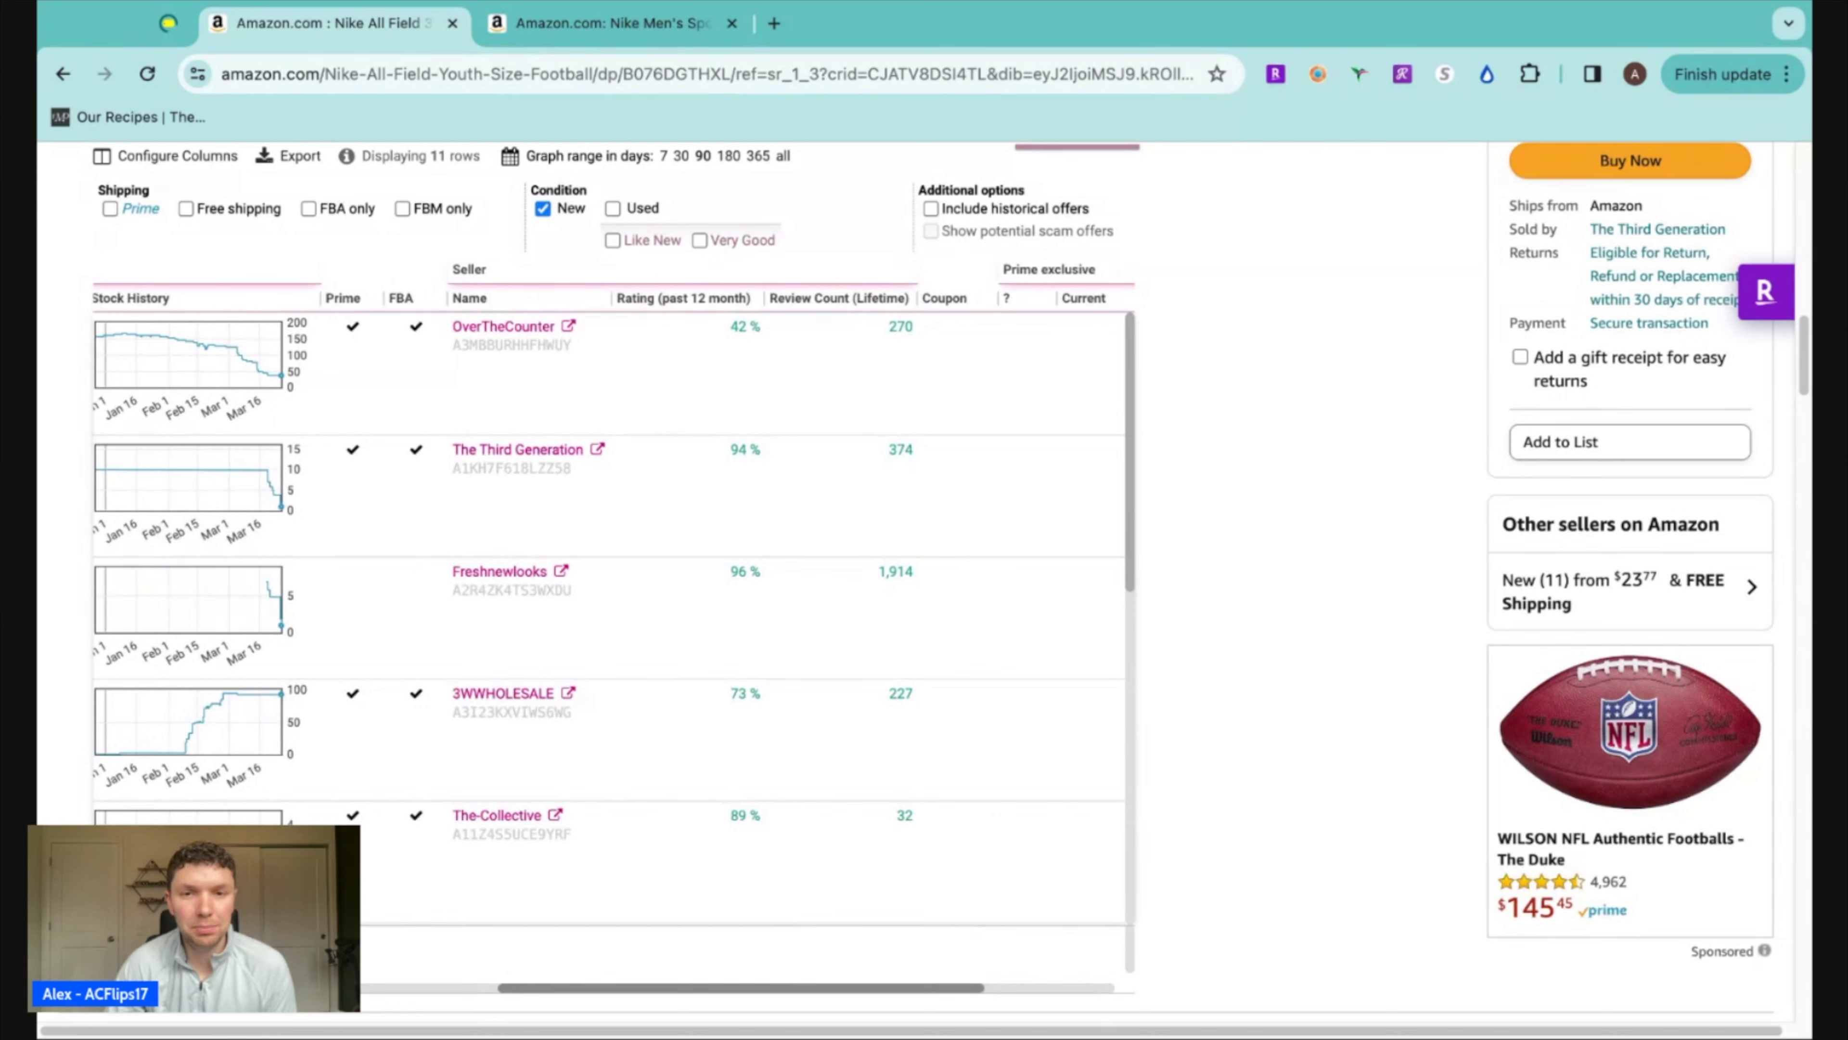
scroll(794, 313, right, 2)
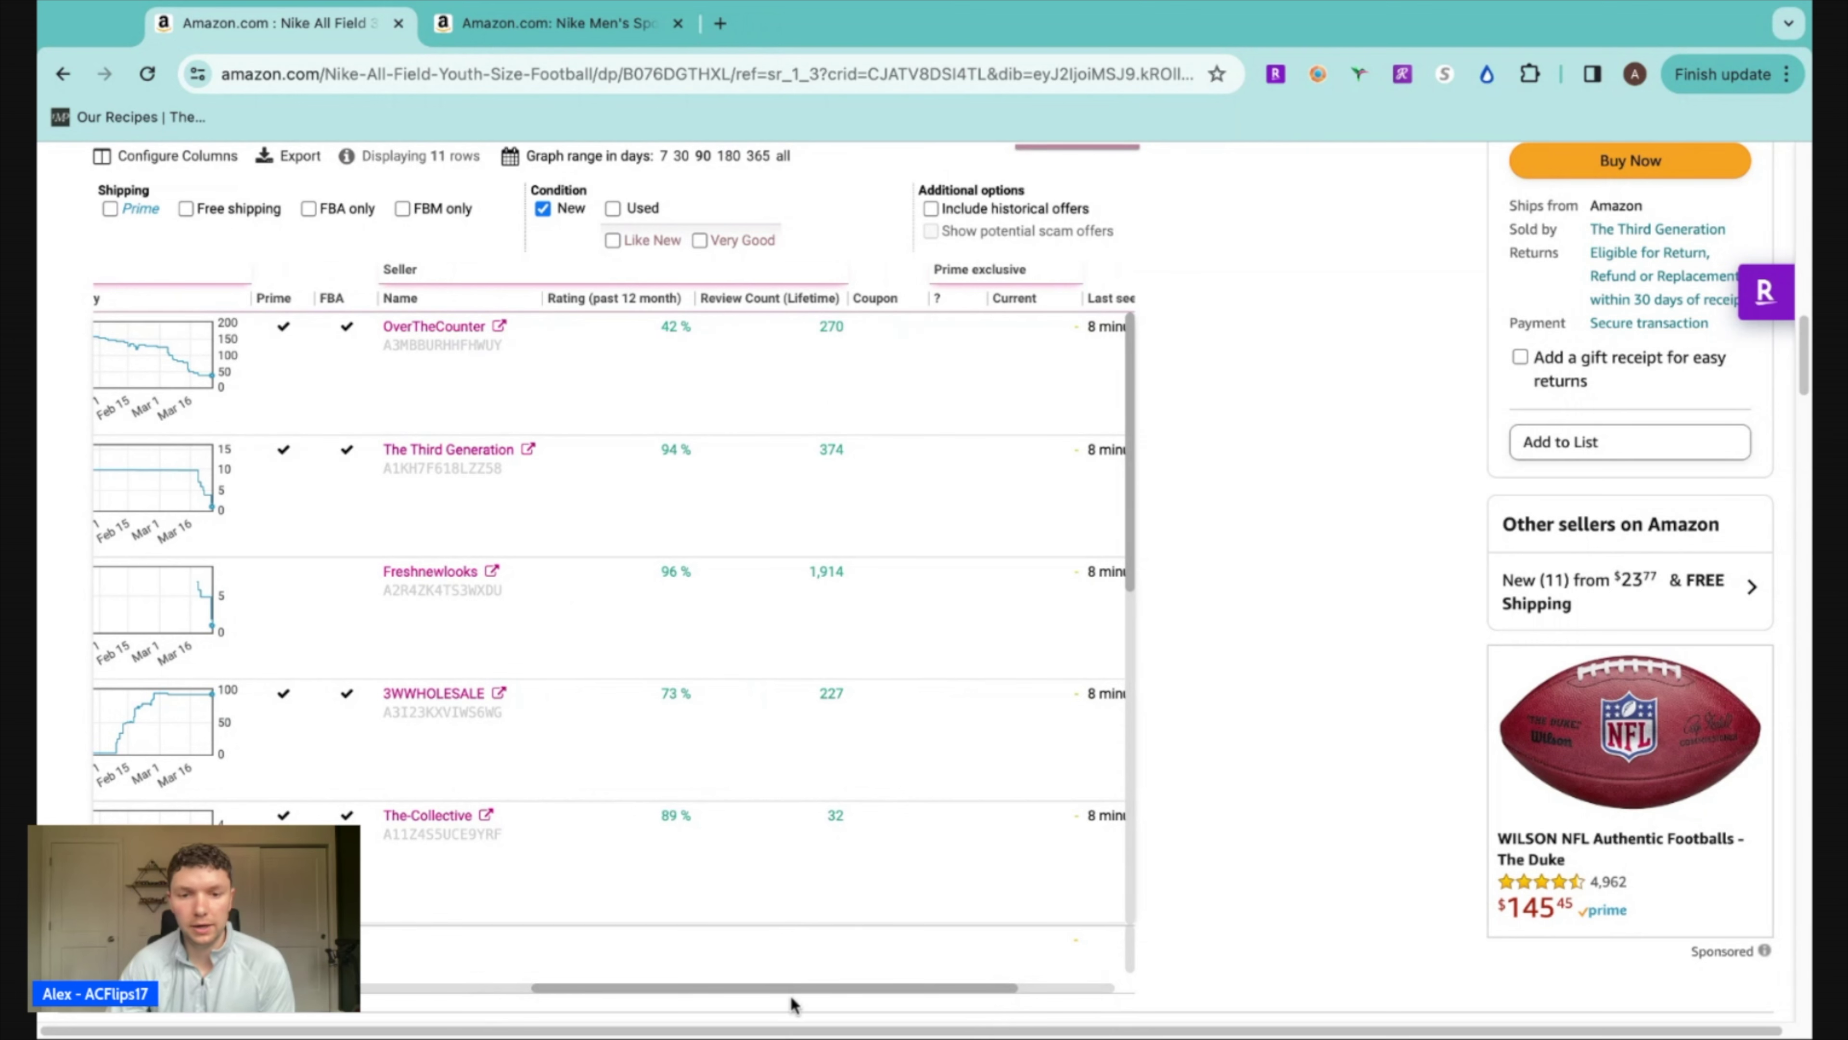
drag(792, 988, 889, 988)
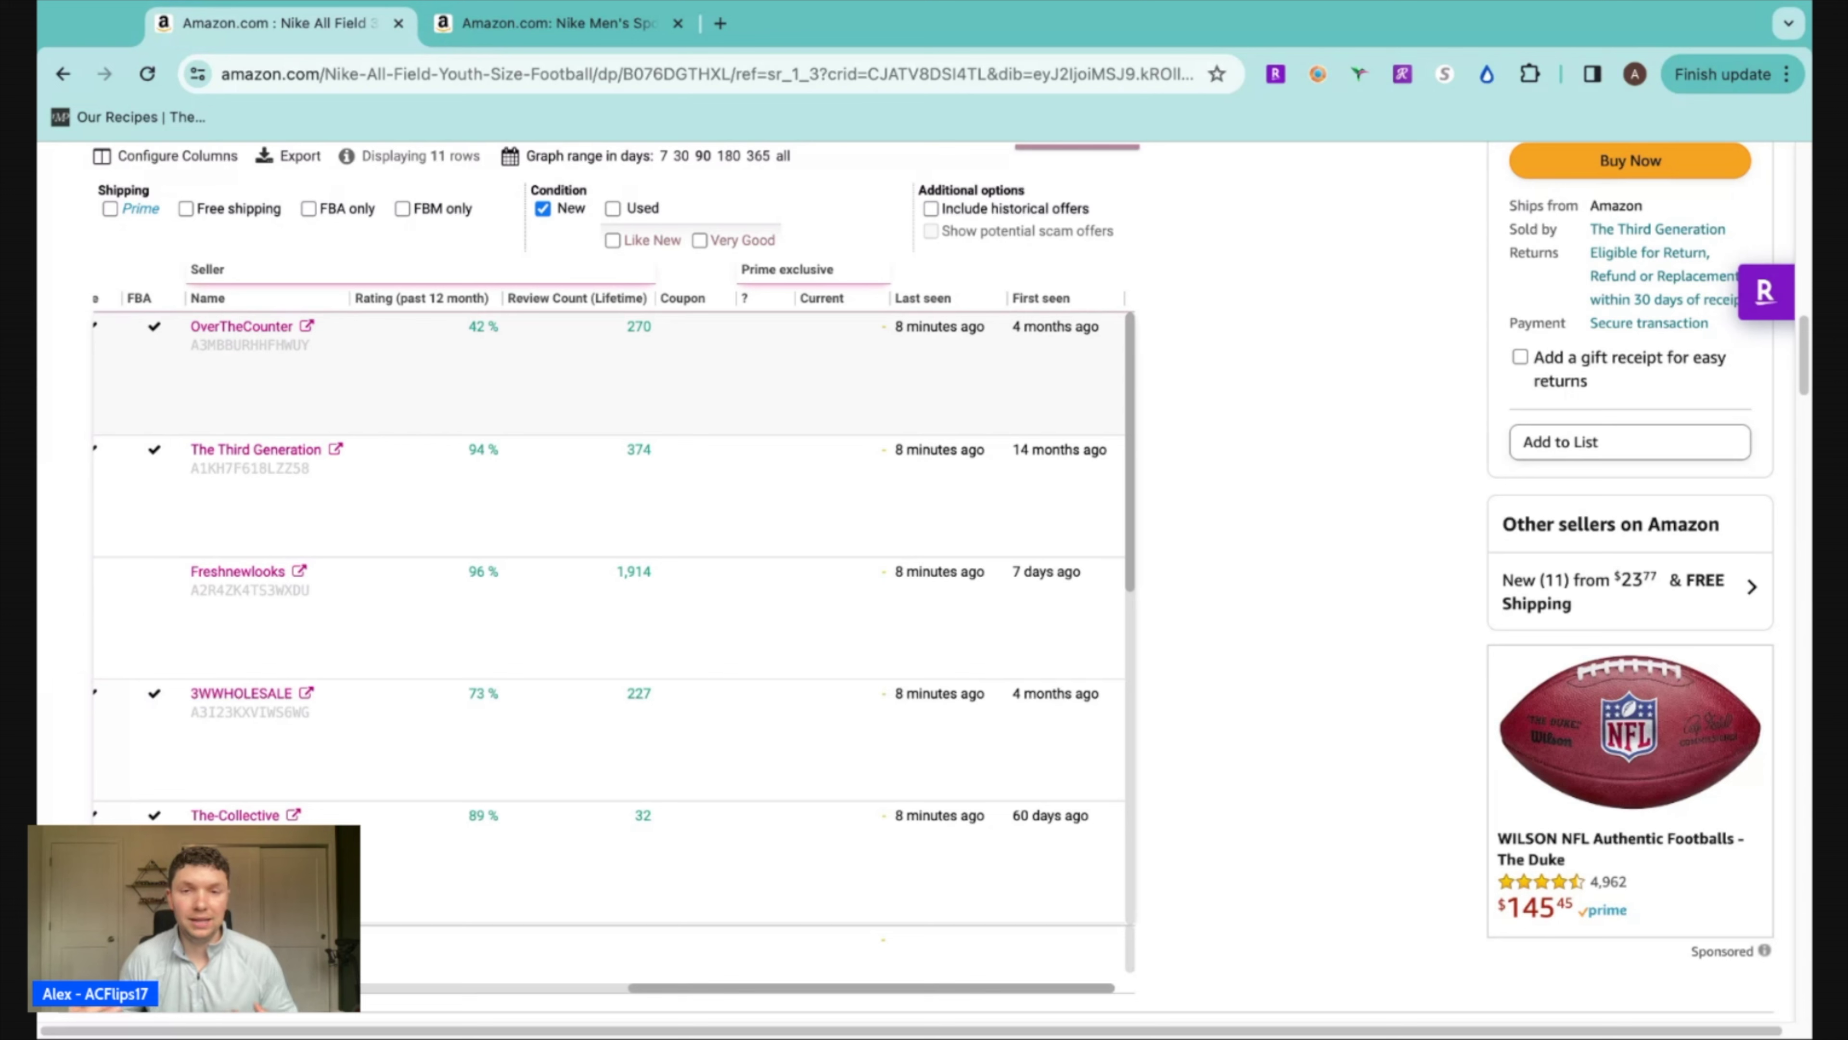
scroll(728, 582, left, 10)
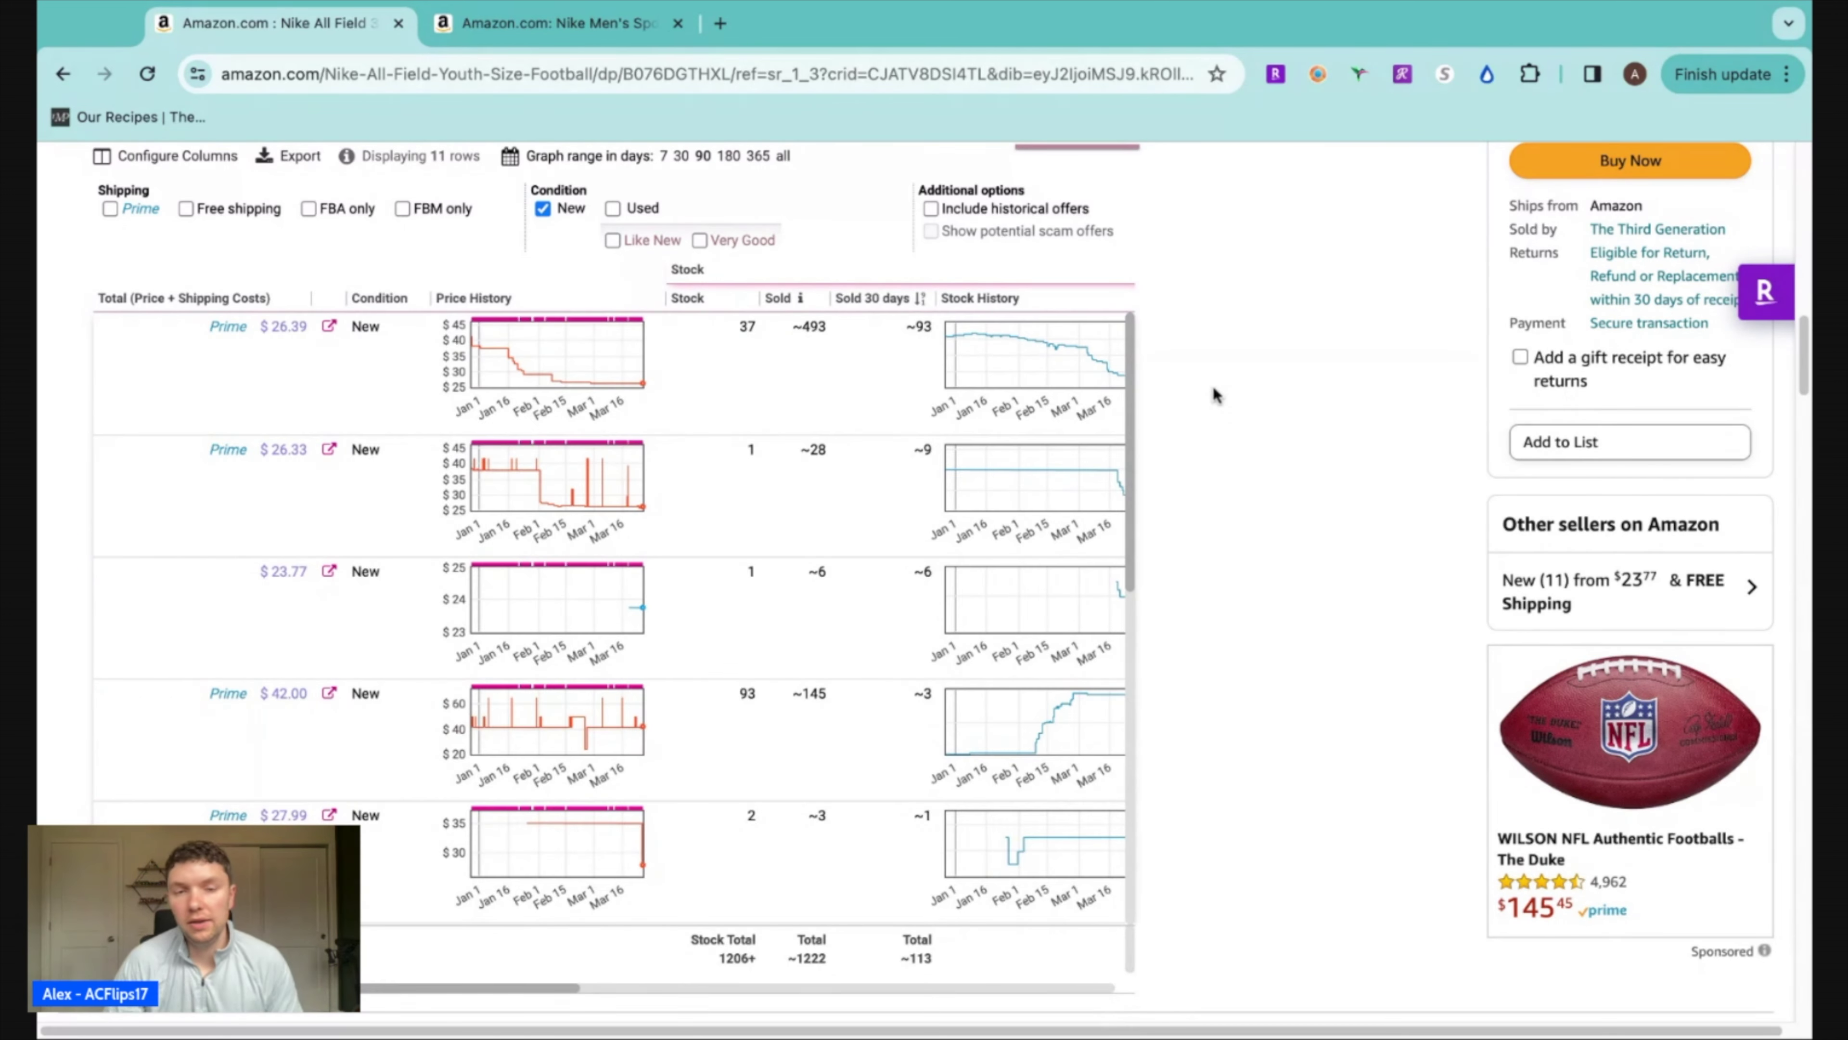
Include historical offers in the offers table and compare their stock and 30-day sales with the current offers only
scroll(1288, 360, down, 1)
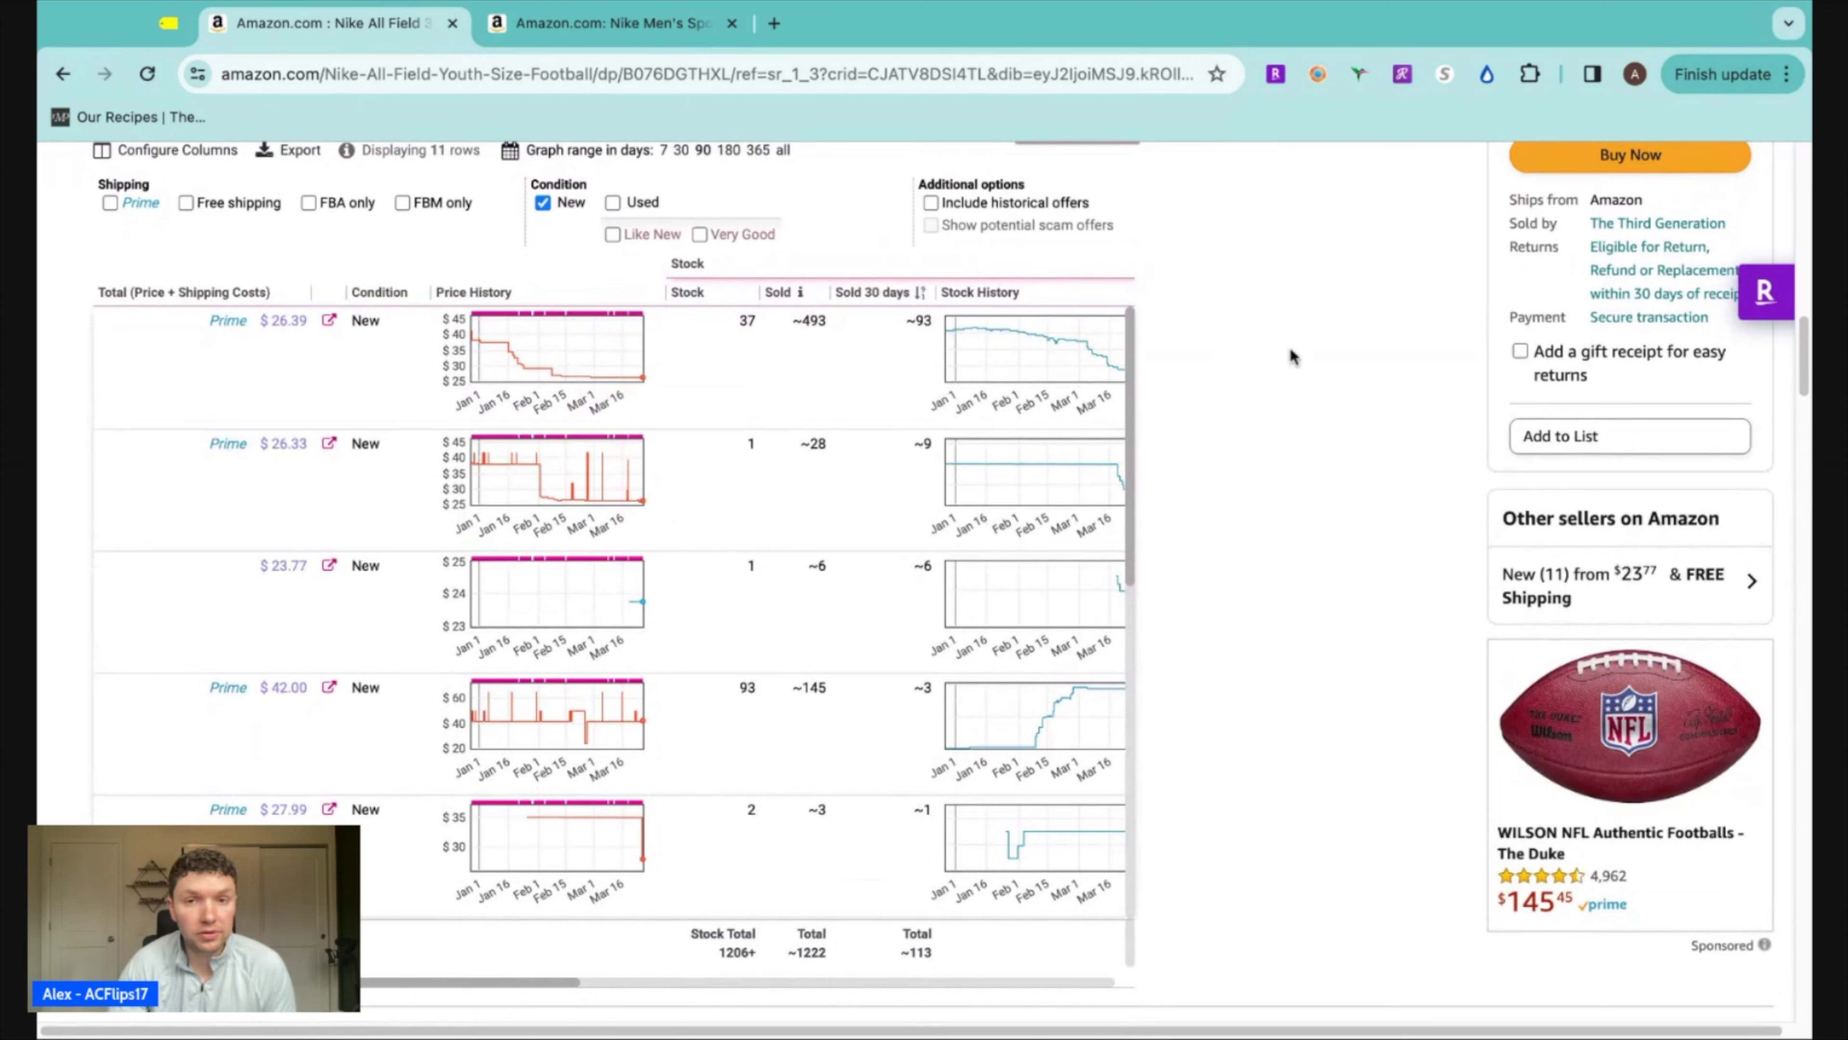
click(932, 204)
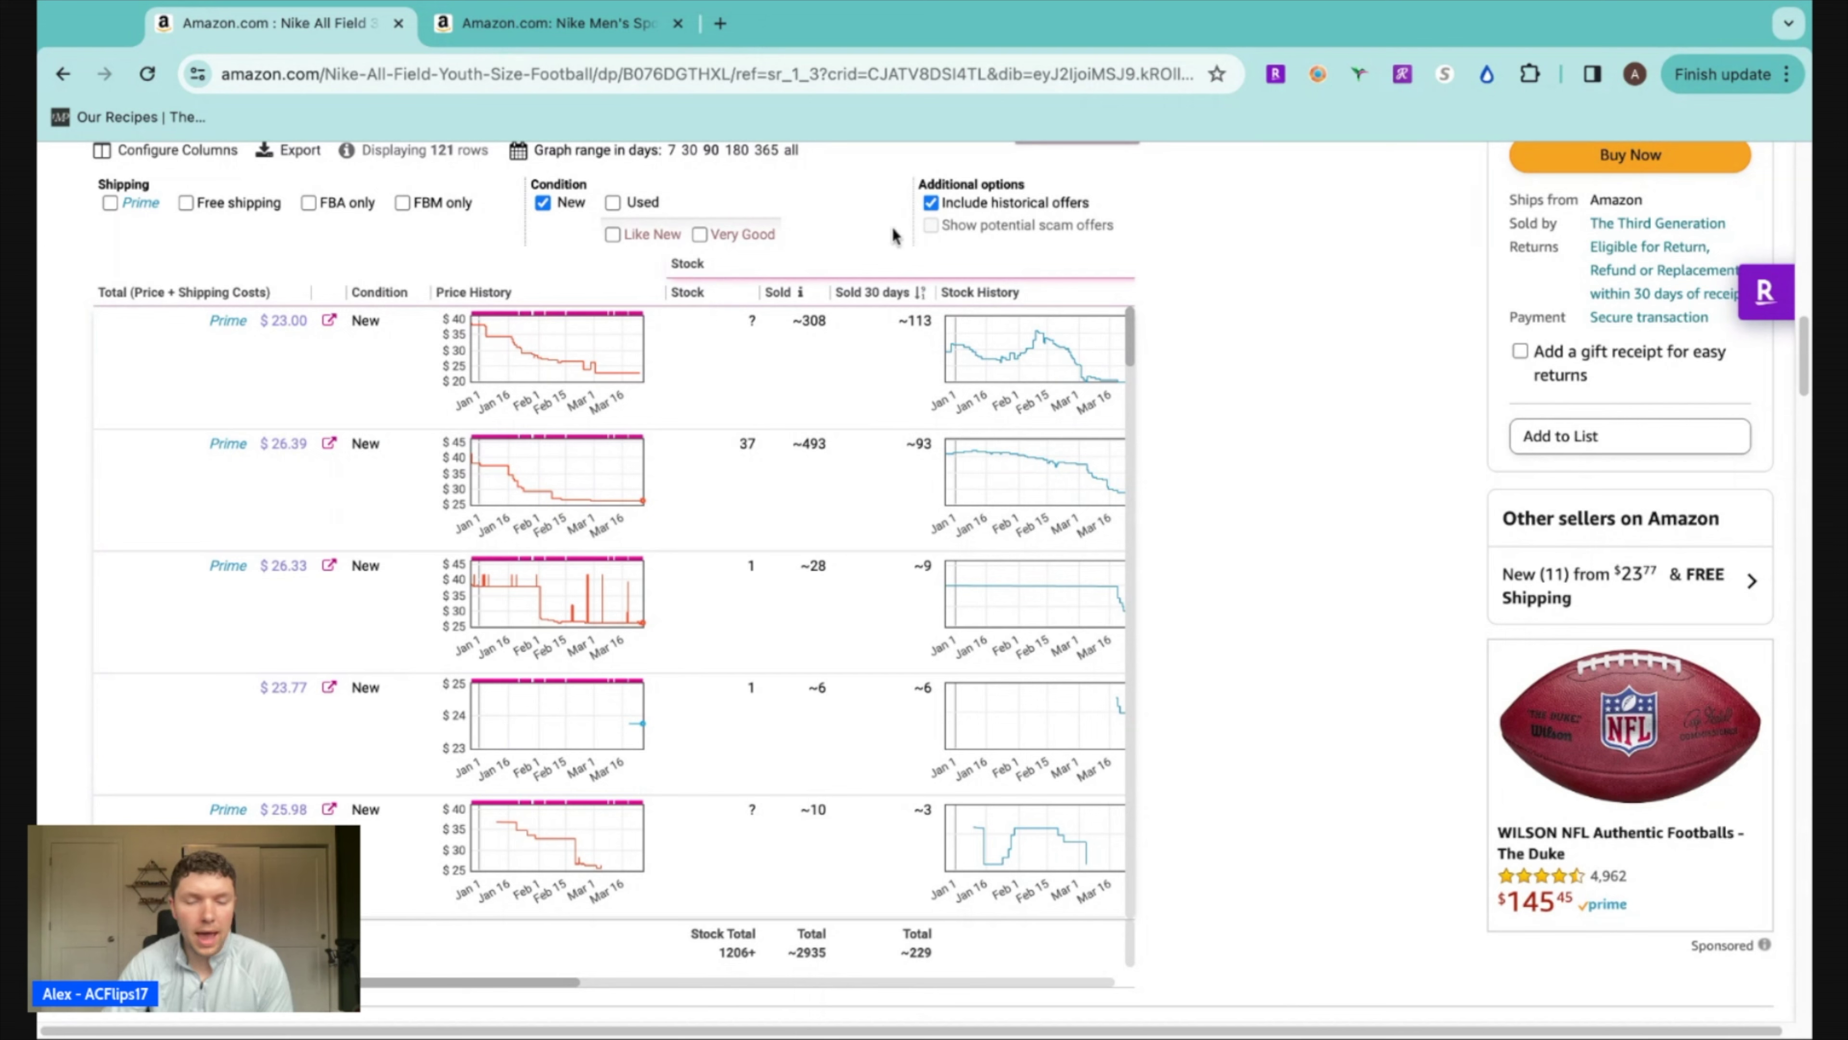
scroll(500, 979, right, 5)
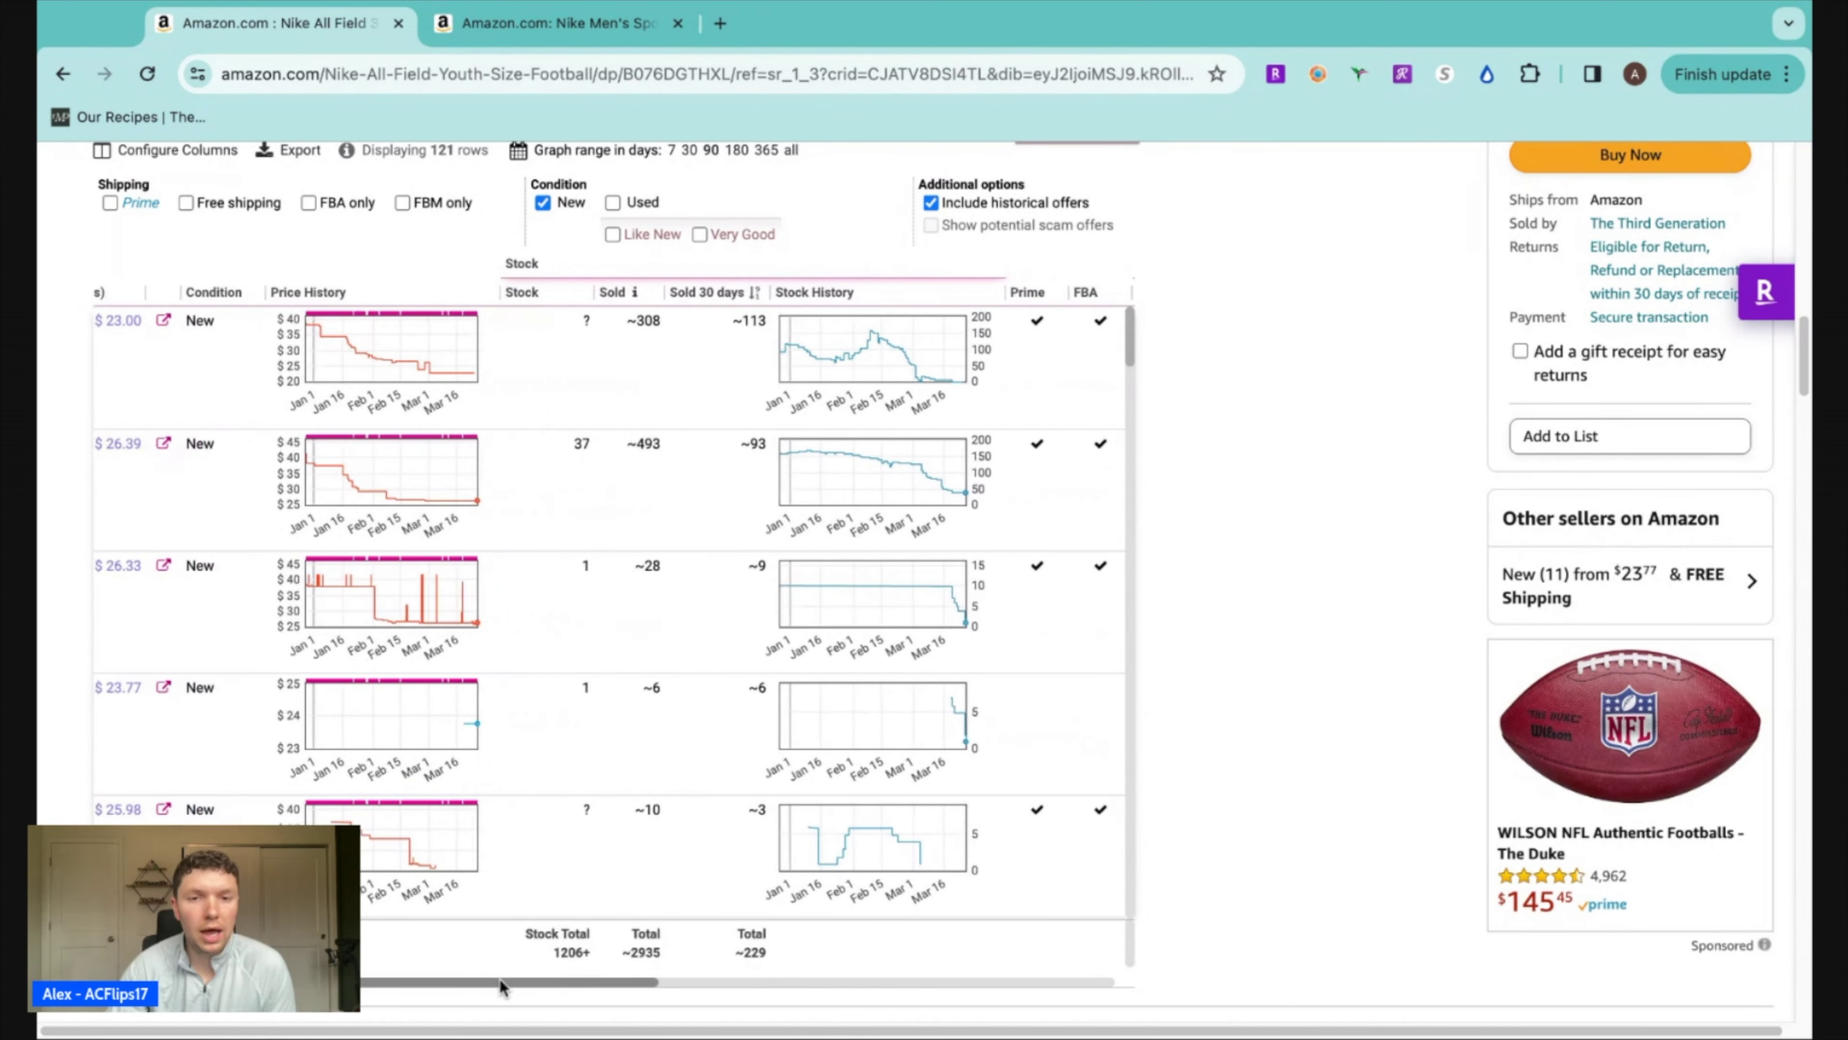
scroll(500, 979, left, 1)
scroll(500, 979, right, 1)
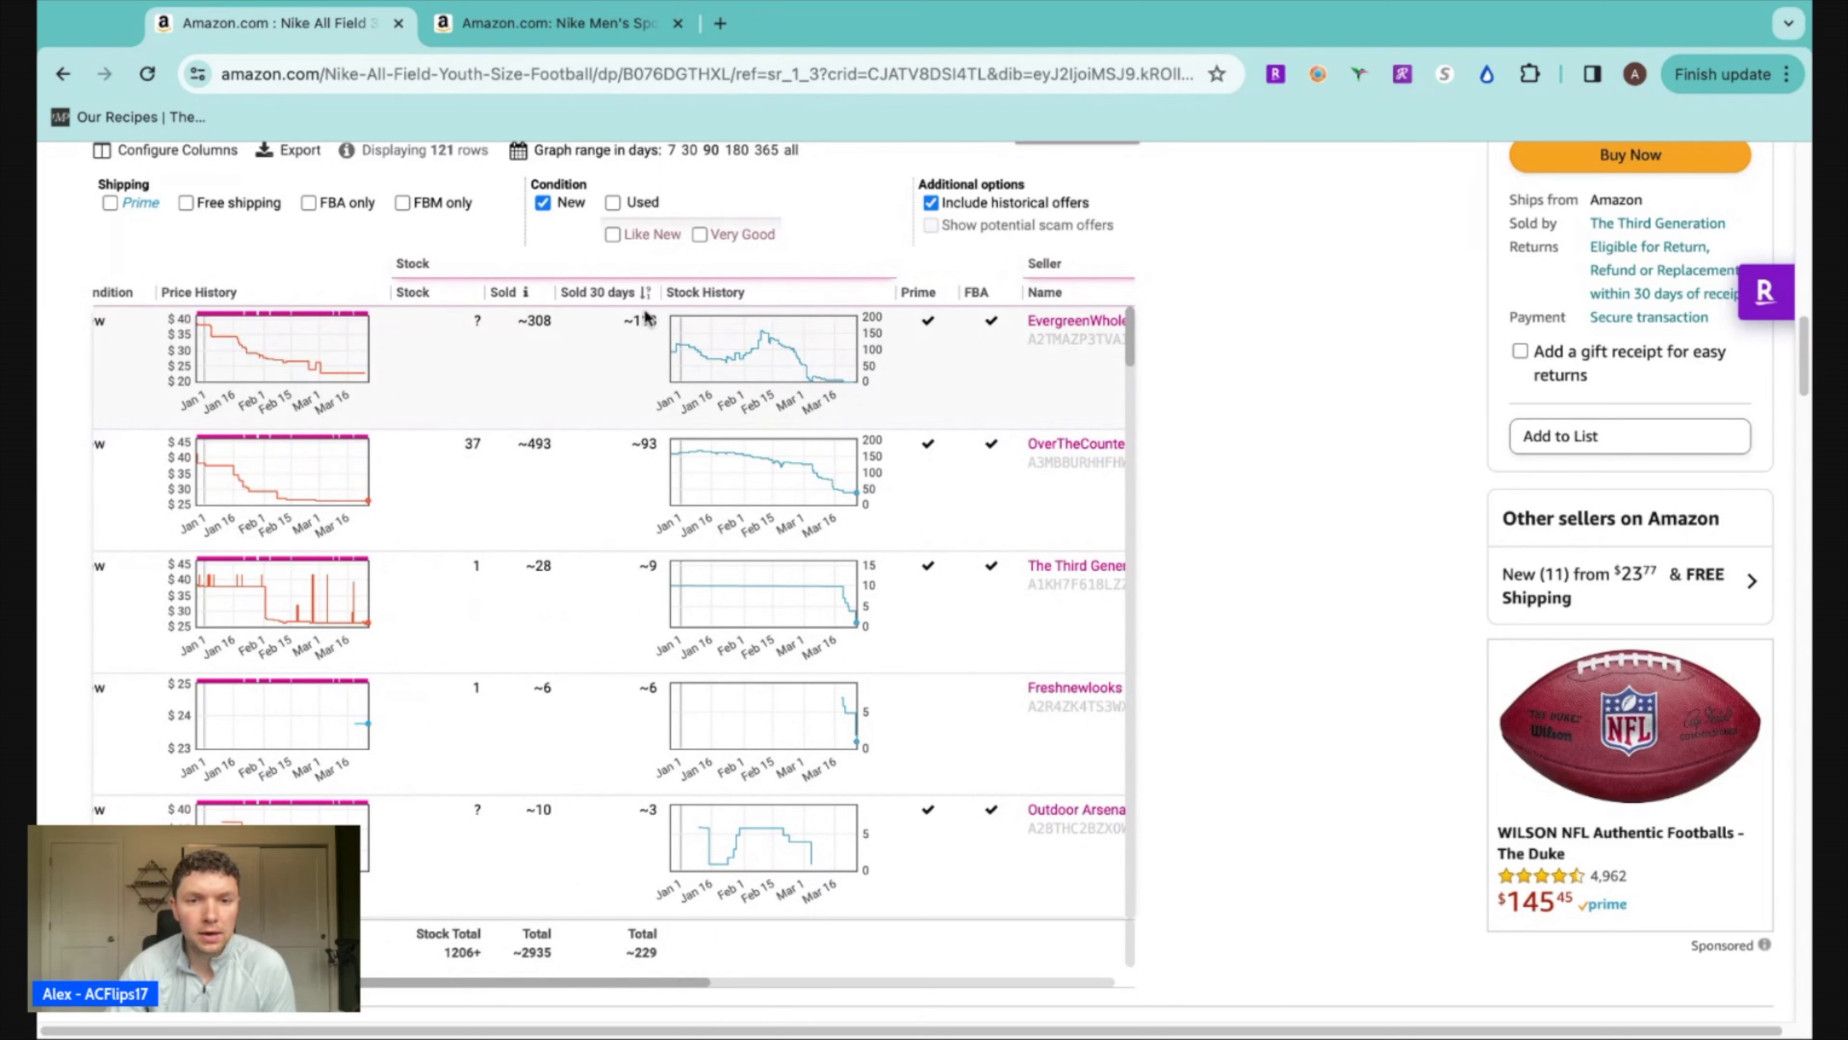
click(931, 203)
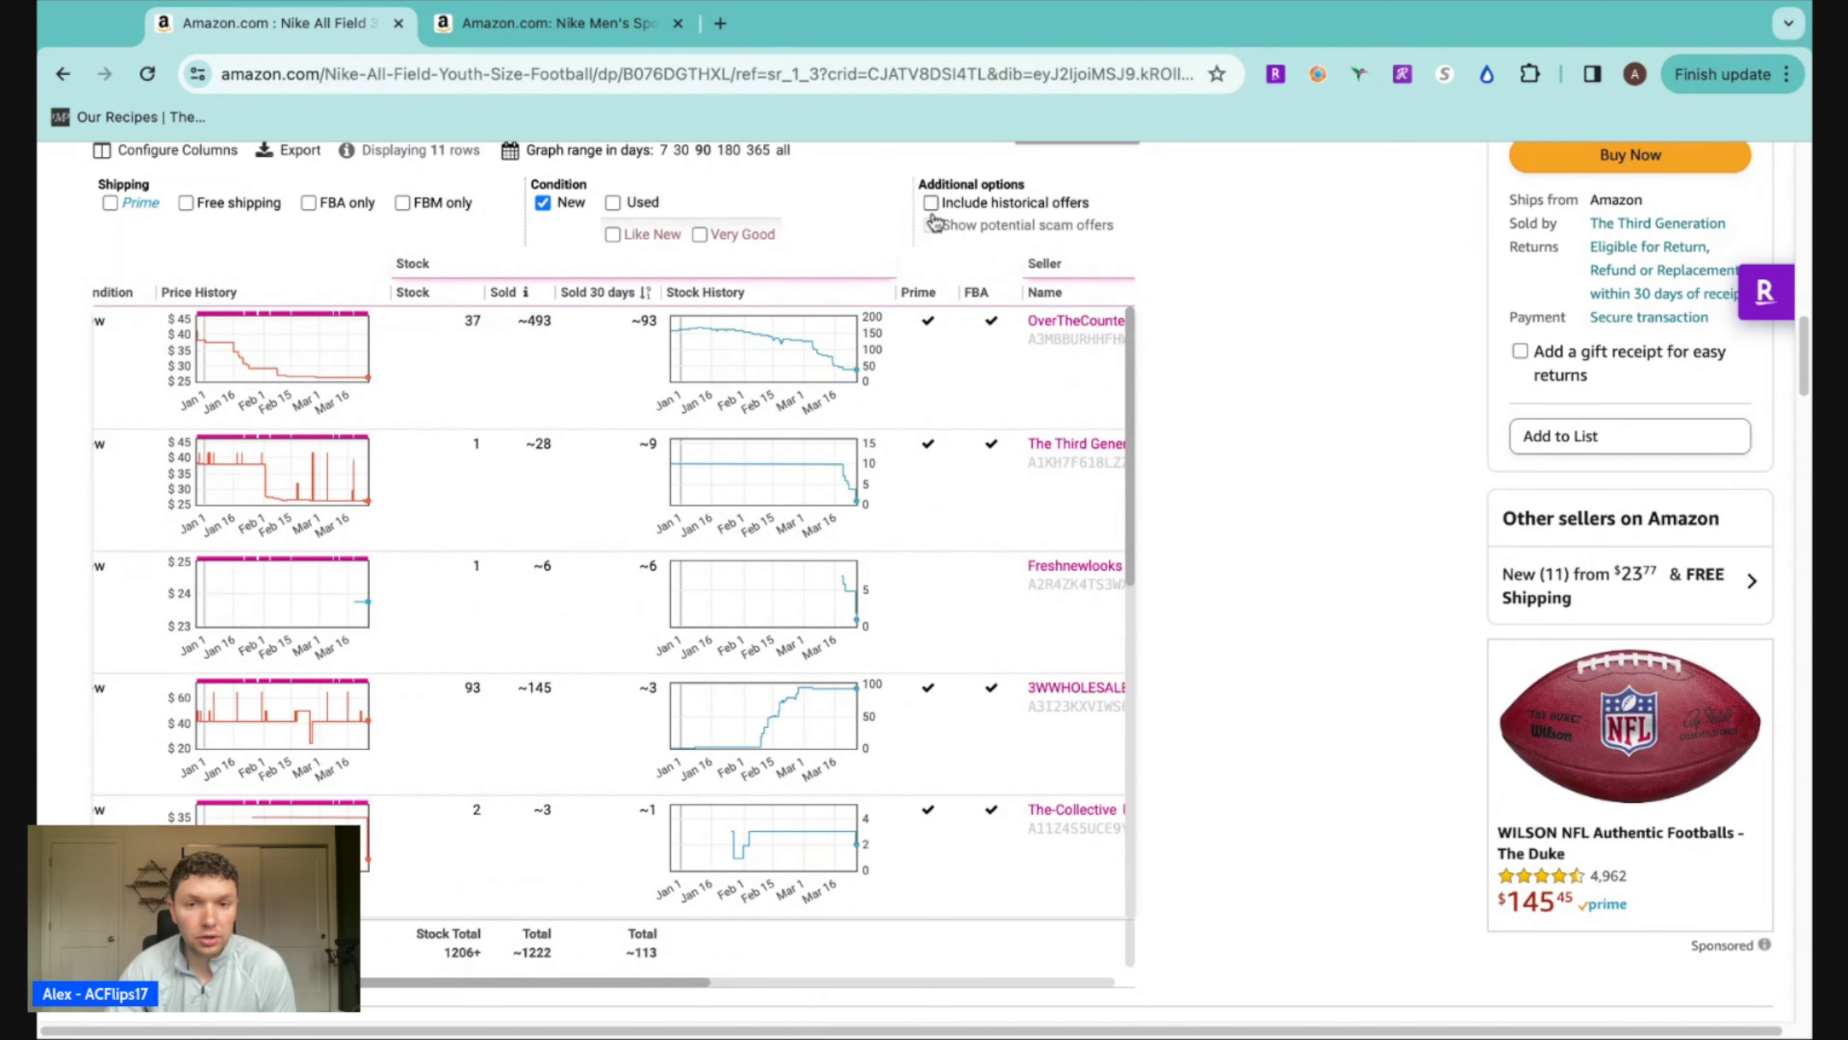
click(931, 203)
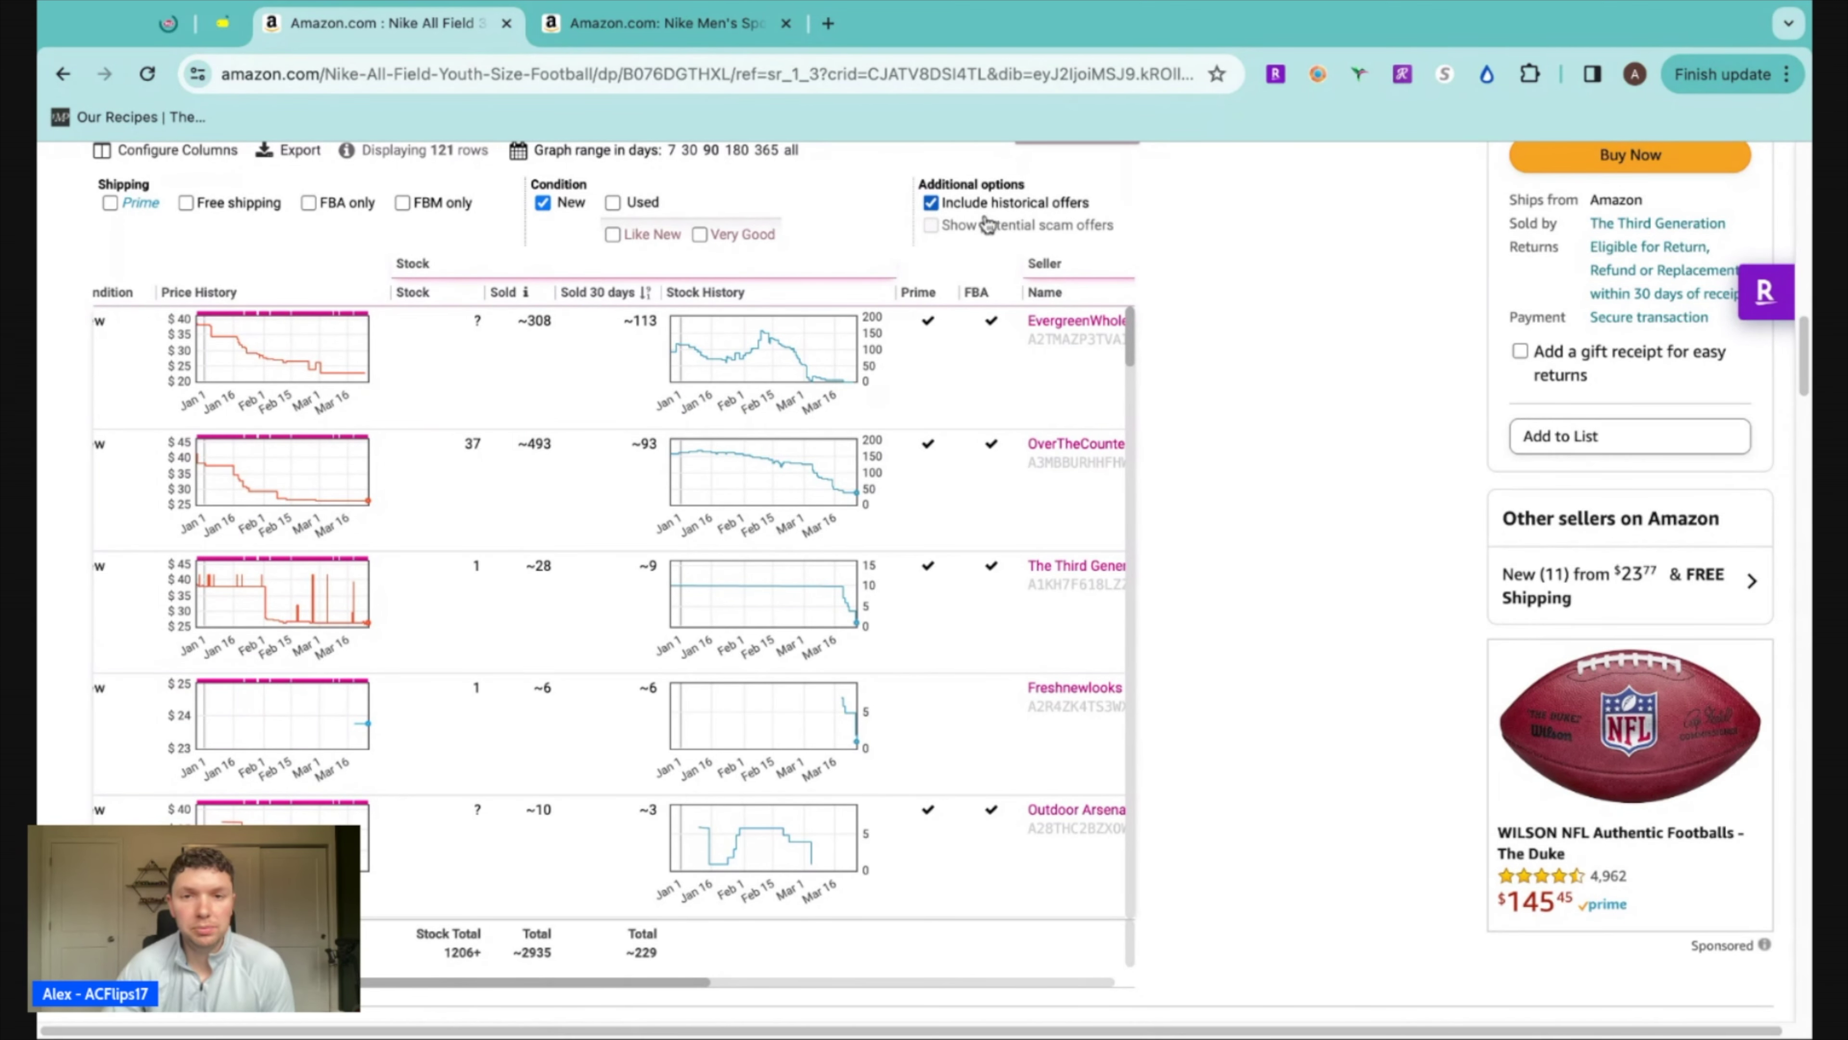
Open the football's Buy Box statistics and review each seller's win percentage, average price, stock, rating and last win
scroll(1252, 404, up, 1)
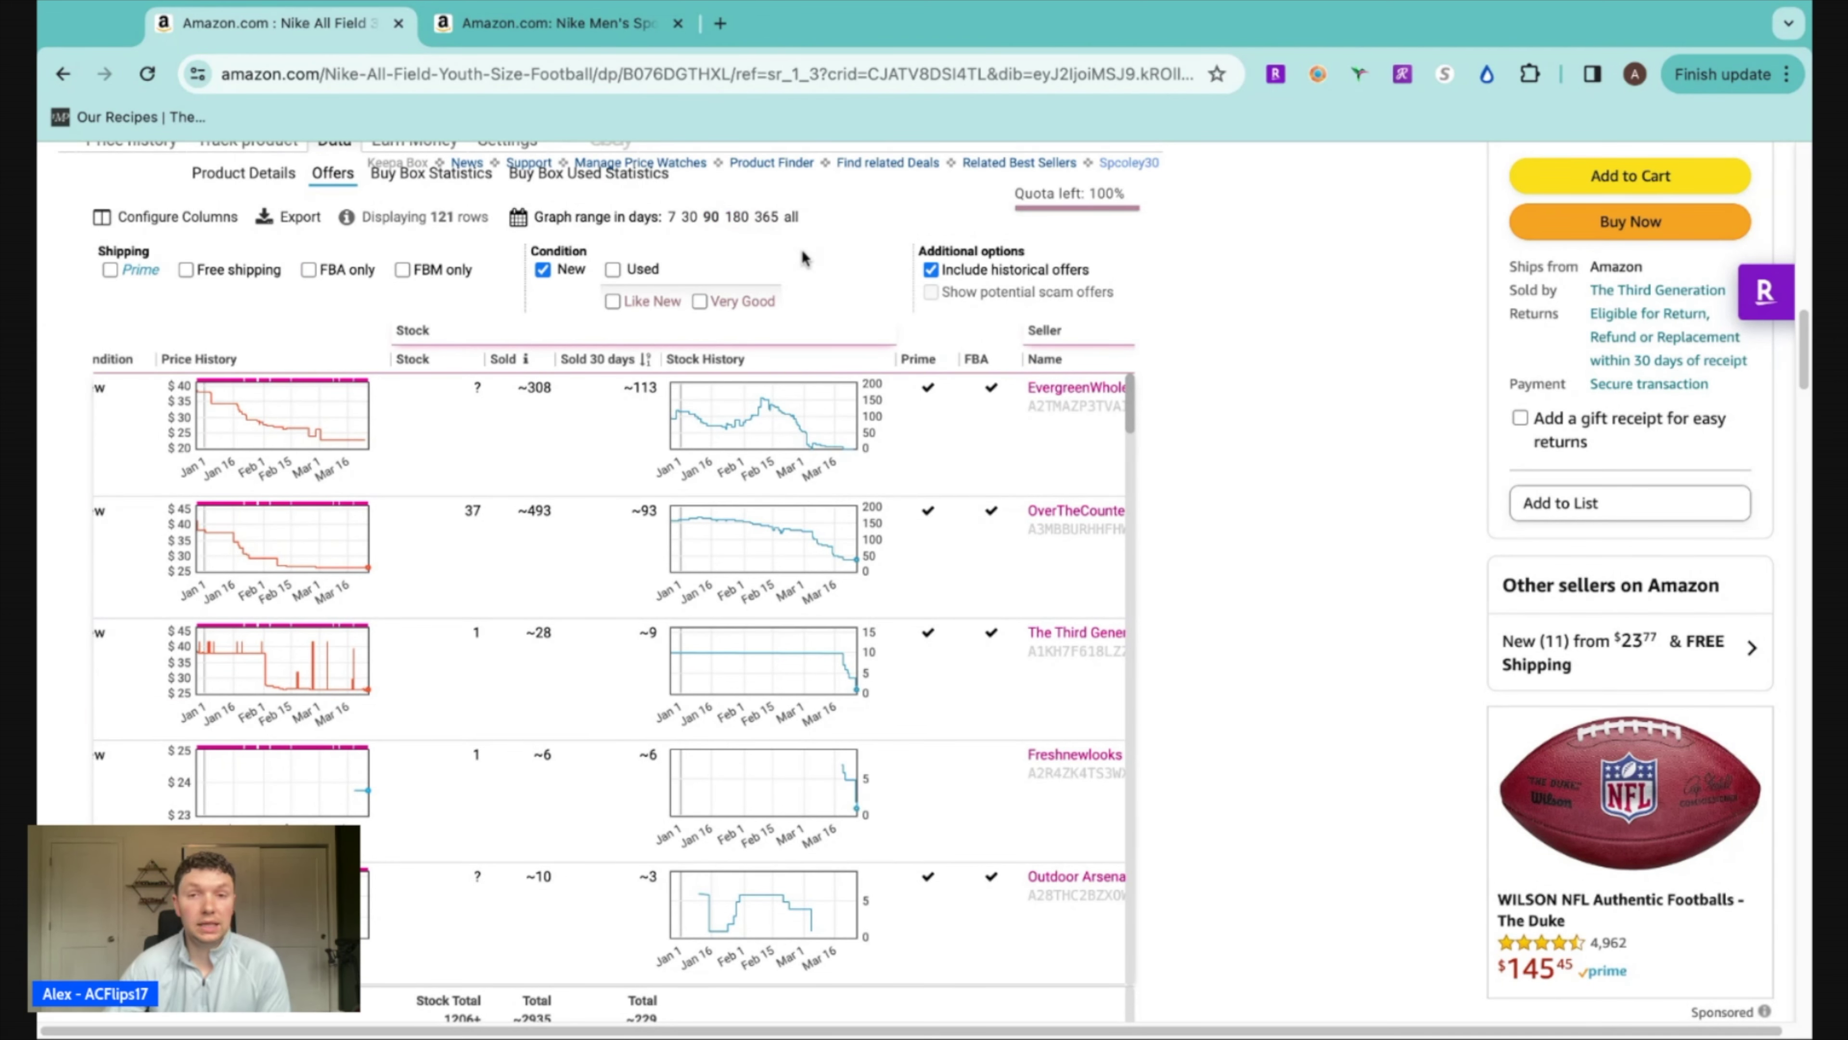
scroll(793, 248, up, 1)
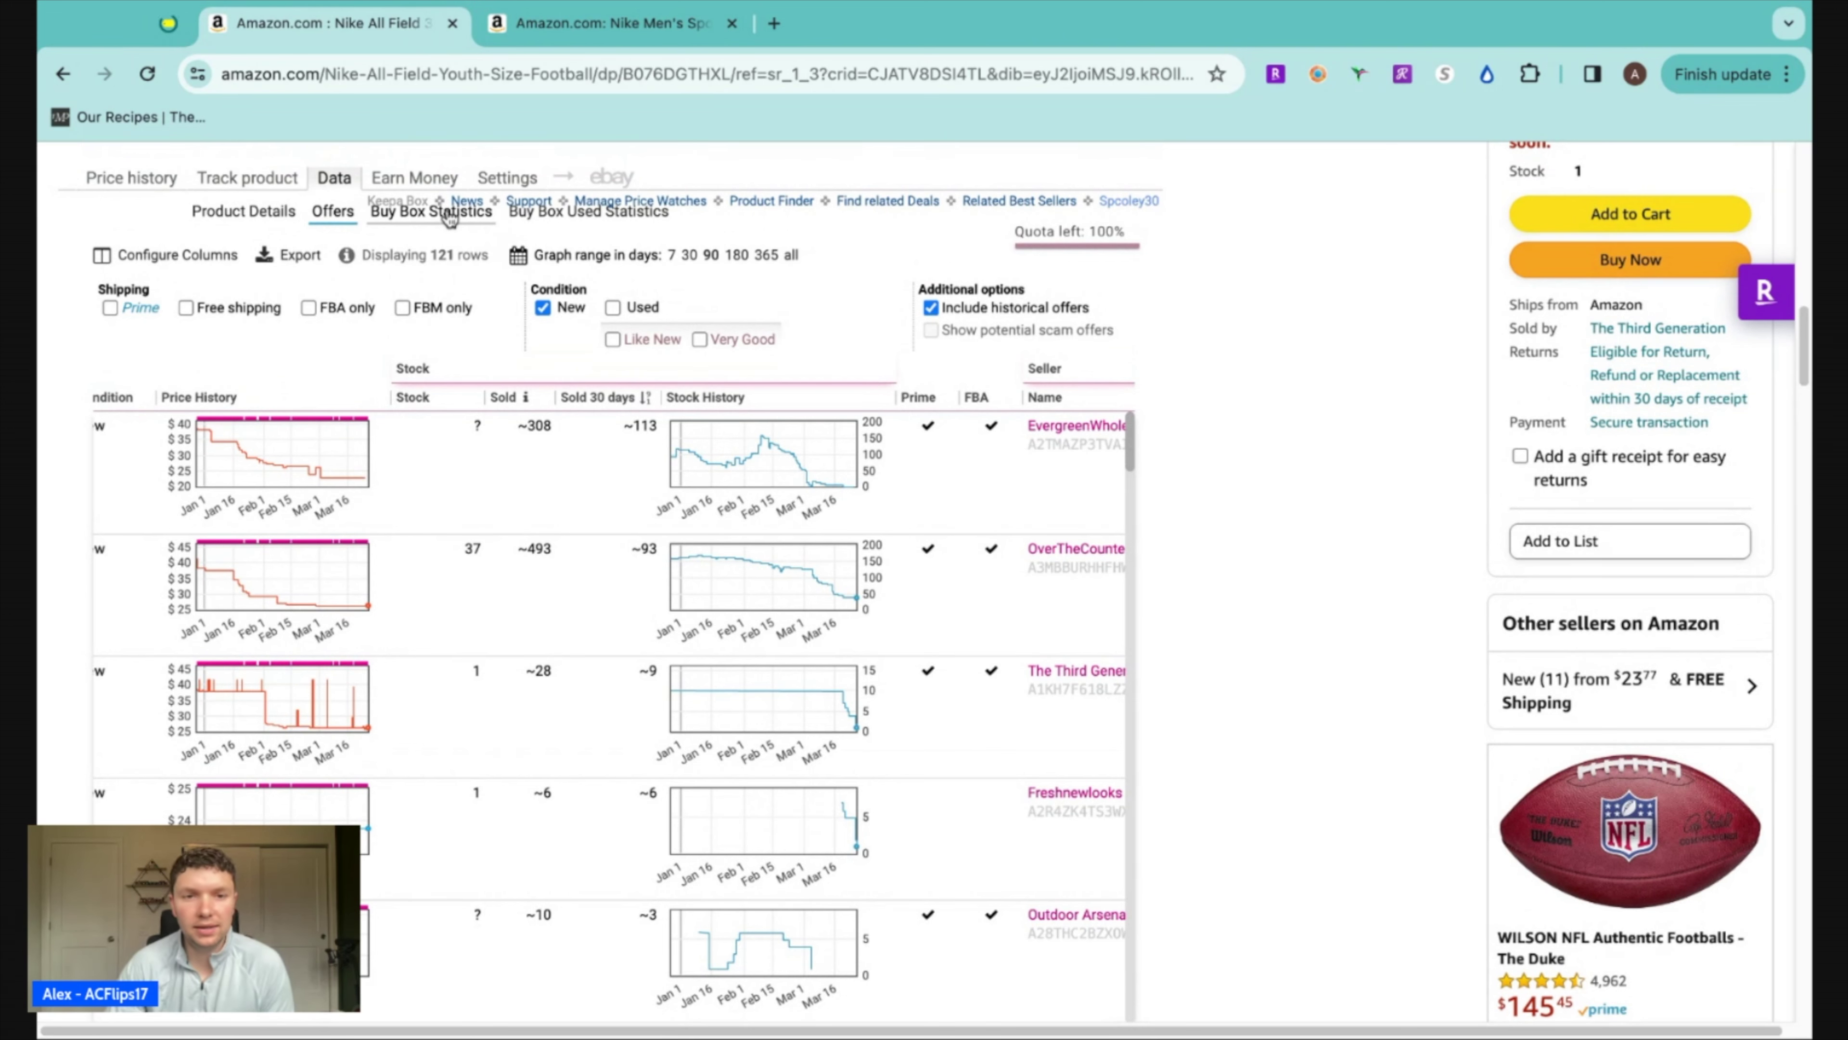
click(449, 216)
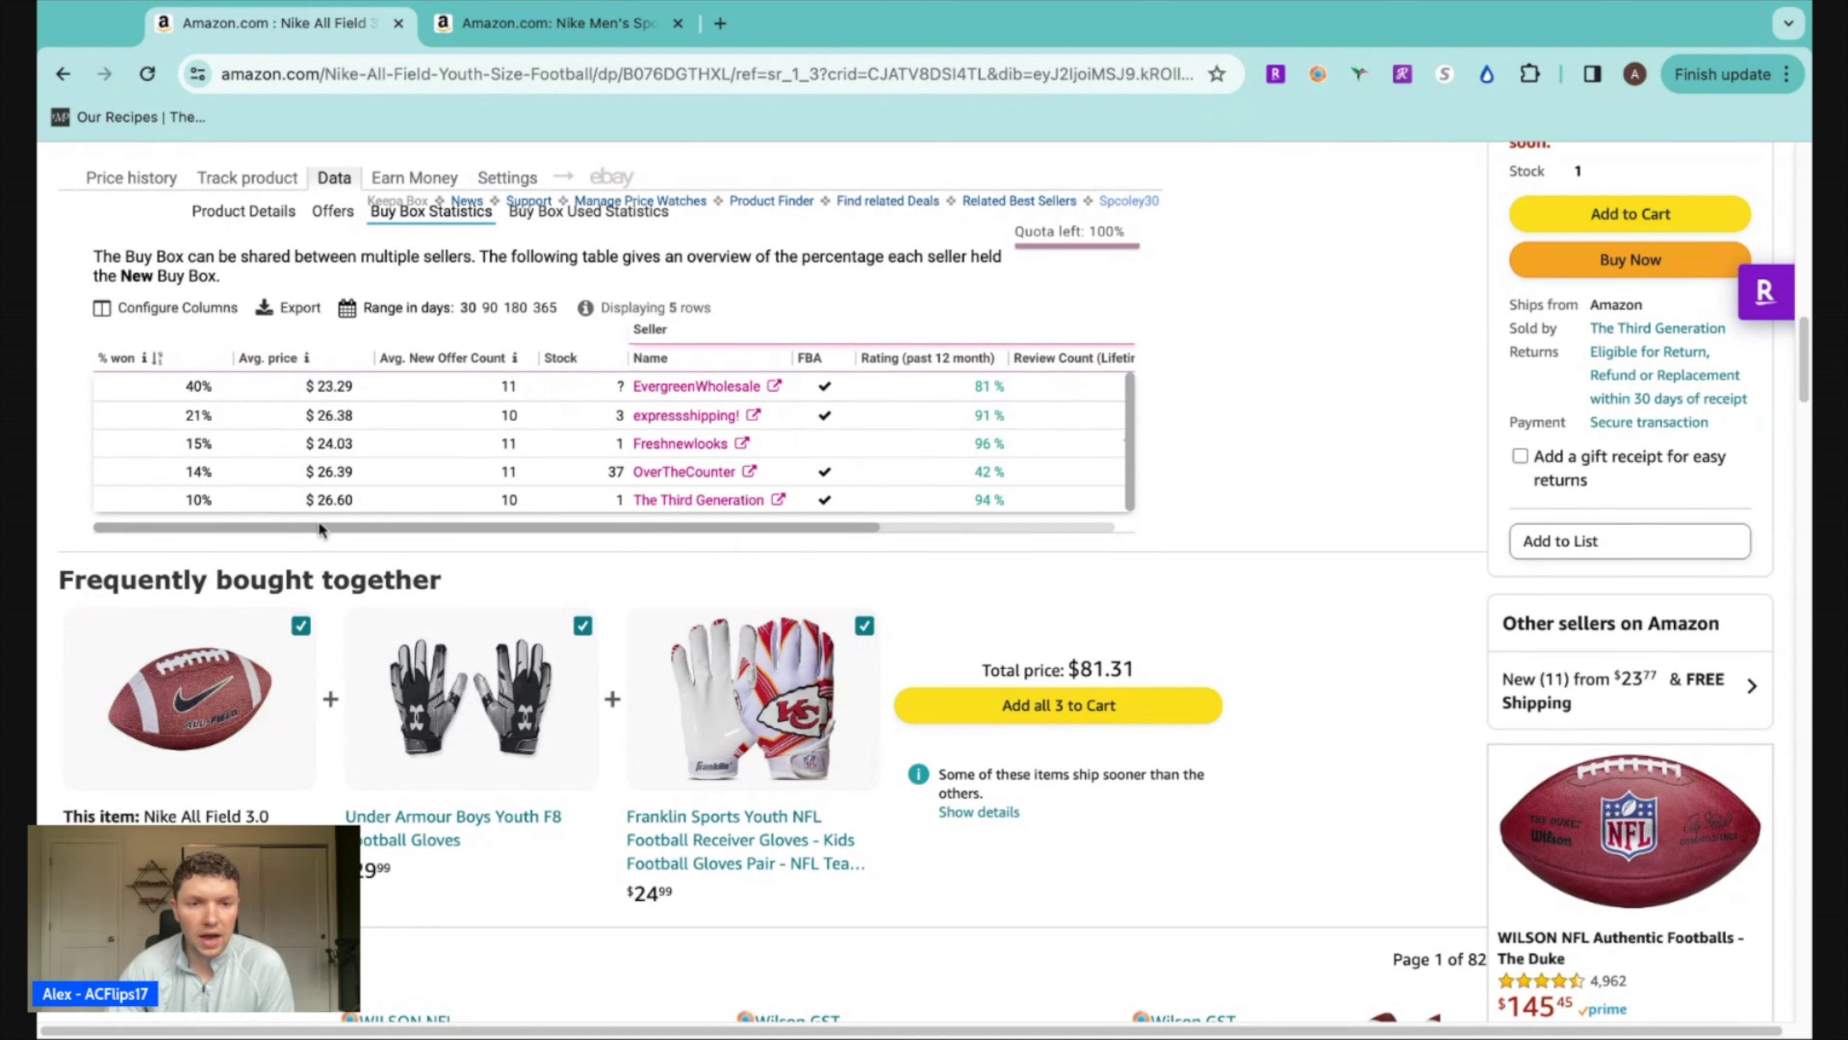
scroll(318, 524, right, 5)
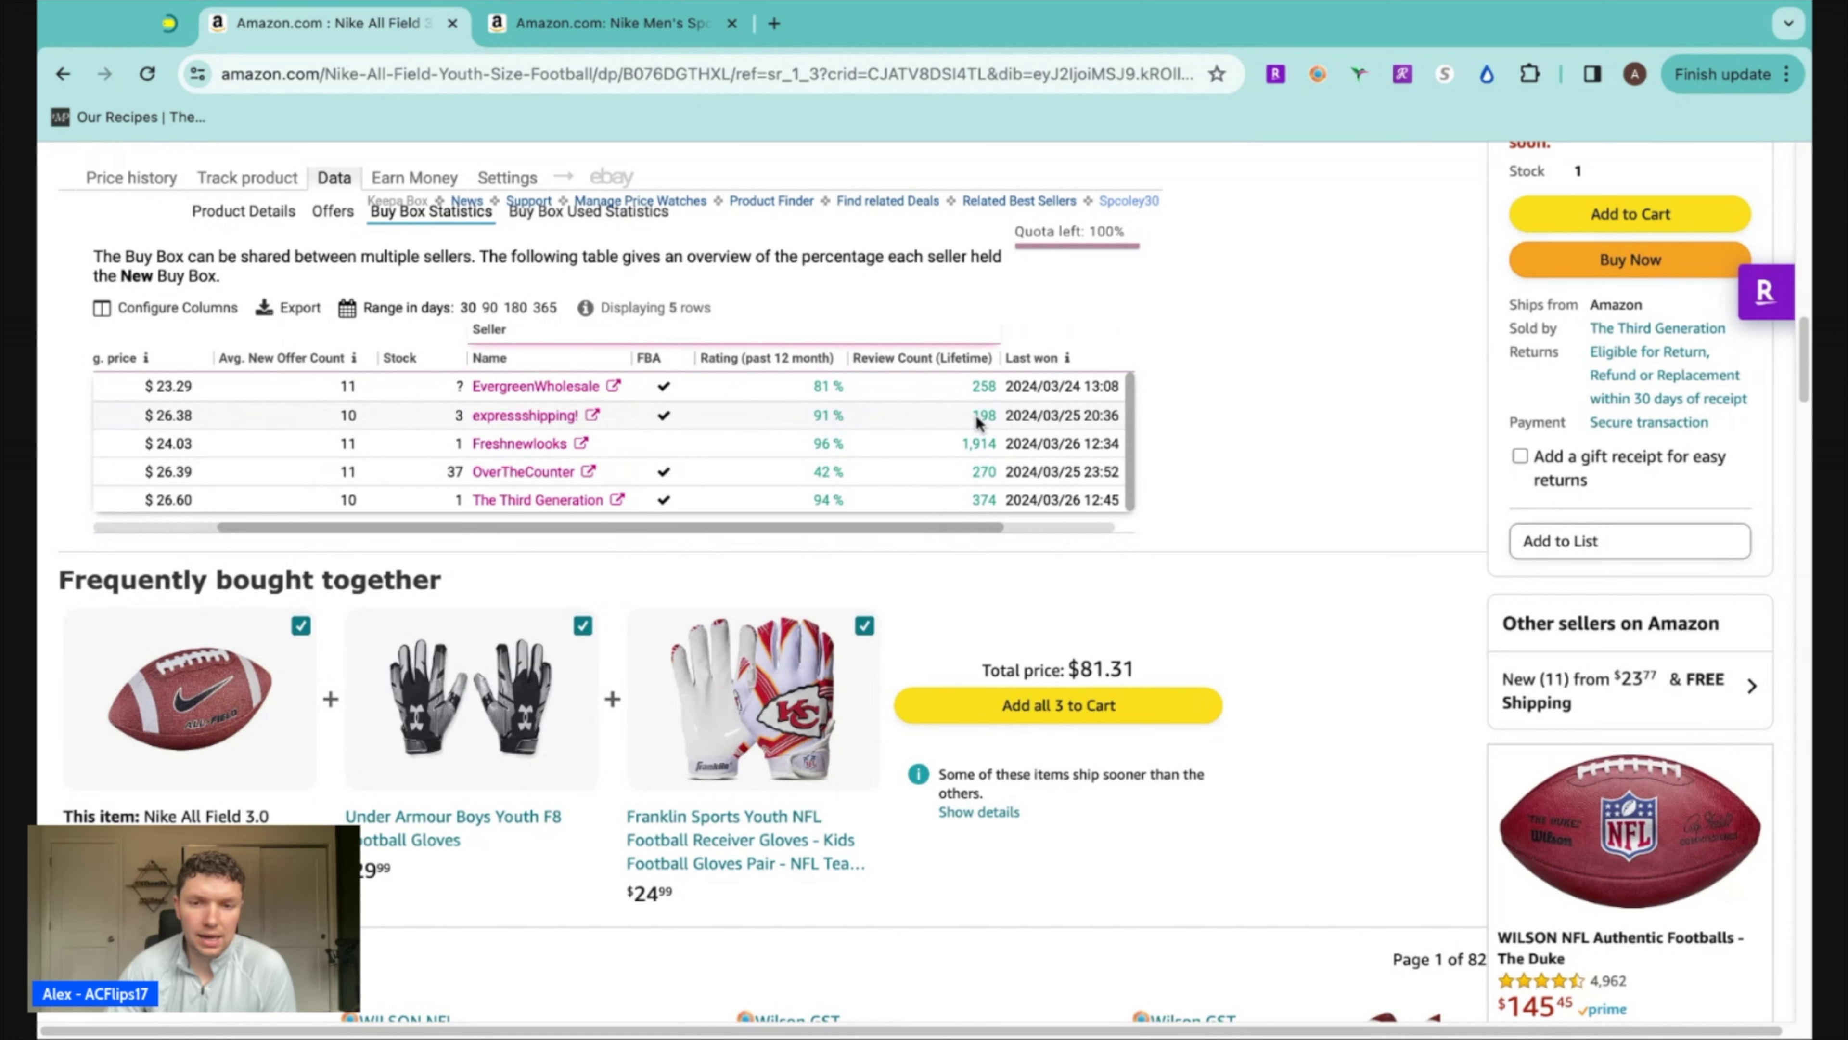
scroll(902, 445, down, 1)
Set the Buy Box statistics range to 90 days and review the sellers' win shares, prices and last win dates
click(489, 309)
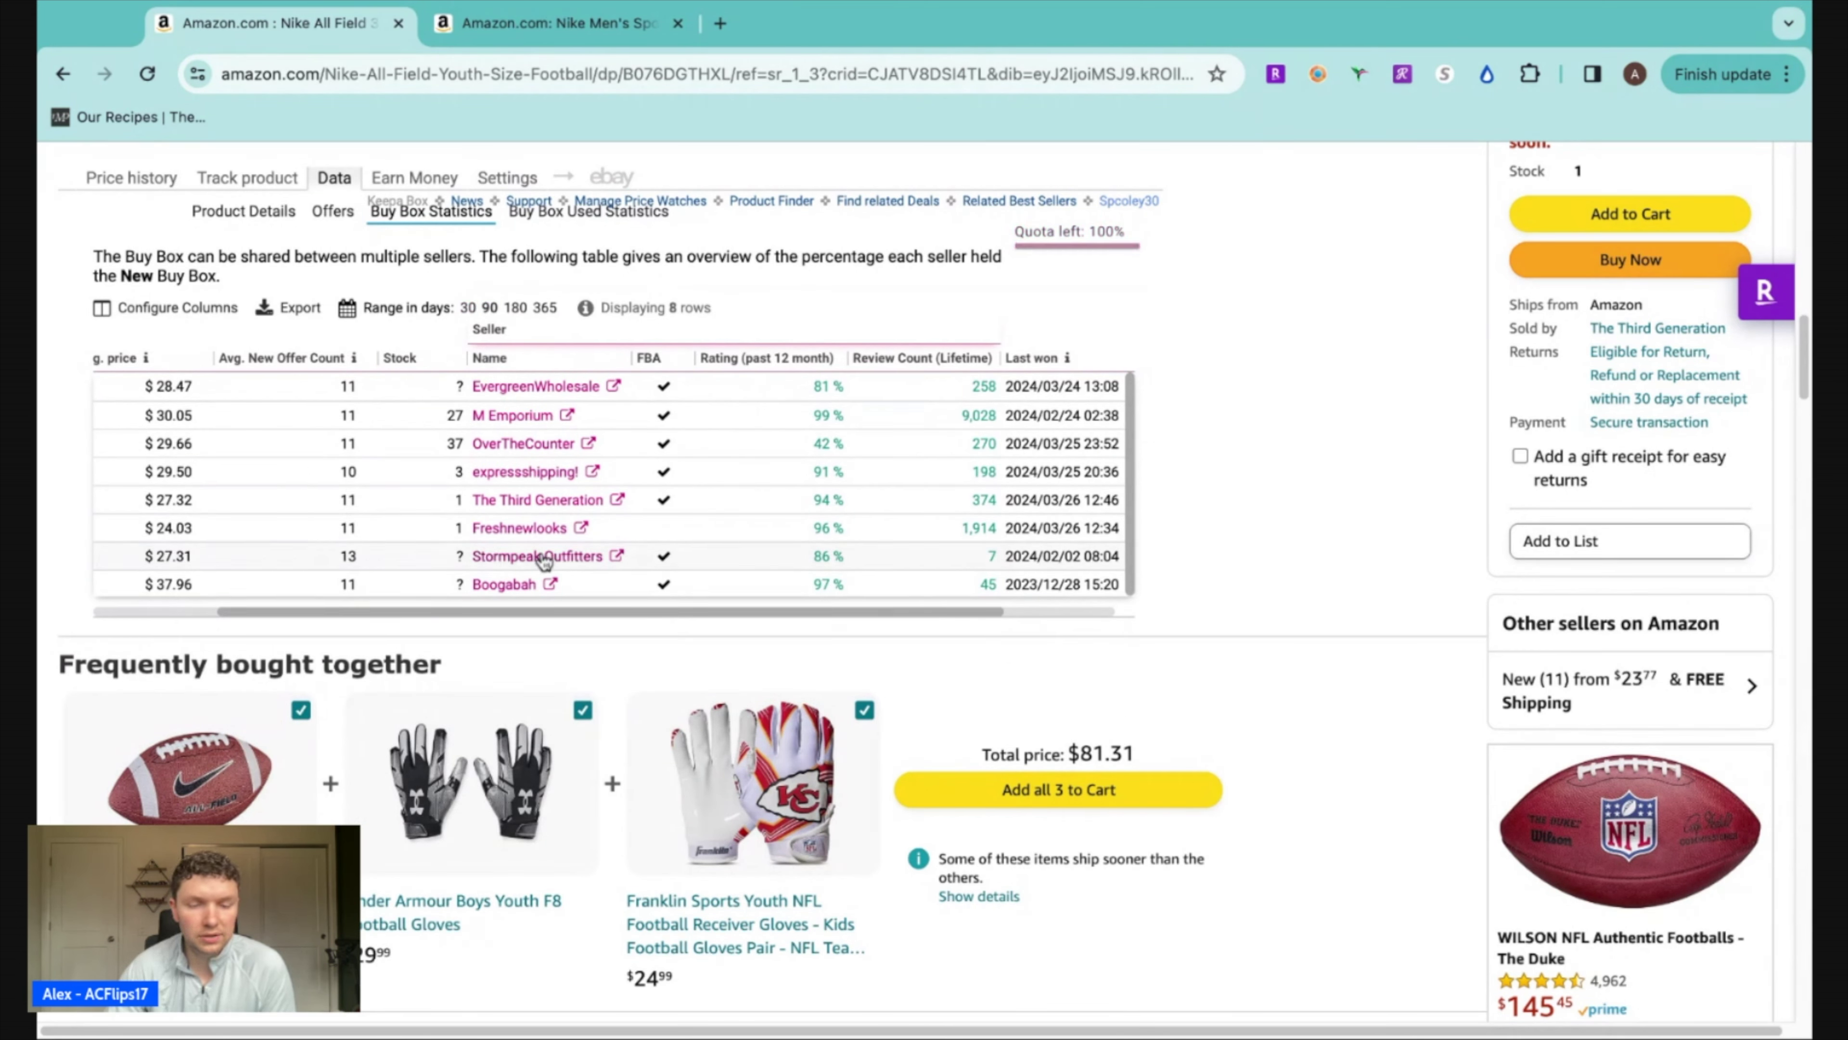
drag(725, 610, 406, 577)
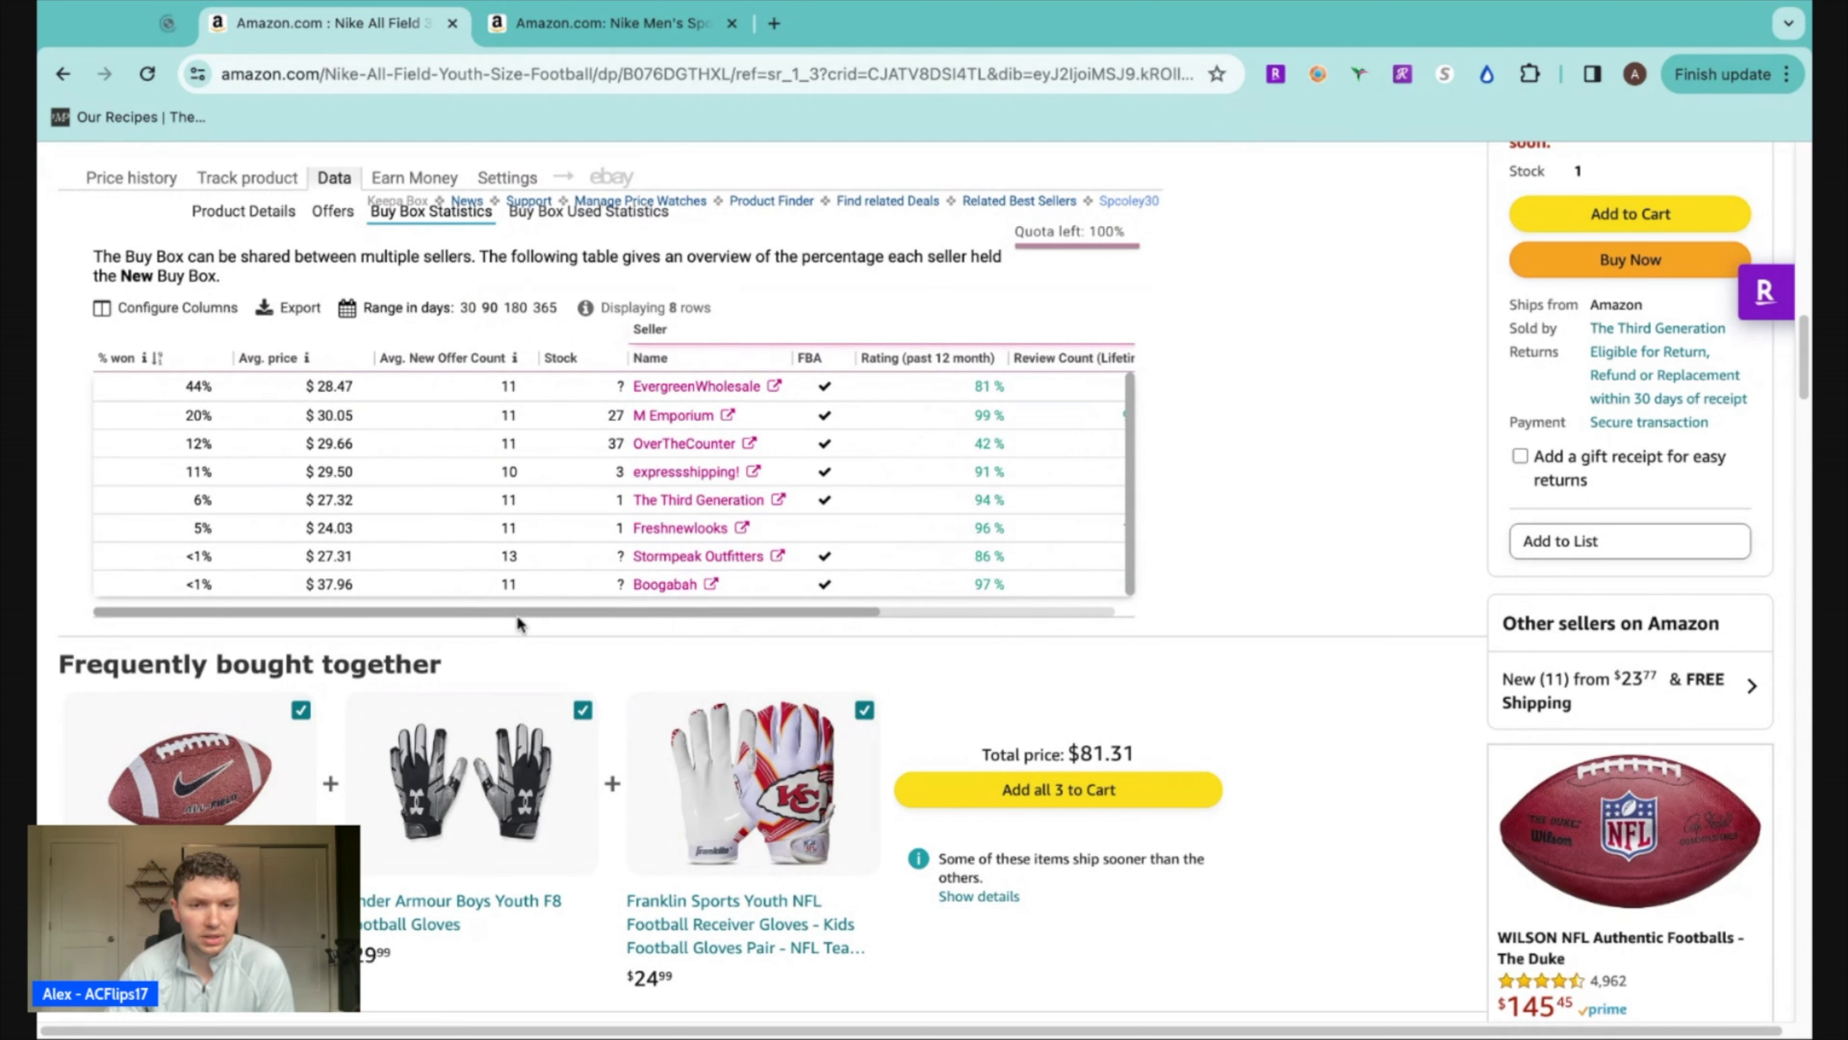
scroll(517, 611, right, 3)
scroll(517, 610, right, 2)
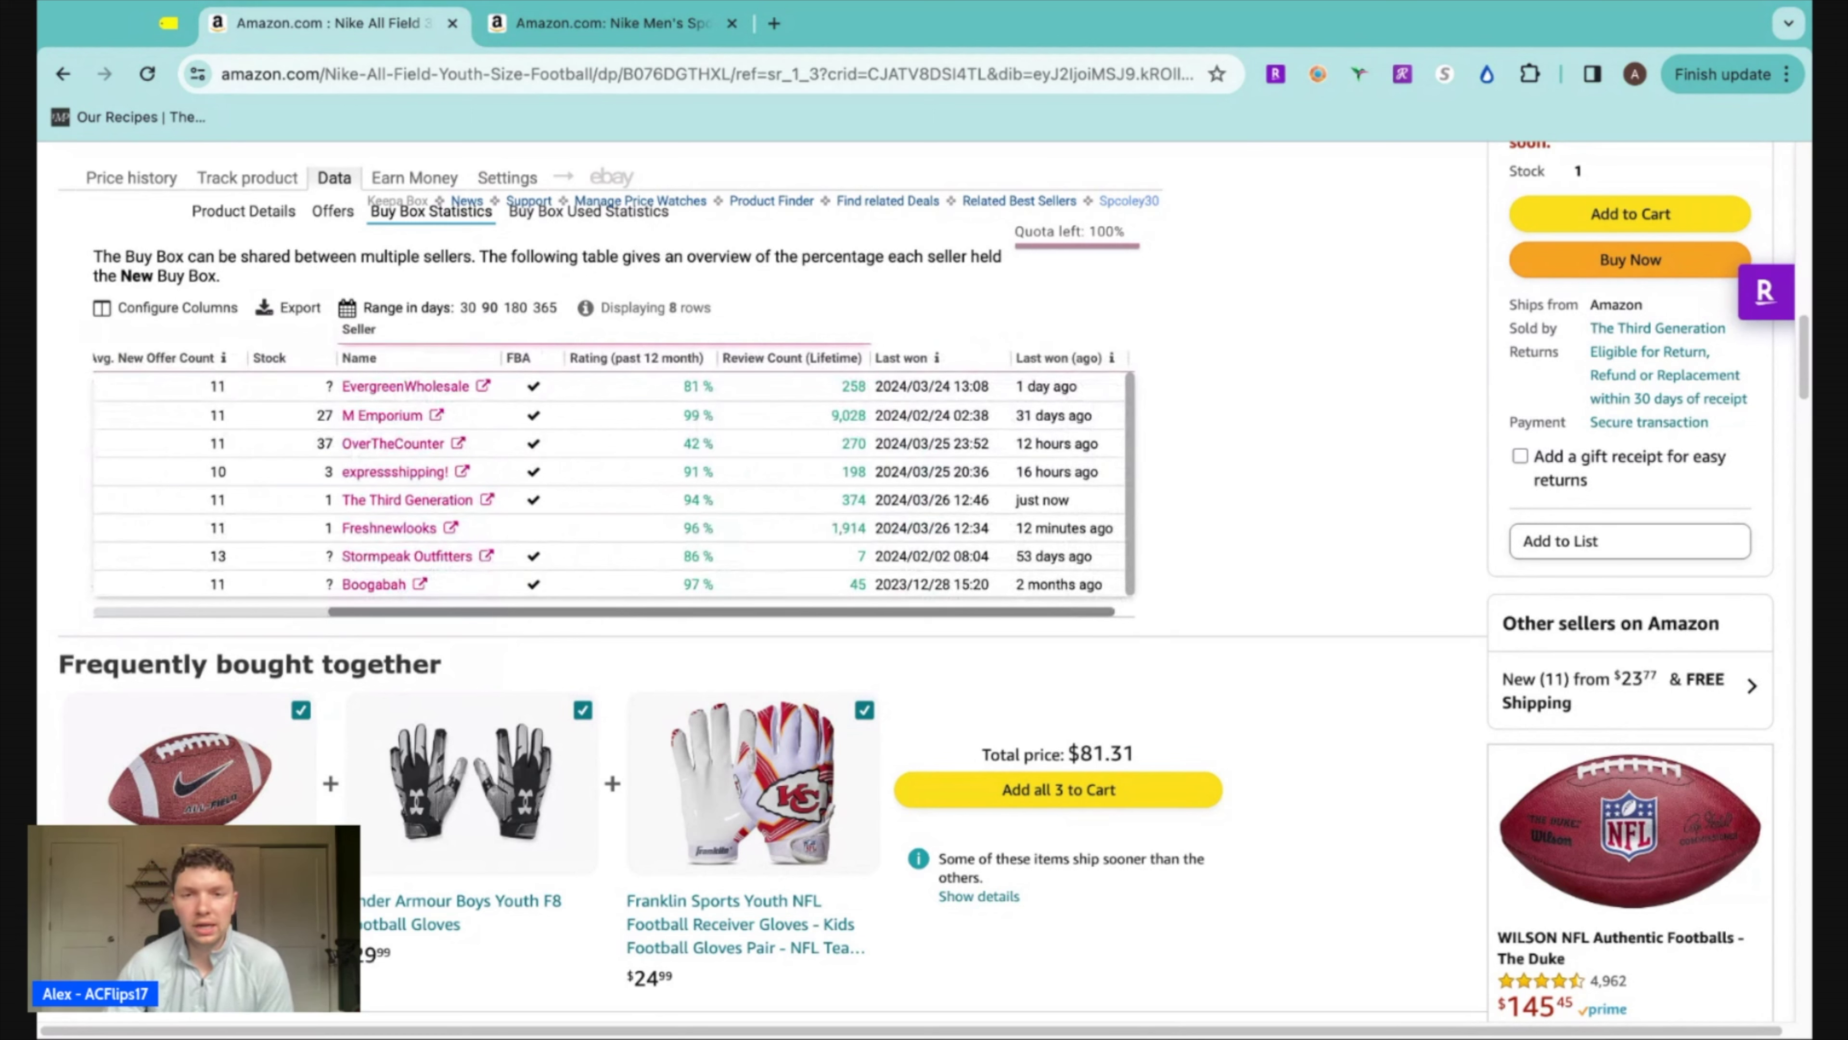
Sort the Buy Box sellers by how long ago they last won and compare that with their win percentages
click(1047, 361)
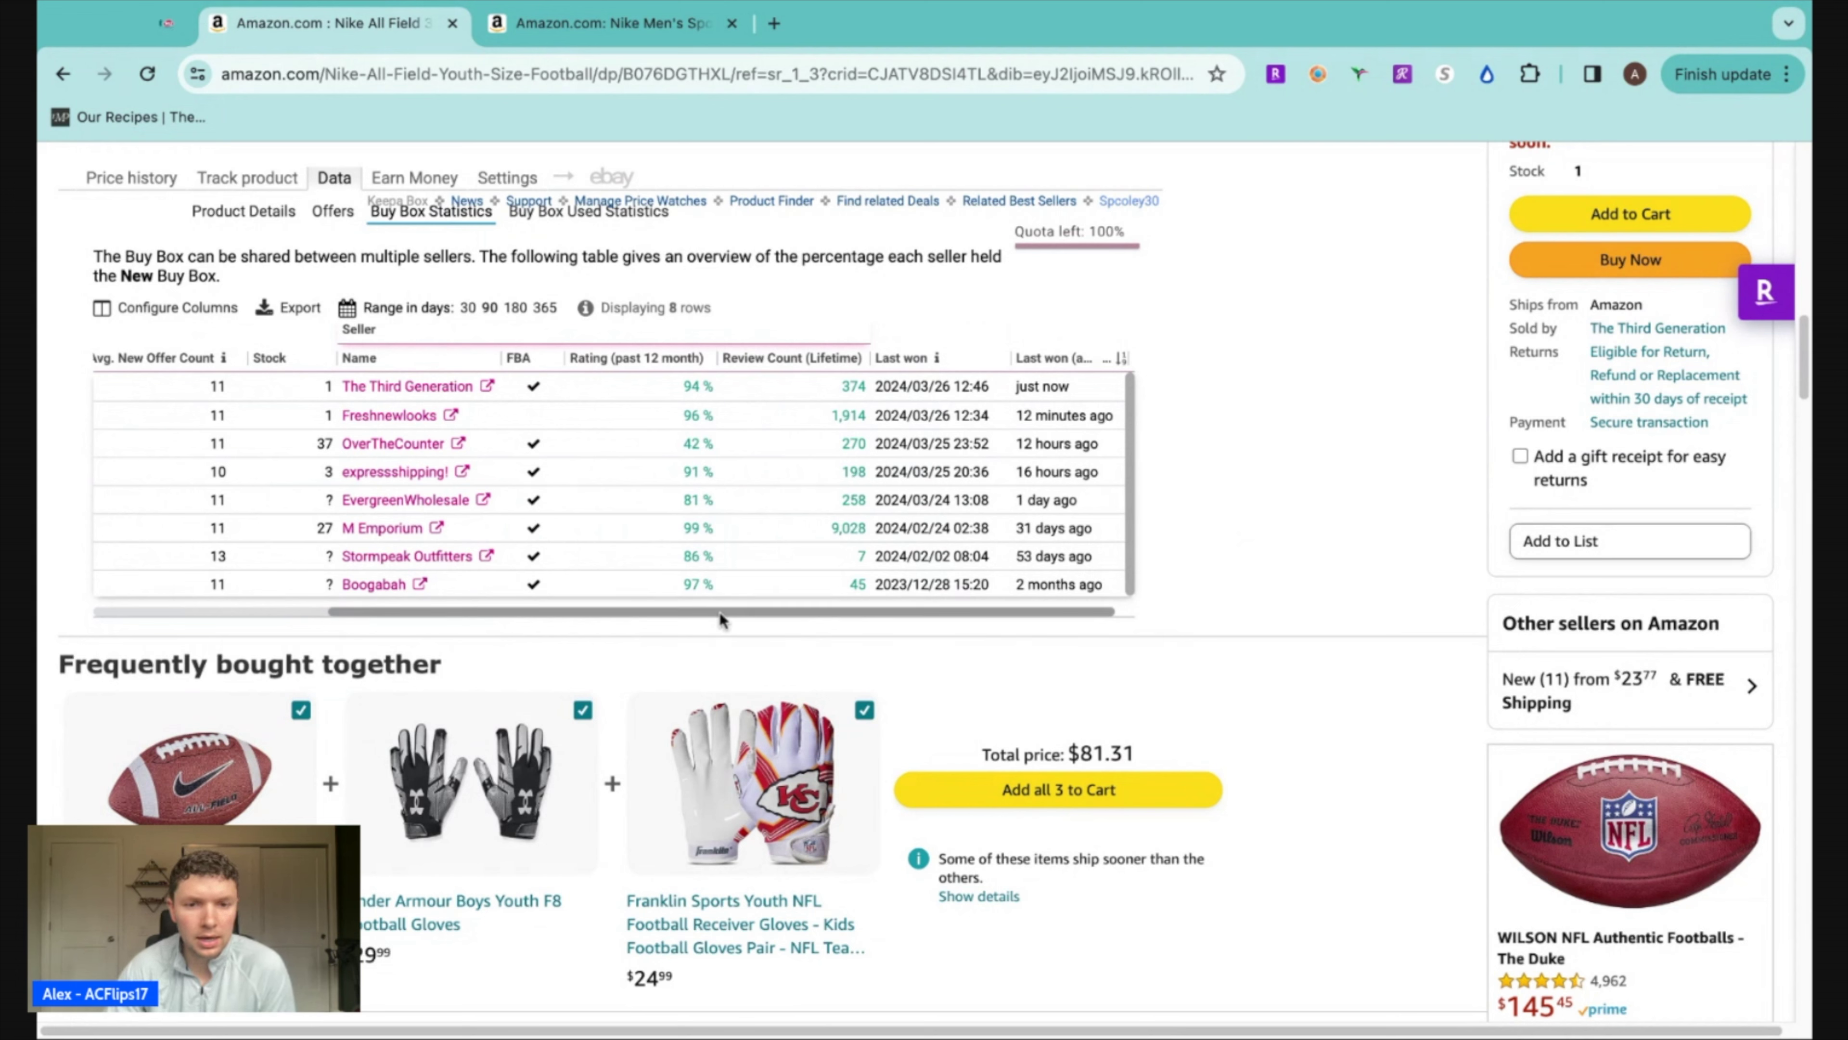
scroll(719, 611, left, 7)
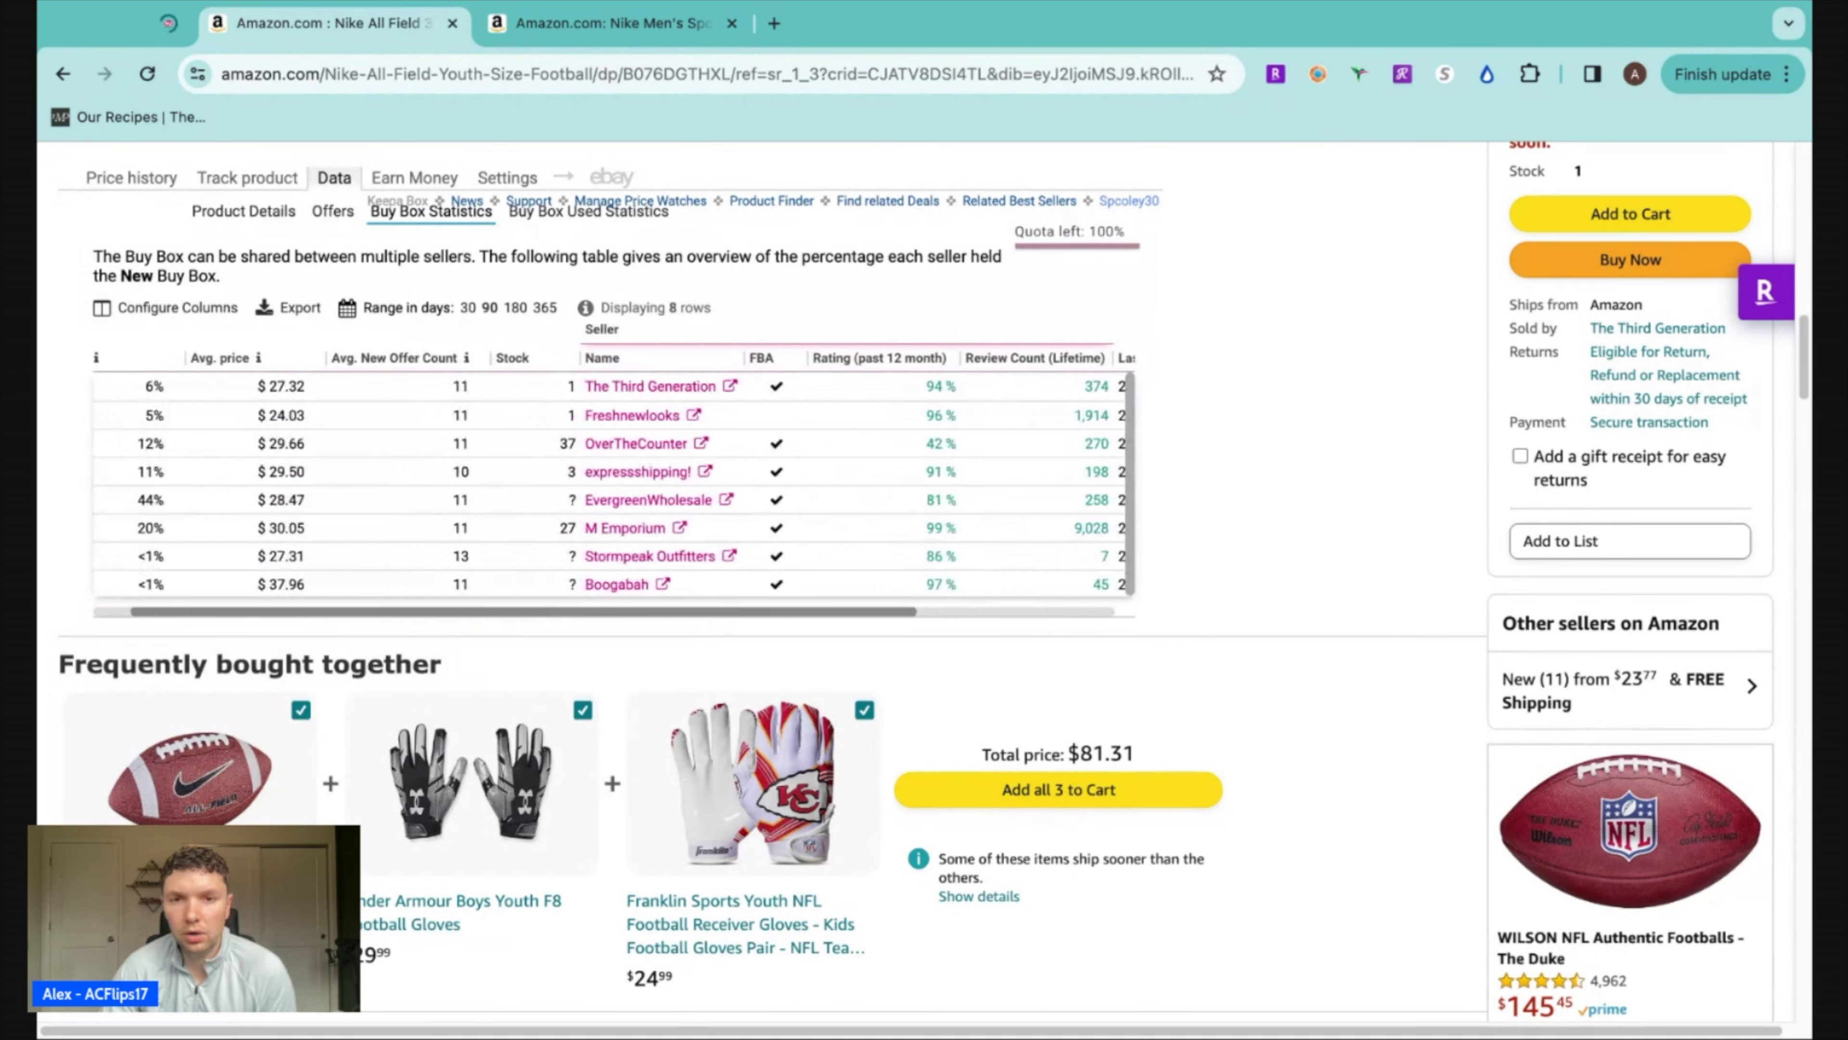
scroll(719, 611, left, 2)
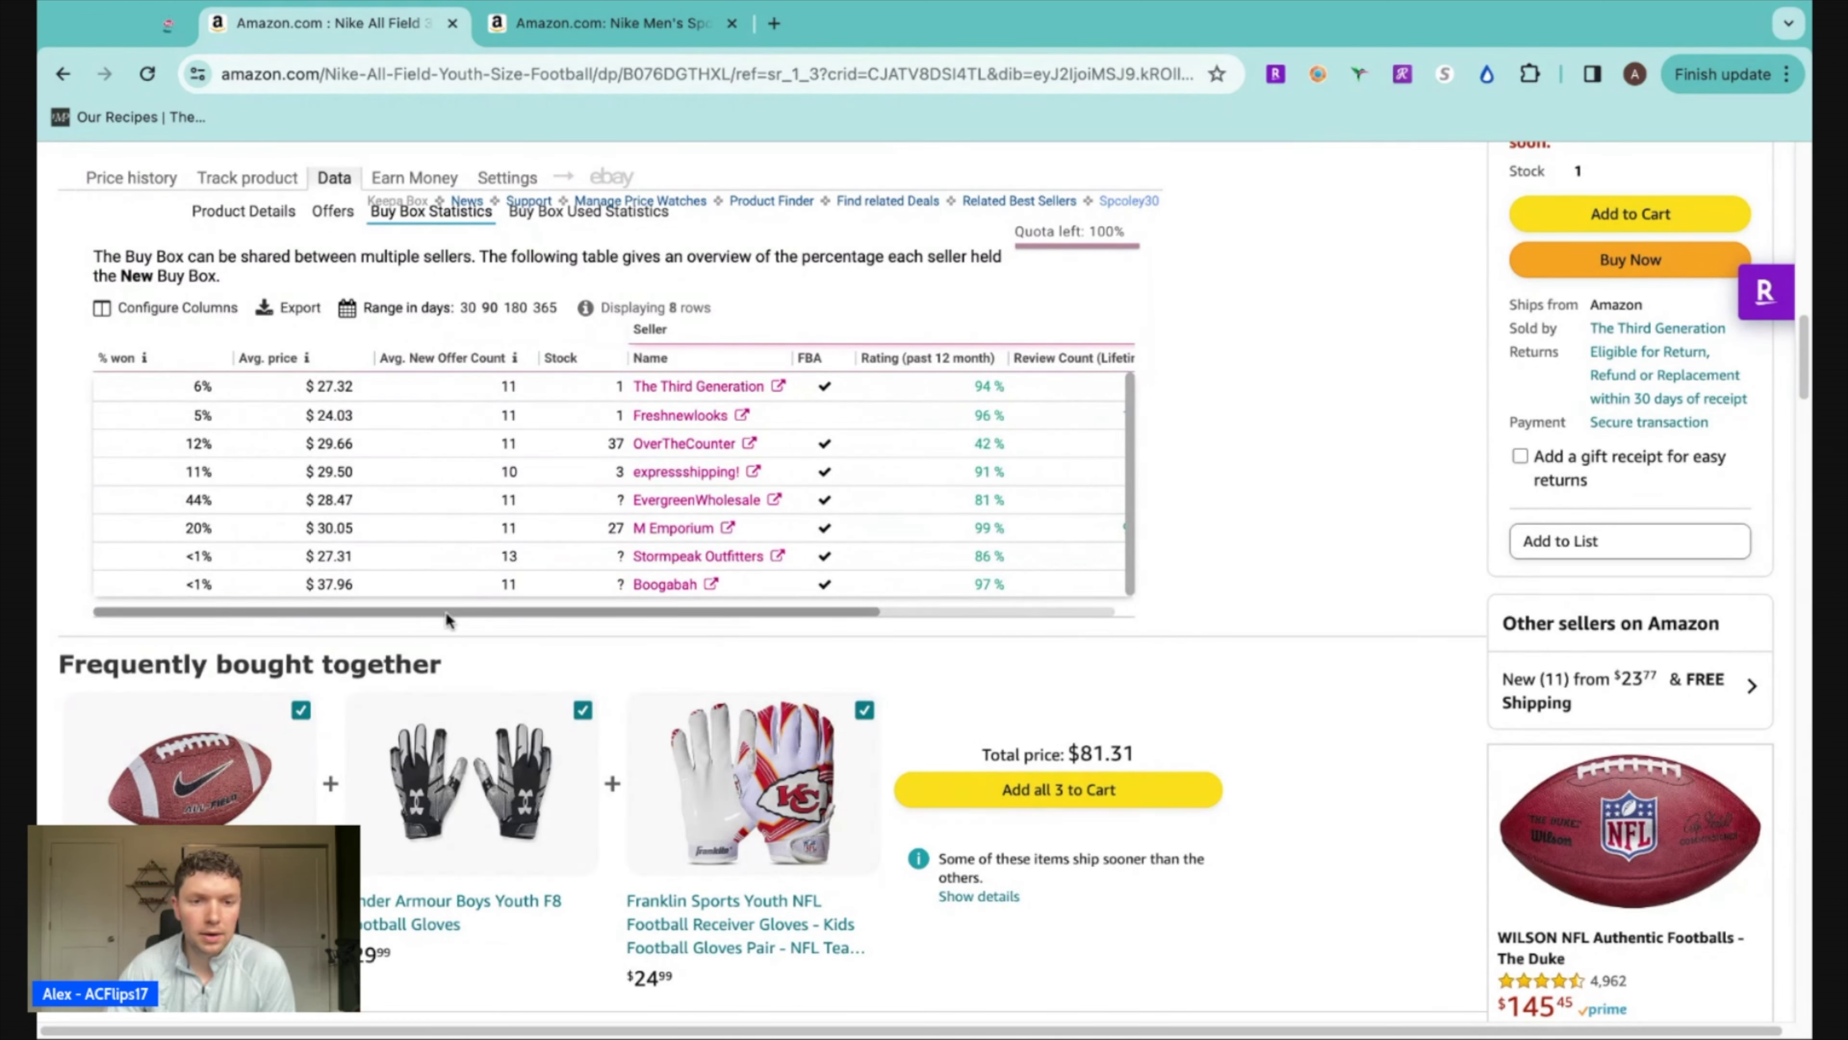
scroll(444, 611, right, 6)
scroll(445, 612, right, 3)
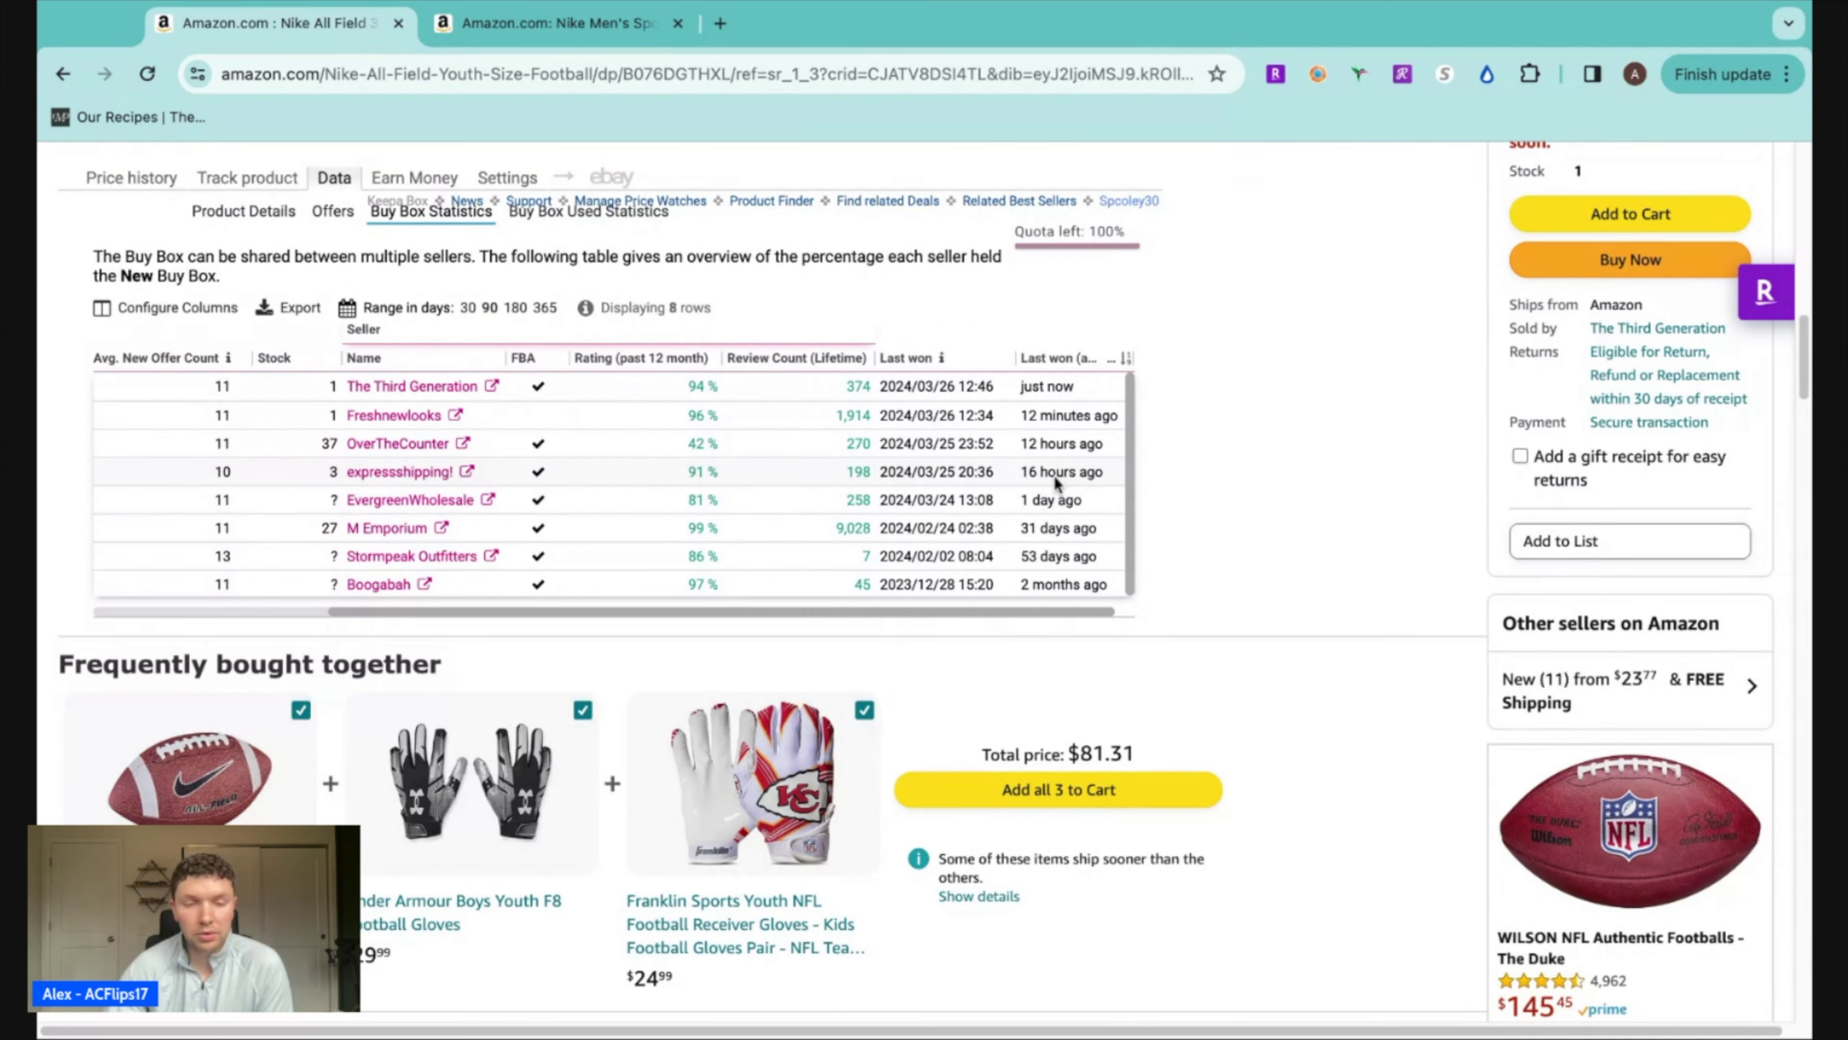
scroll(760, 610, left, 1)
scroll(760, 611, left, 5)
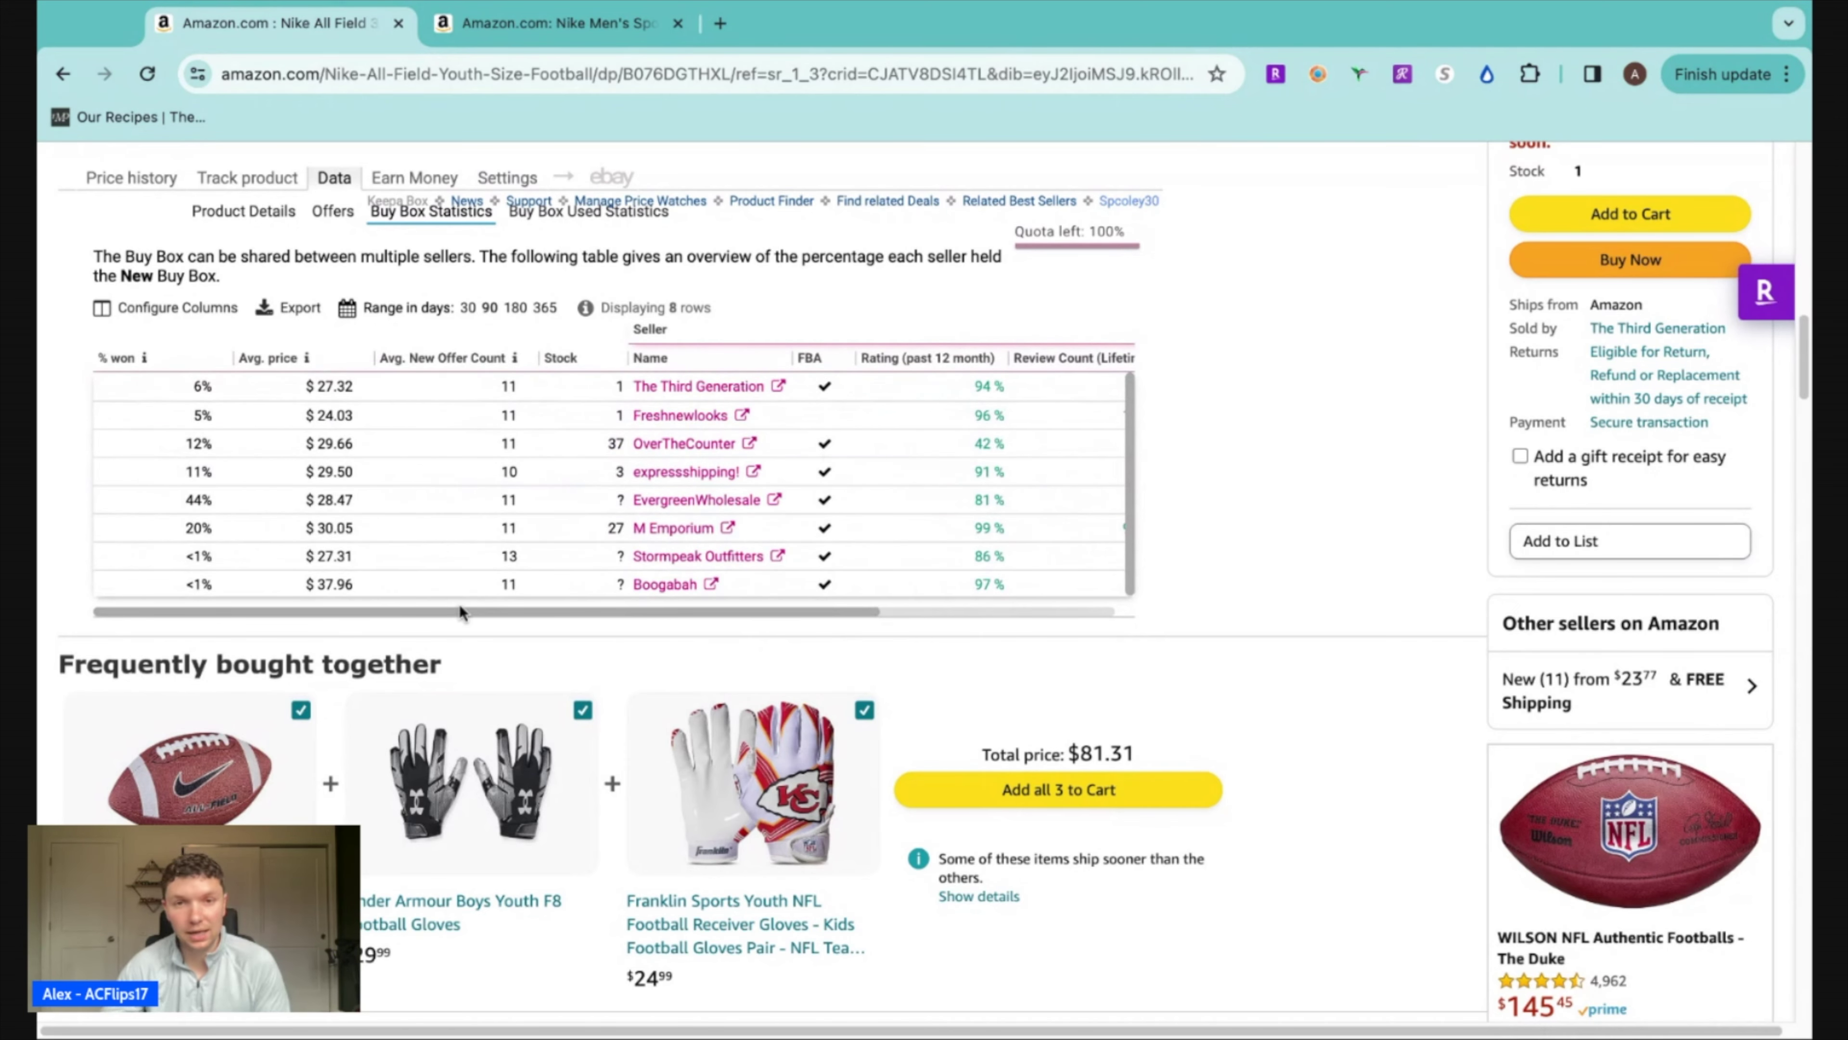
Switch to the Nike Men's Sportswear Club Short listing and open its Keepa variations table
key(ctrl+Tab)
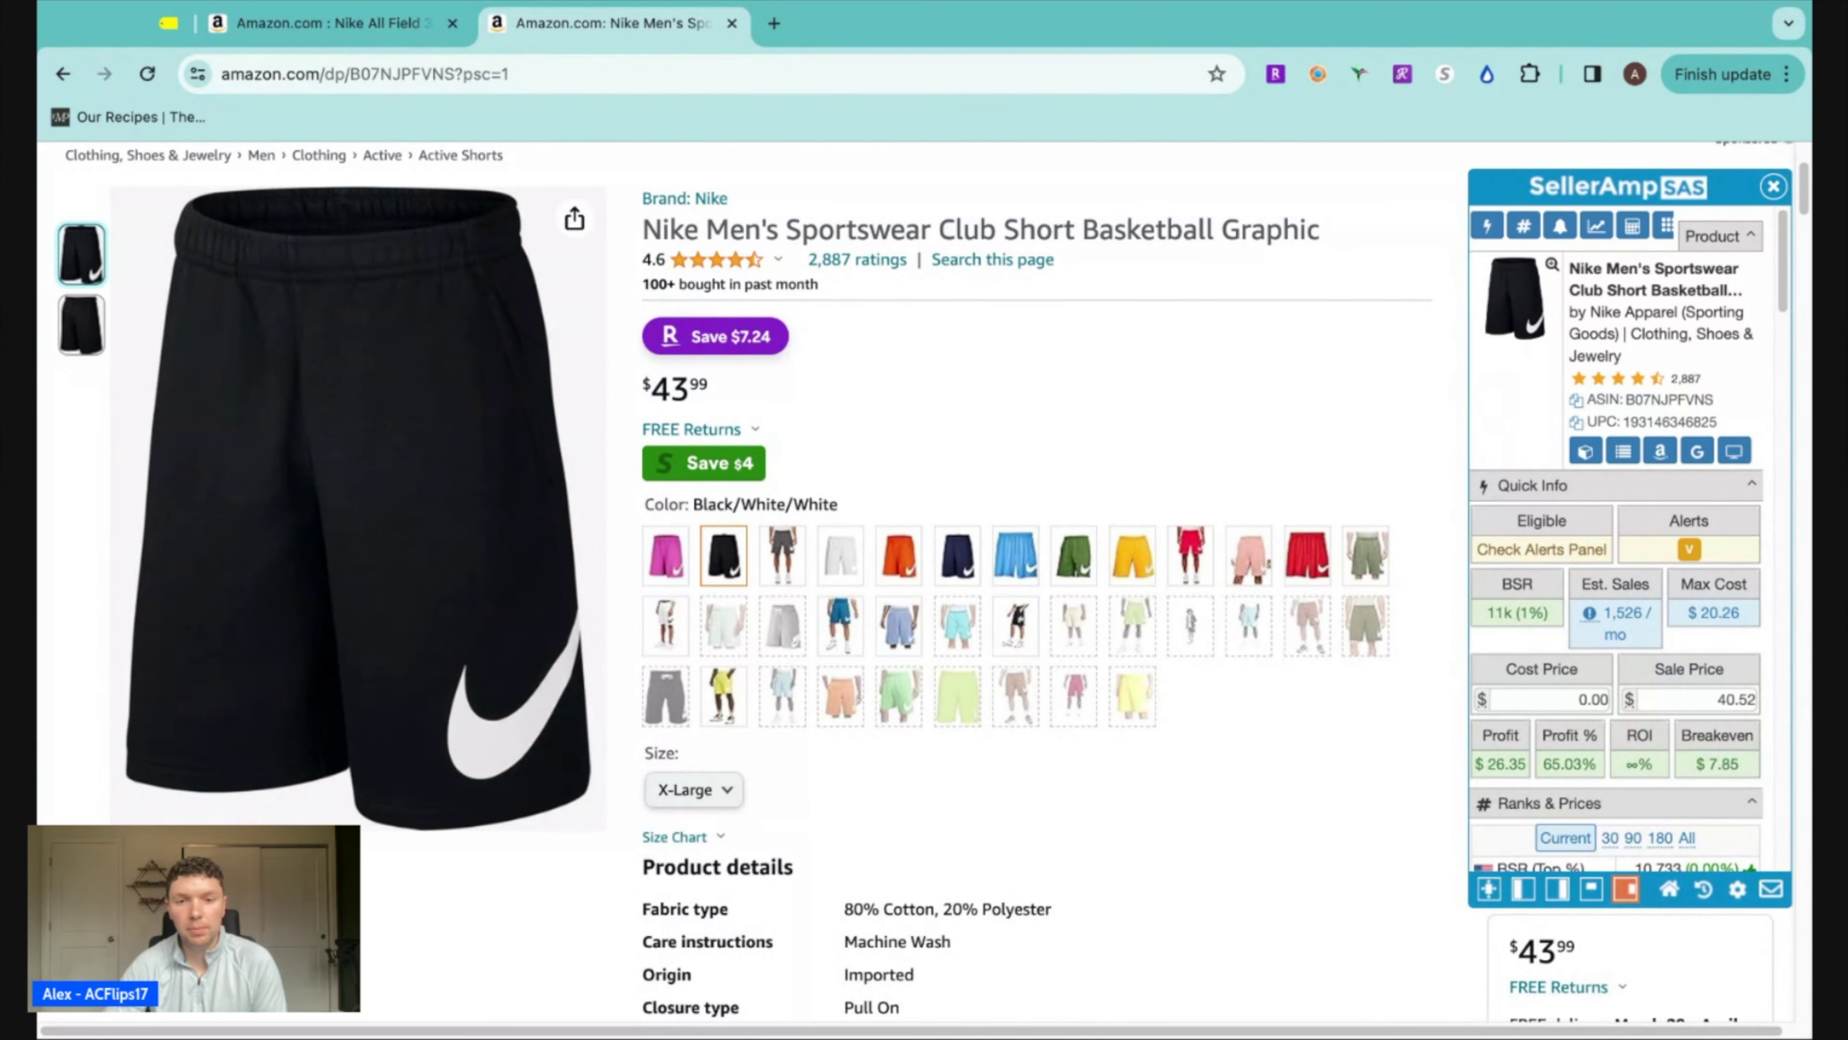
scroll(1200, 445, down, 15)
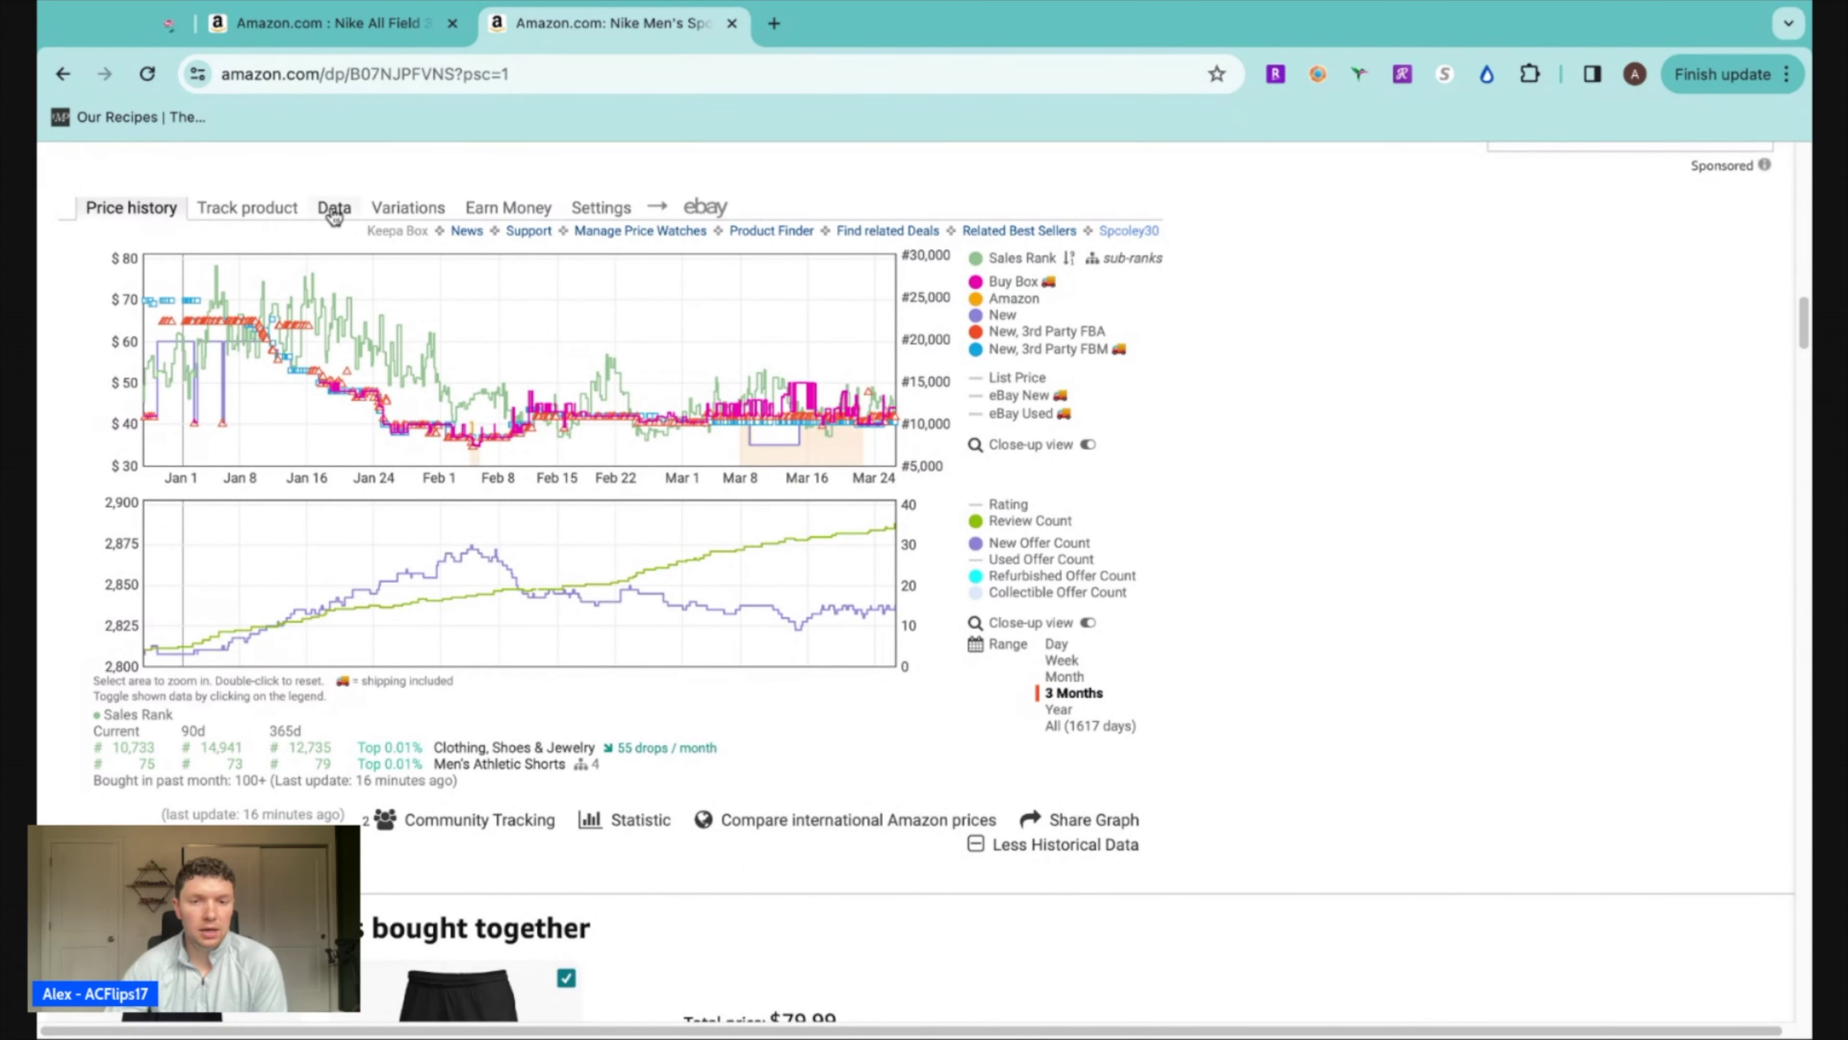
click(405, 212)
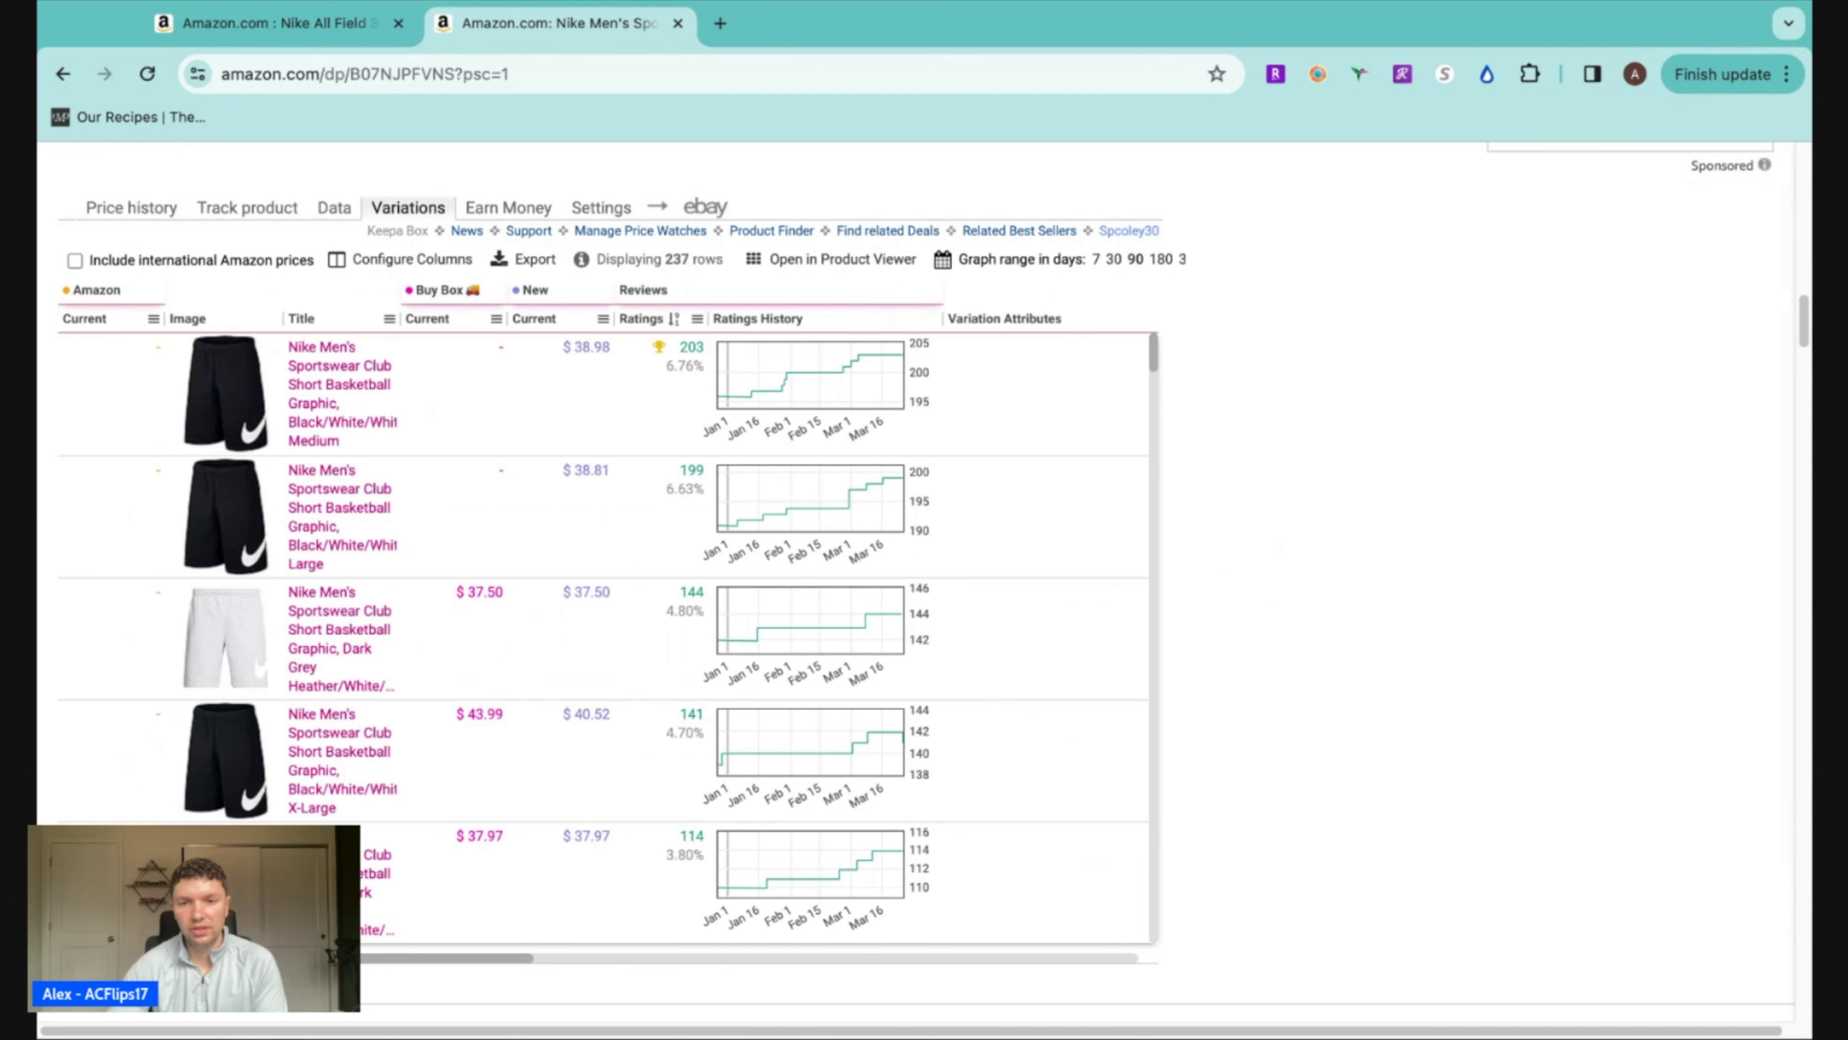
Check the color and size options offered on the shorts listing, leaving the size at X-Large
scroll(924, 575, up, 10)
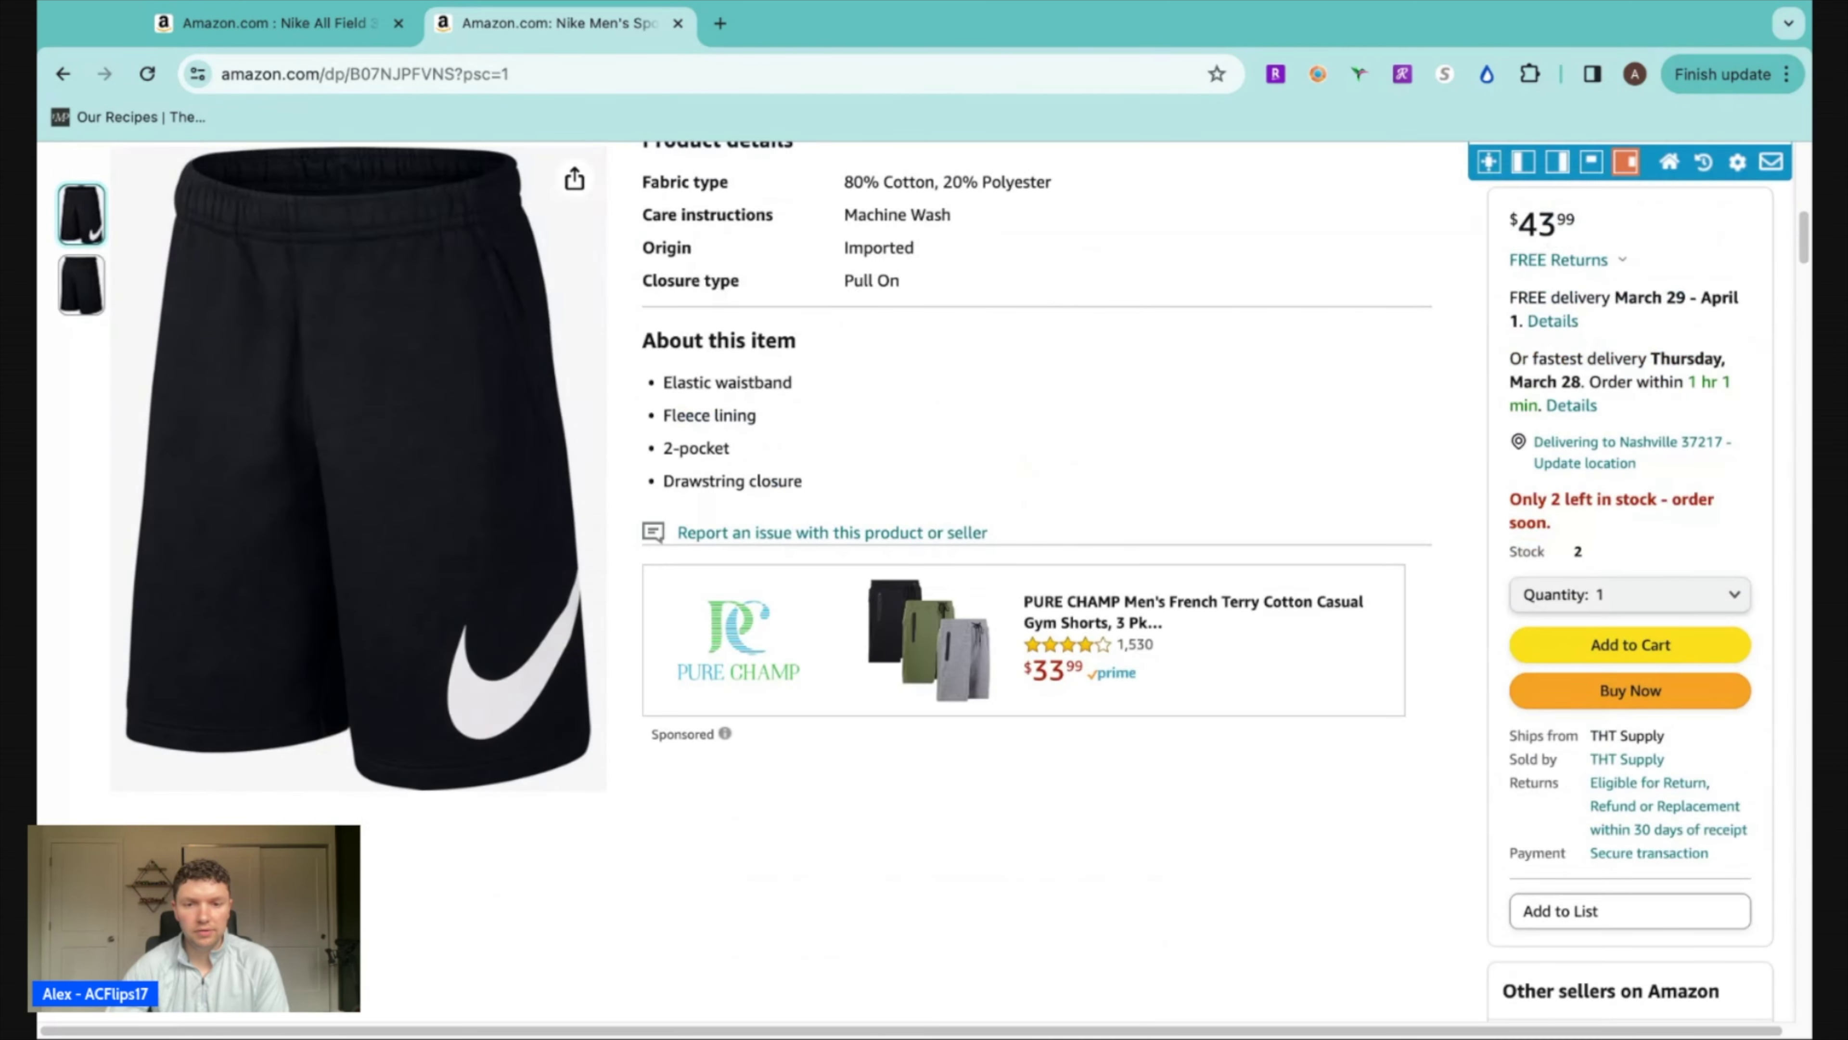
scroll(946, 582, up, 10)
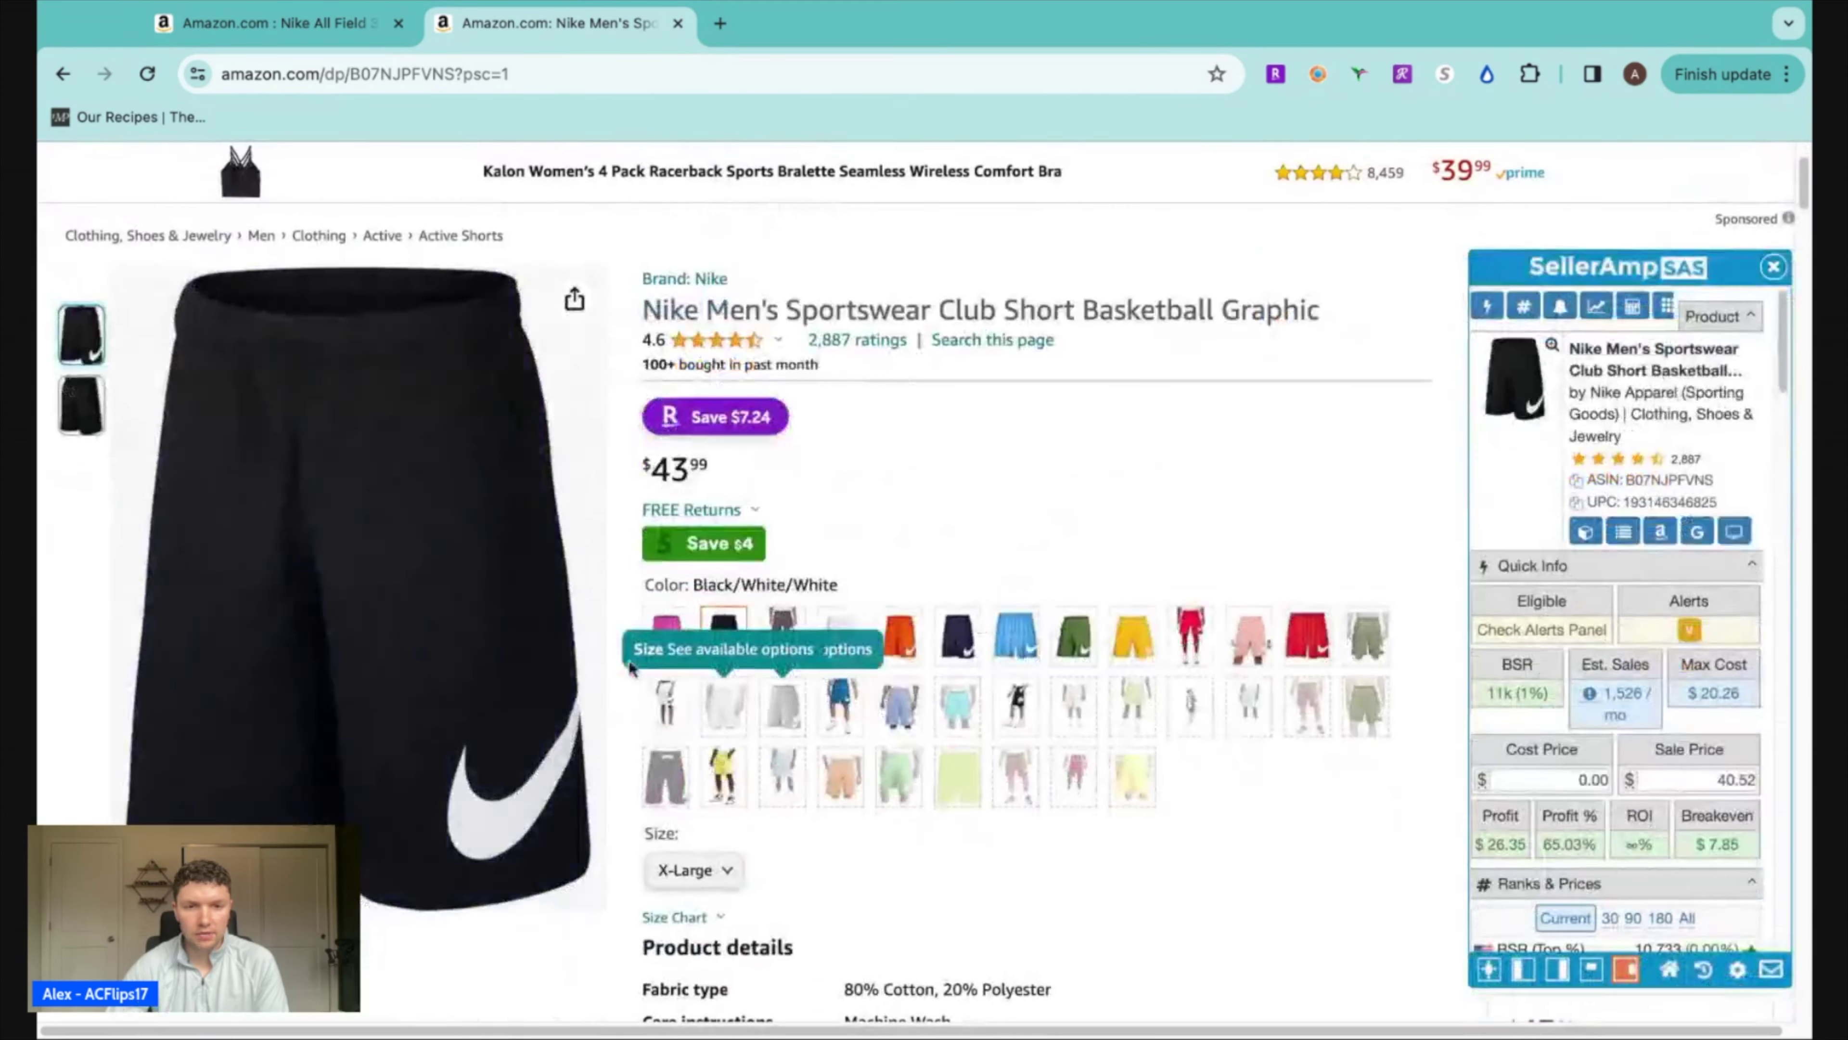
click(693, 869)
scroll(1021, 886, down, 1)
click(1020, 886)
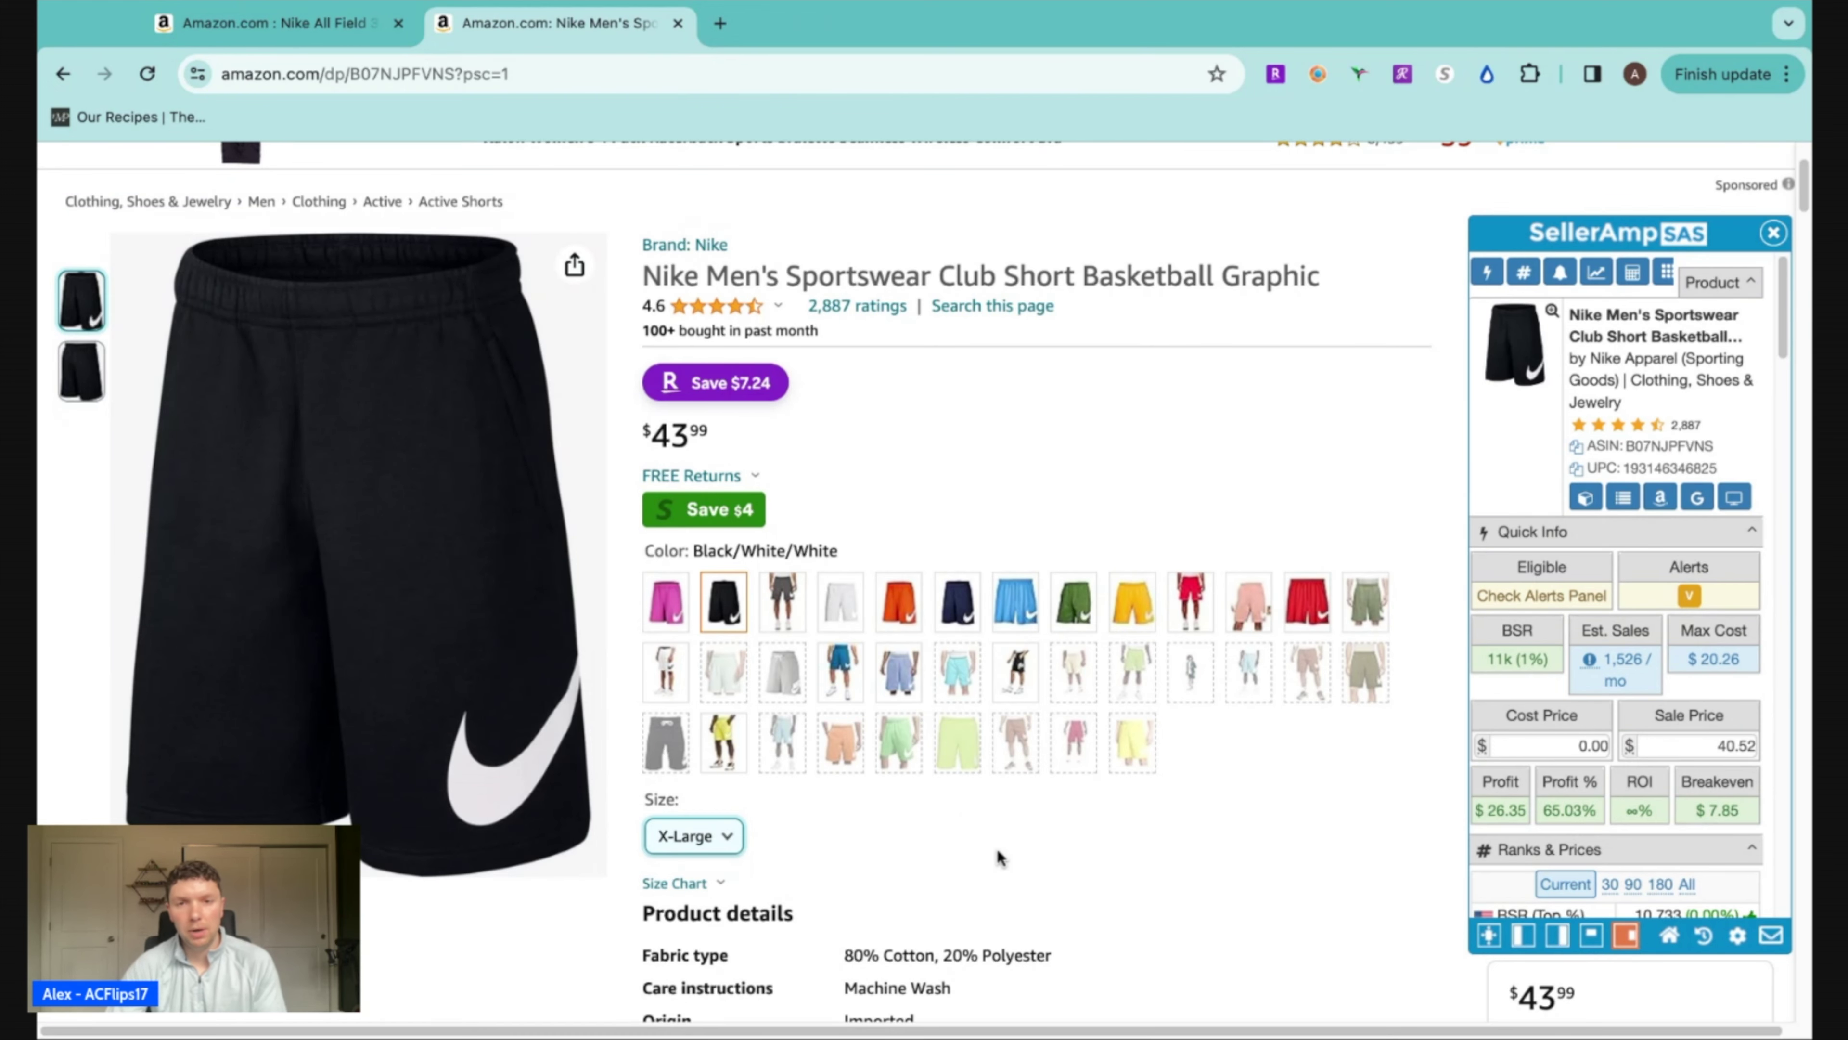
Examine the rating counts, percentage shares and ratings history of the most-rated shorts variations
scroll(1091, 844, down, 15)
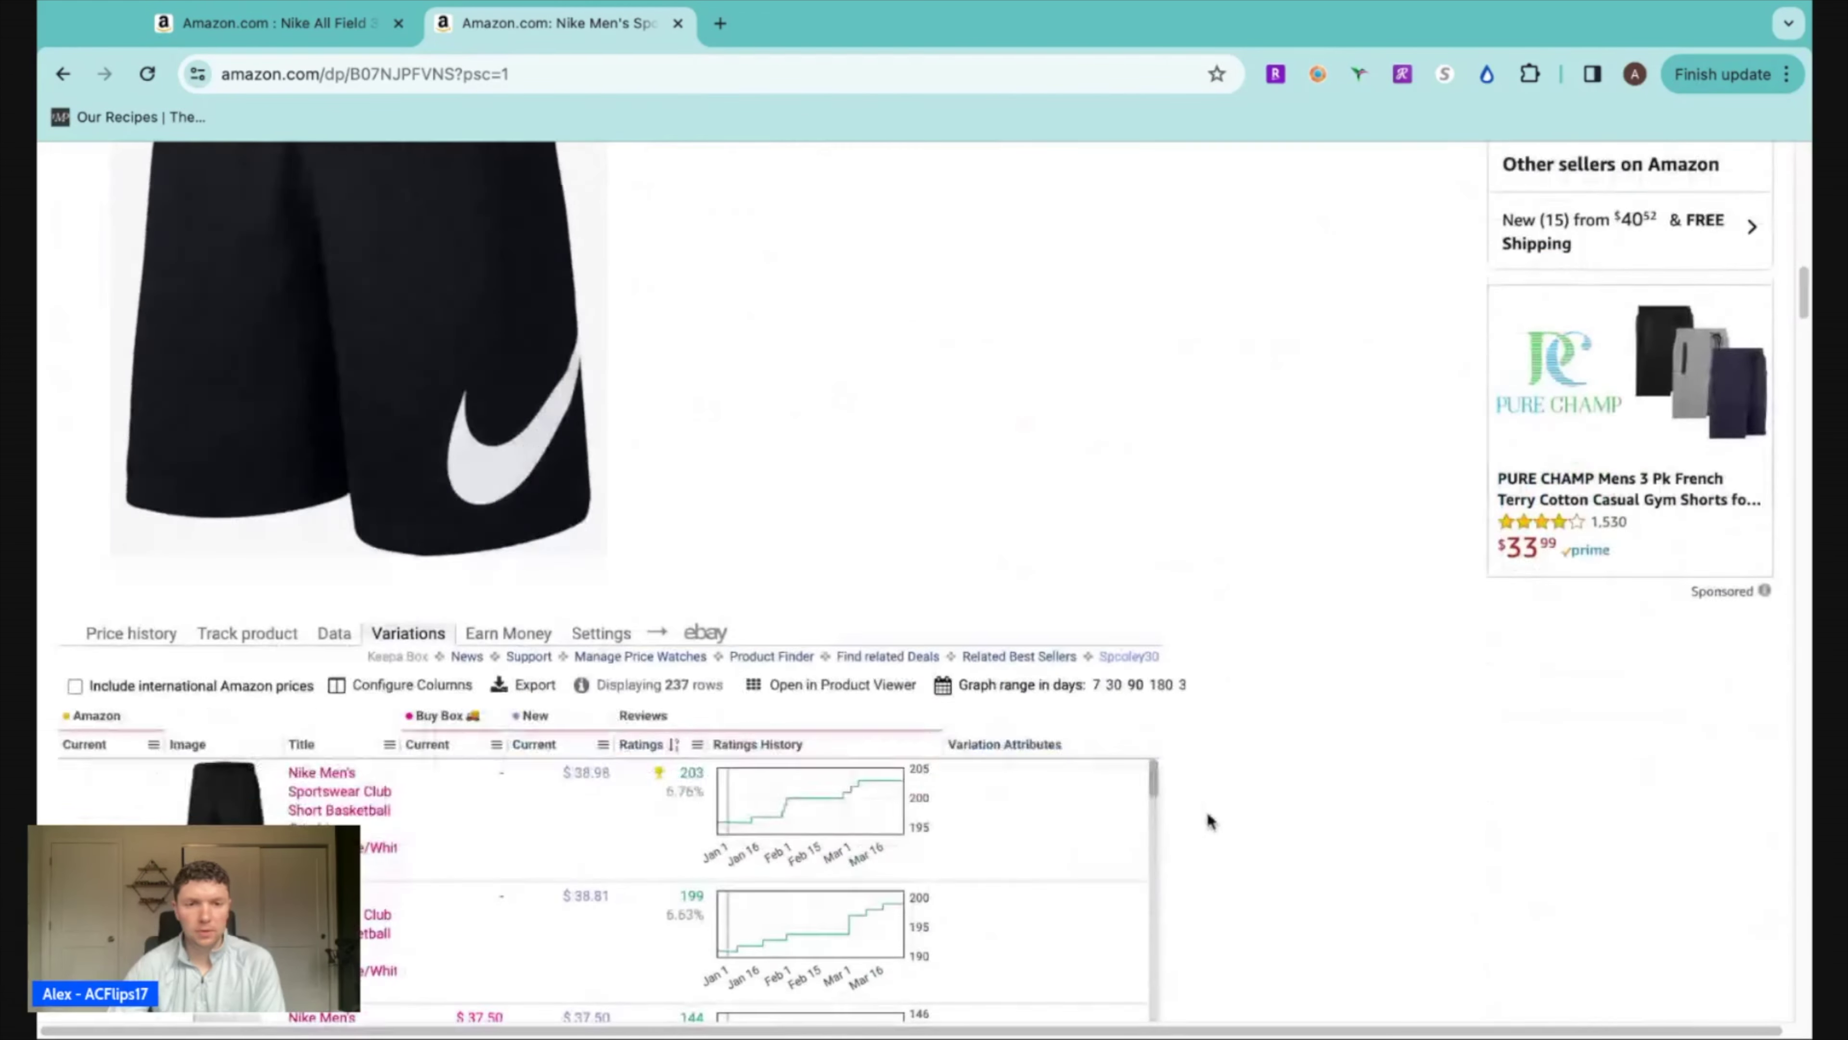
scroll(1245, 786, up, 1)
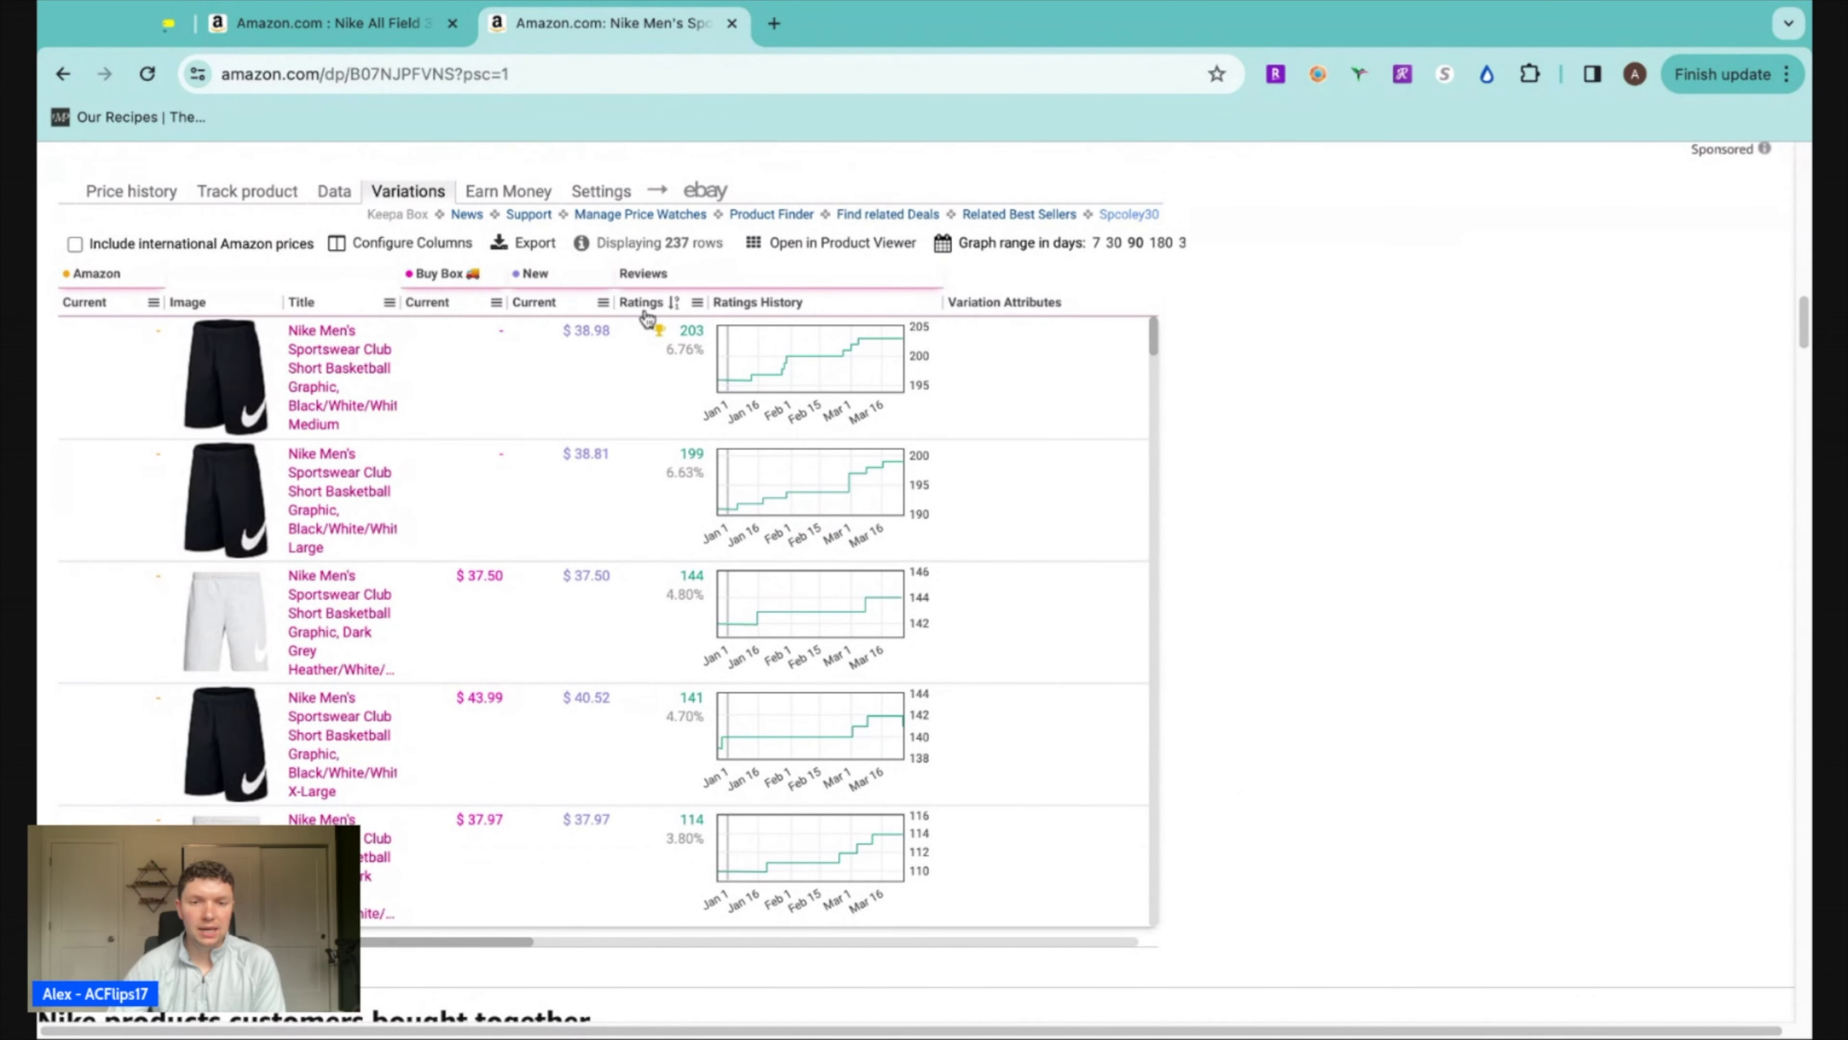
mouse_move(732, 386)
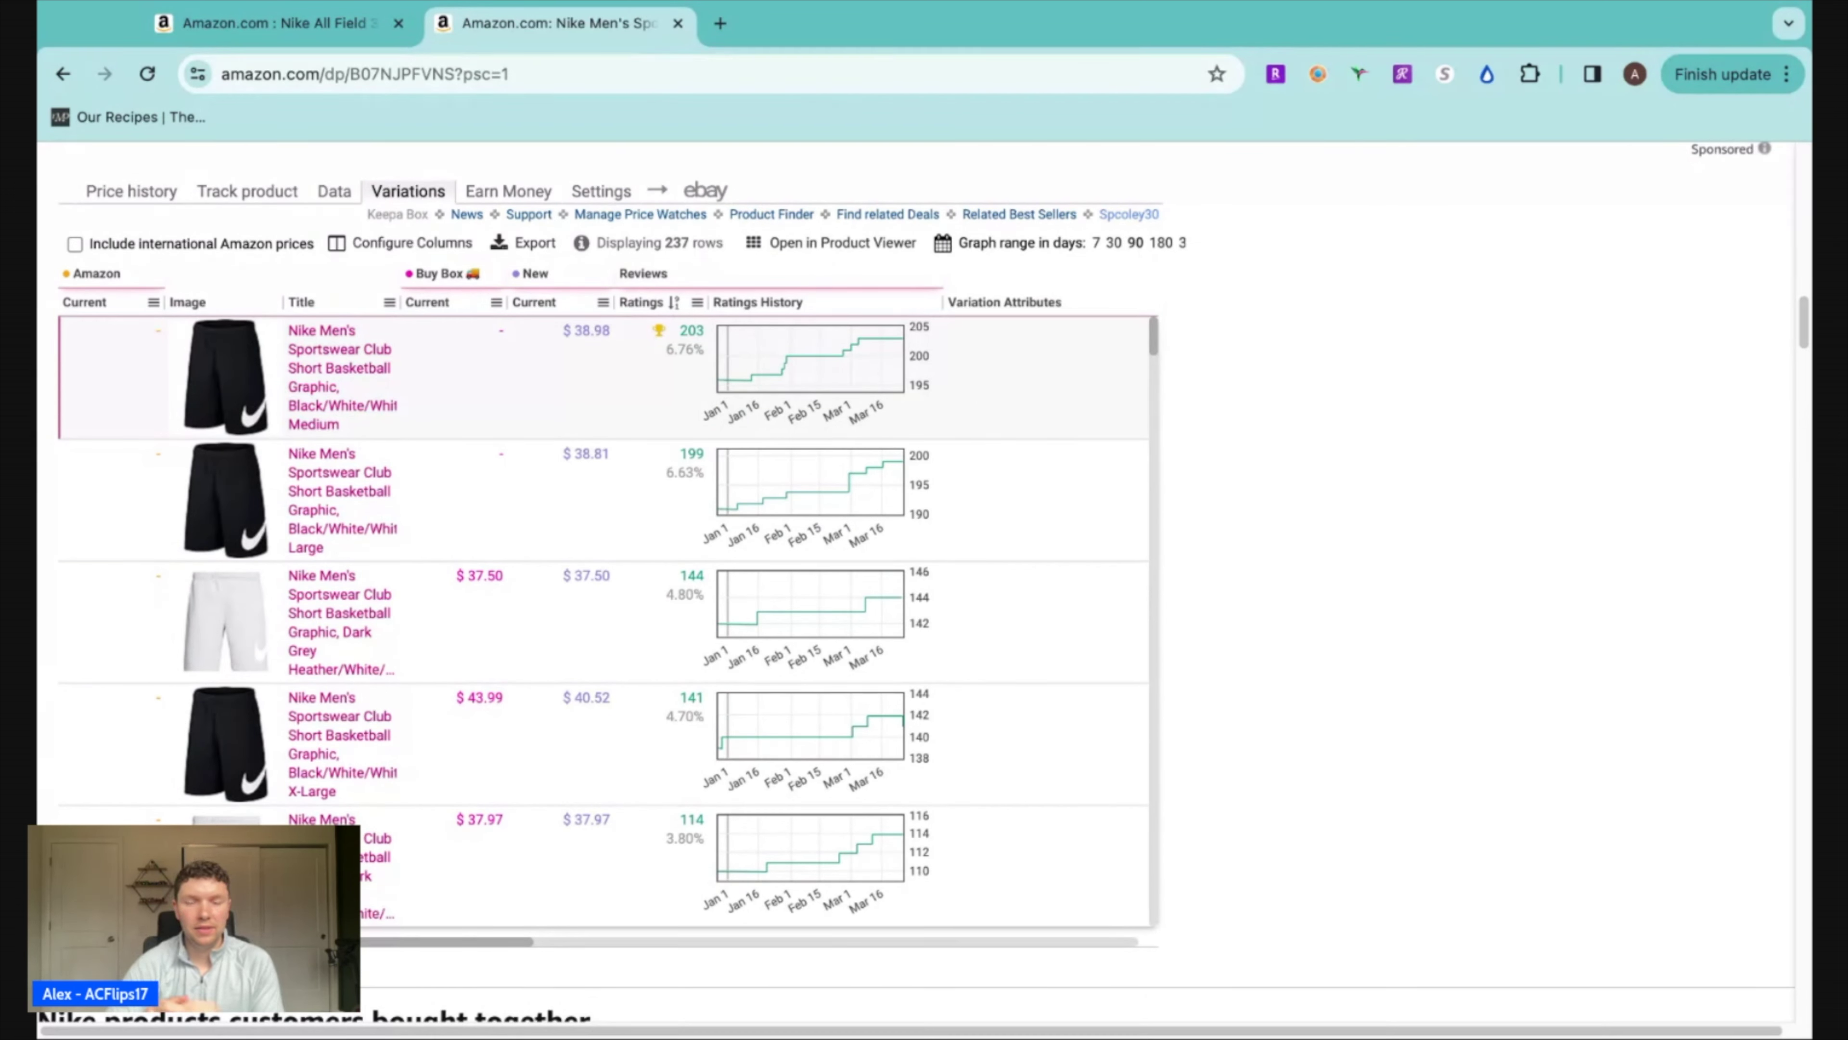
mouse_move(793, 369)
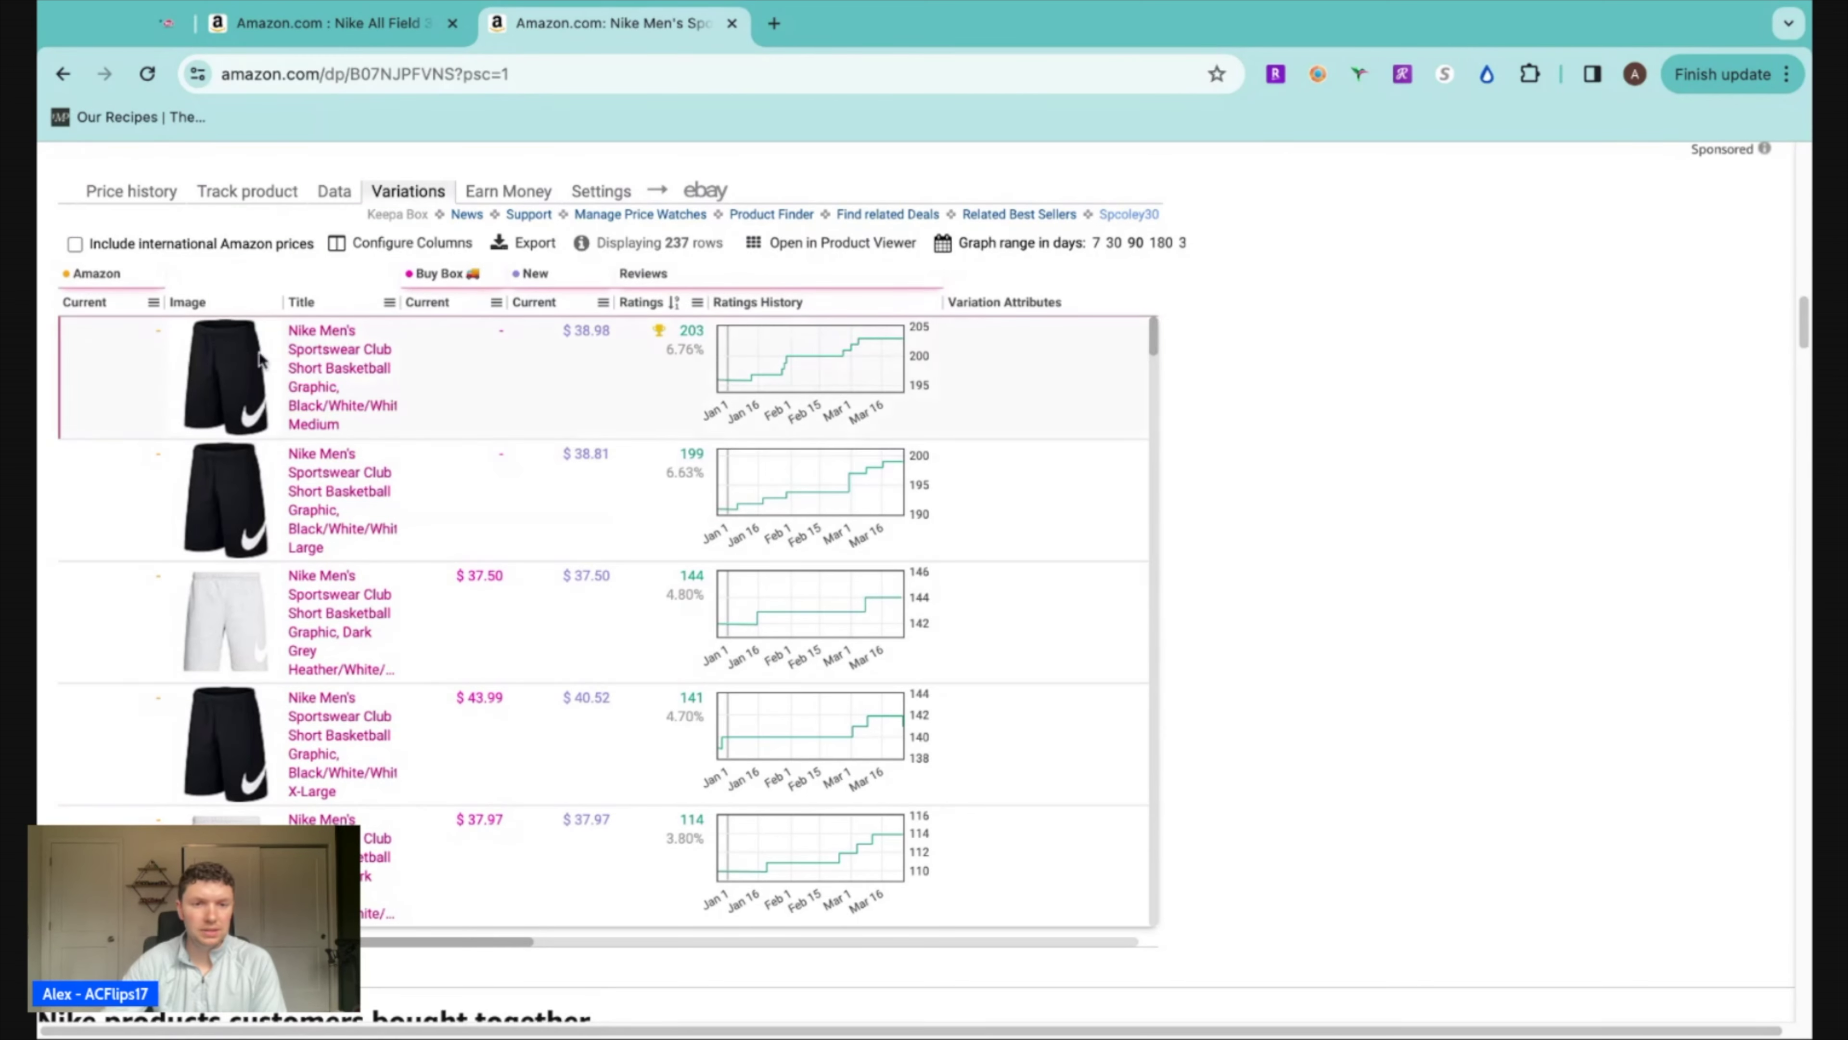
mouse_move(724, 337)
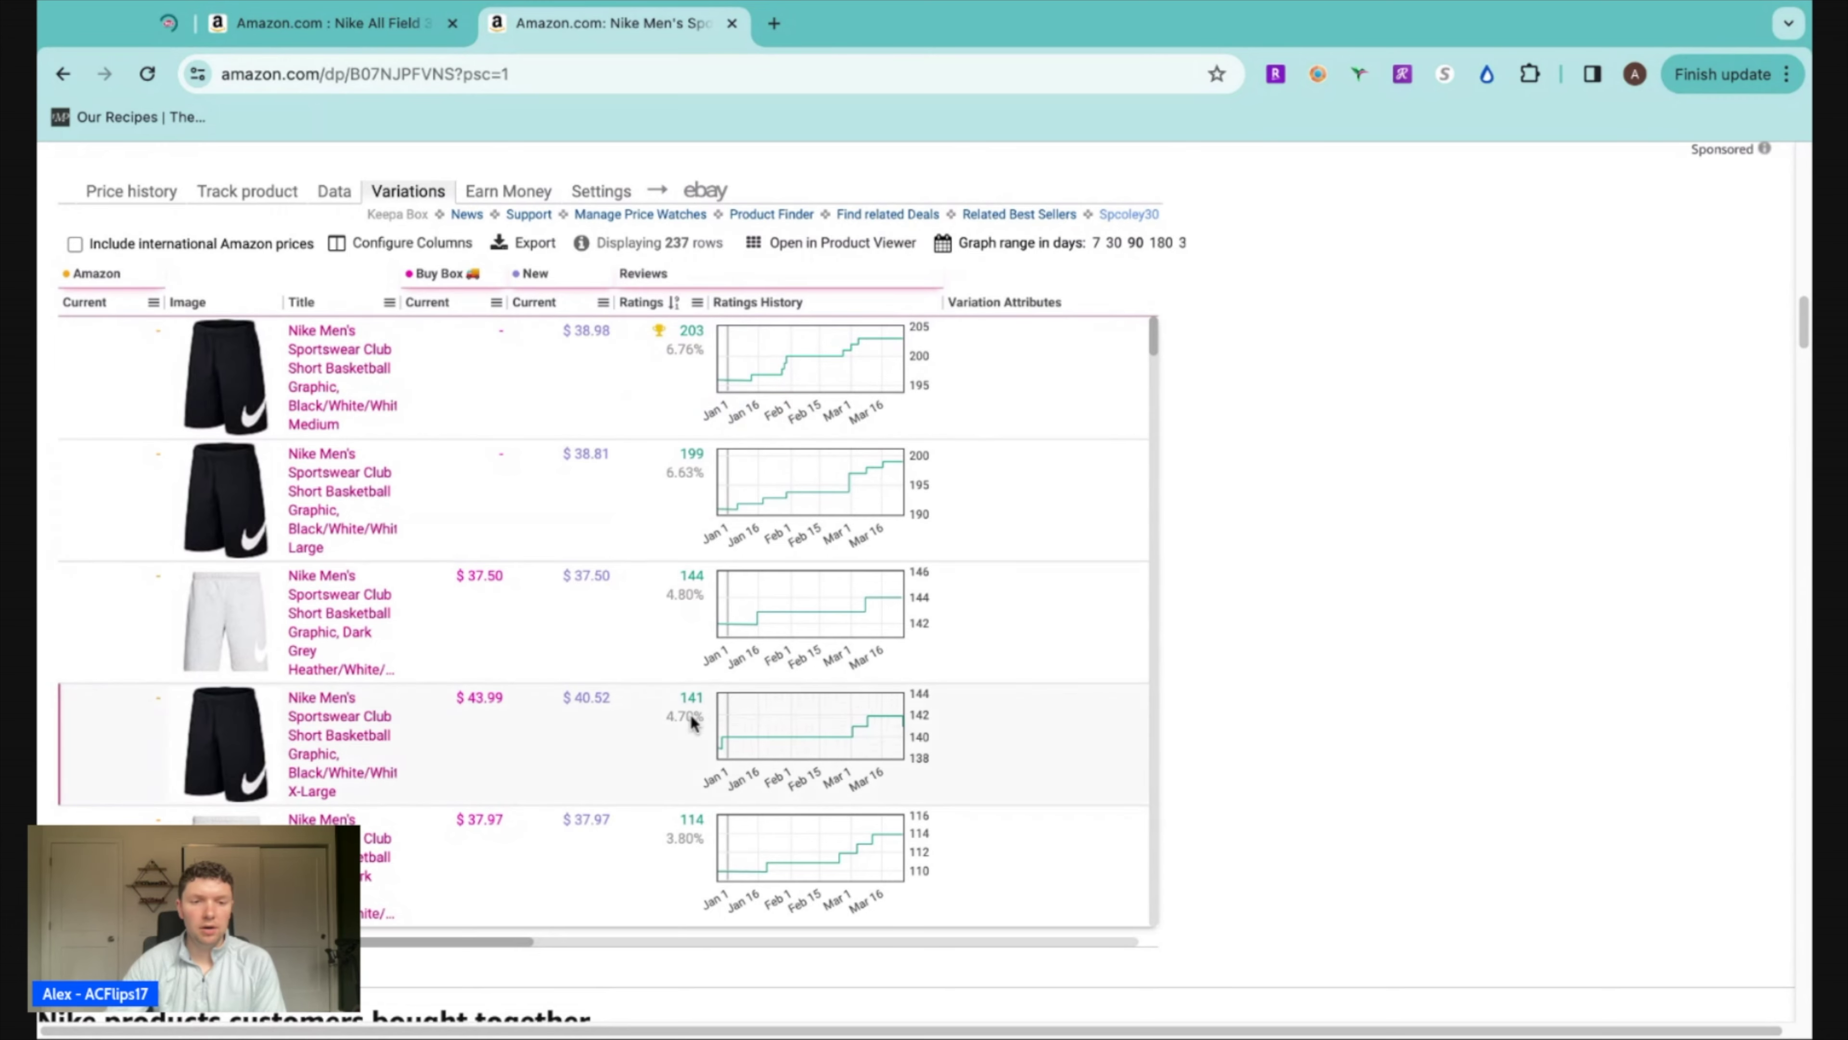
Look through the variations list down to the least-rated shorts and compare them with the most-rated ones
scroll(670, 626, down, 20)
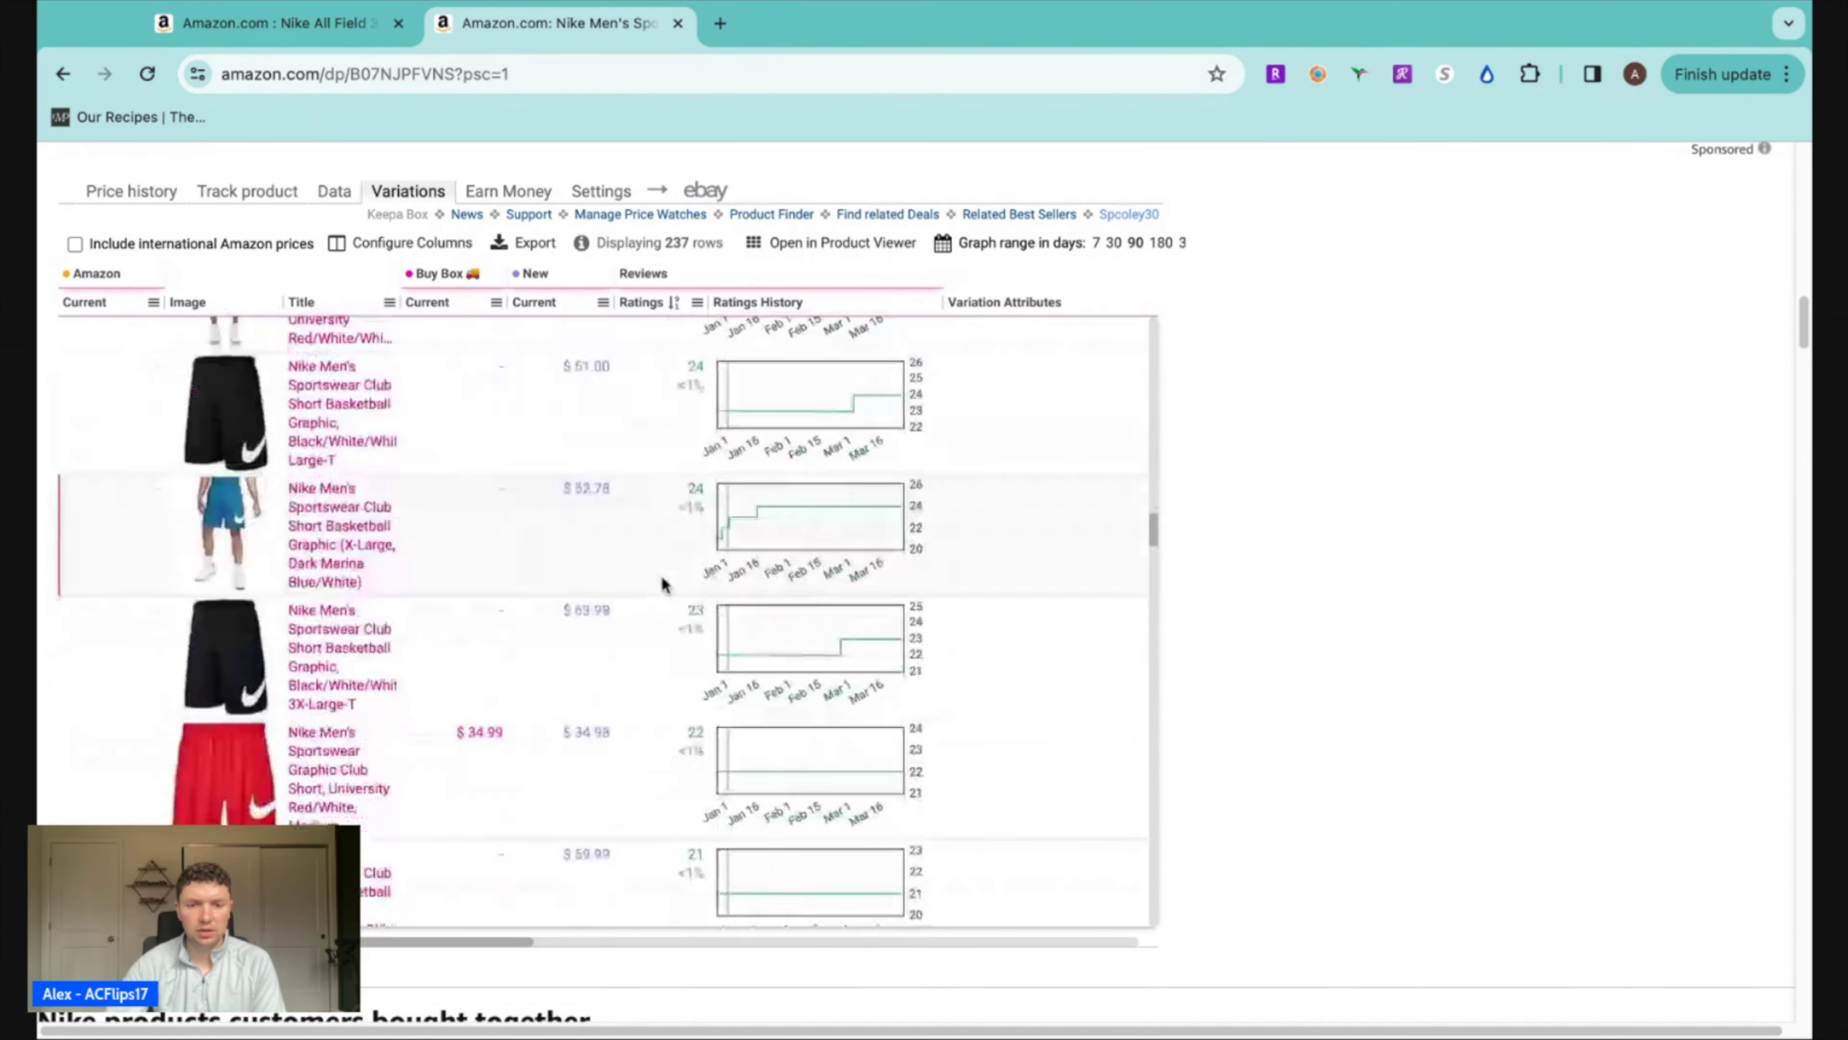
scroll(681, 579, down, 20)
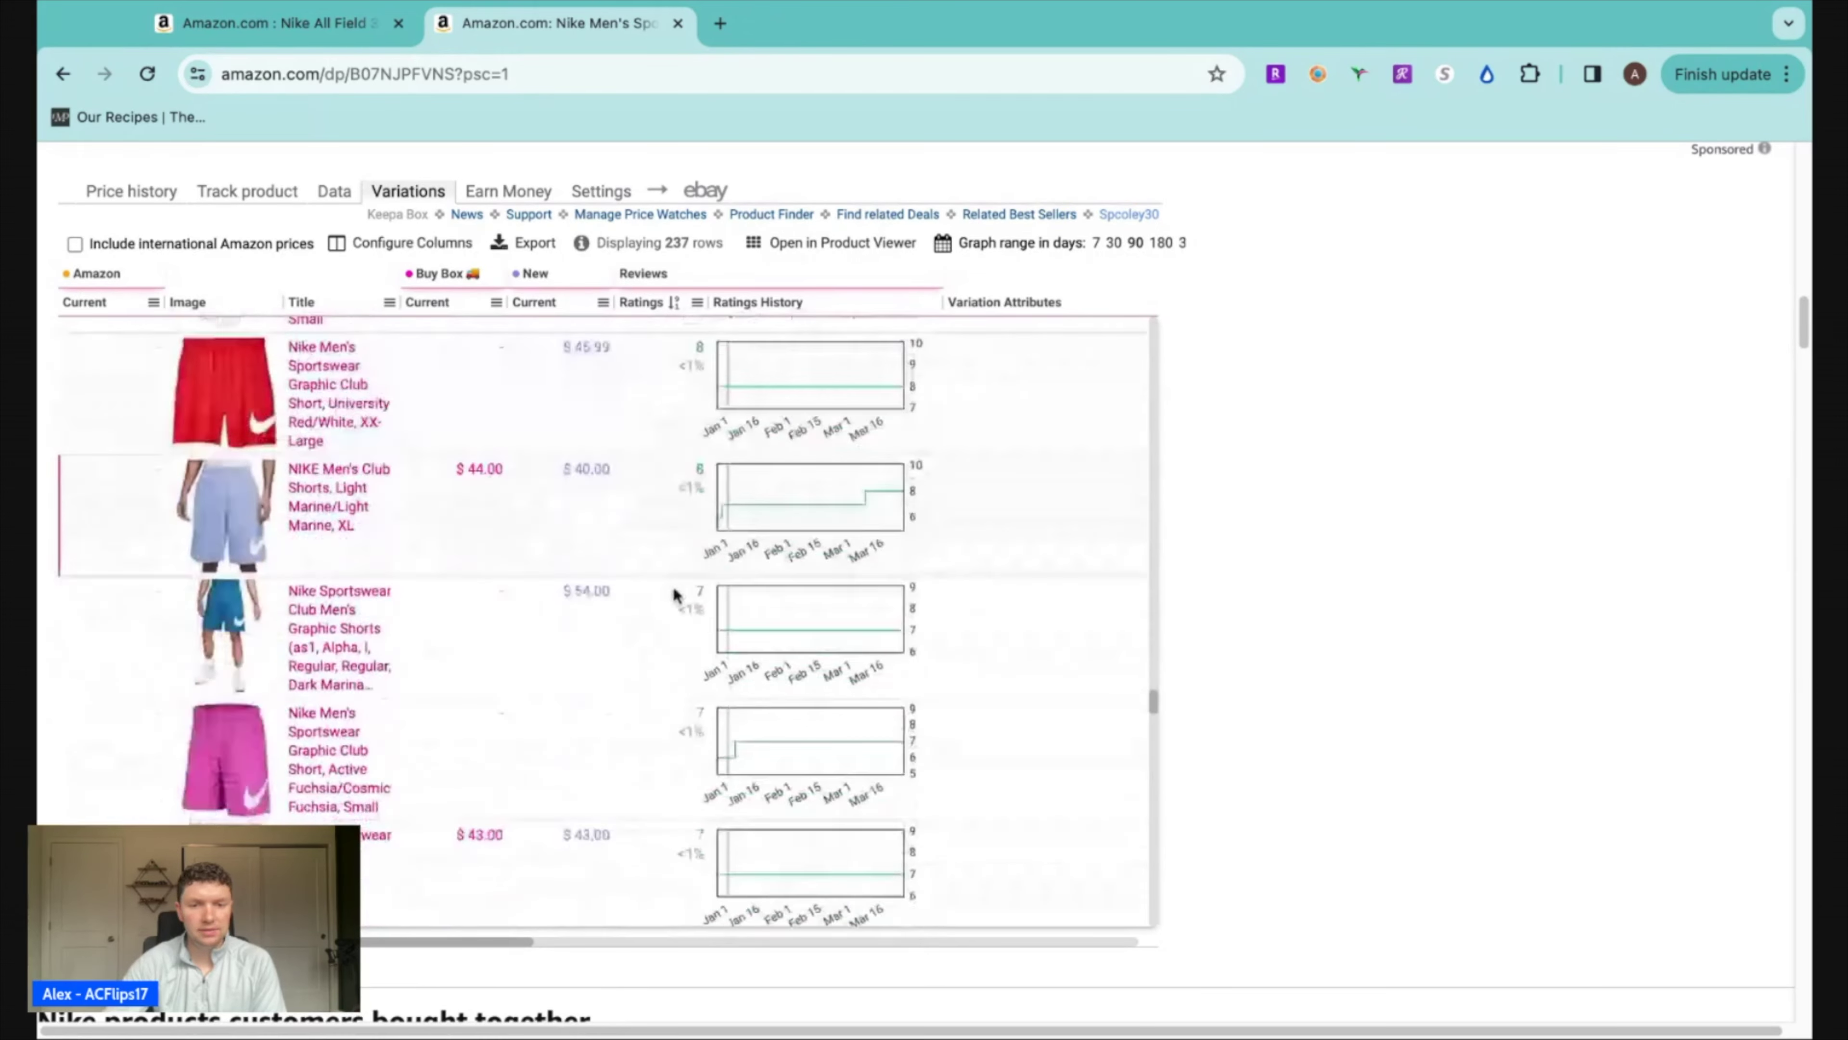
scroll(682, 585, down, 15)
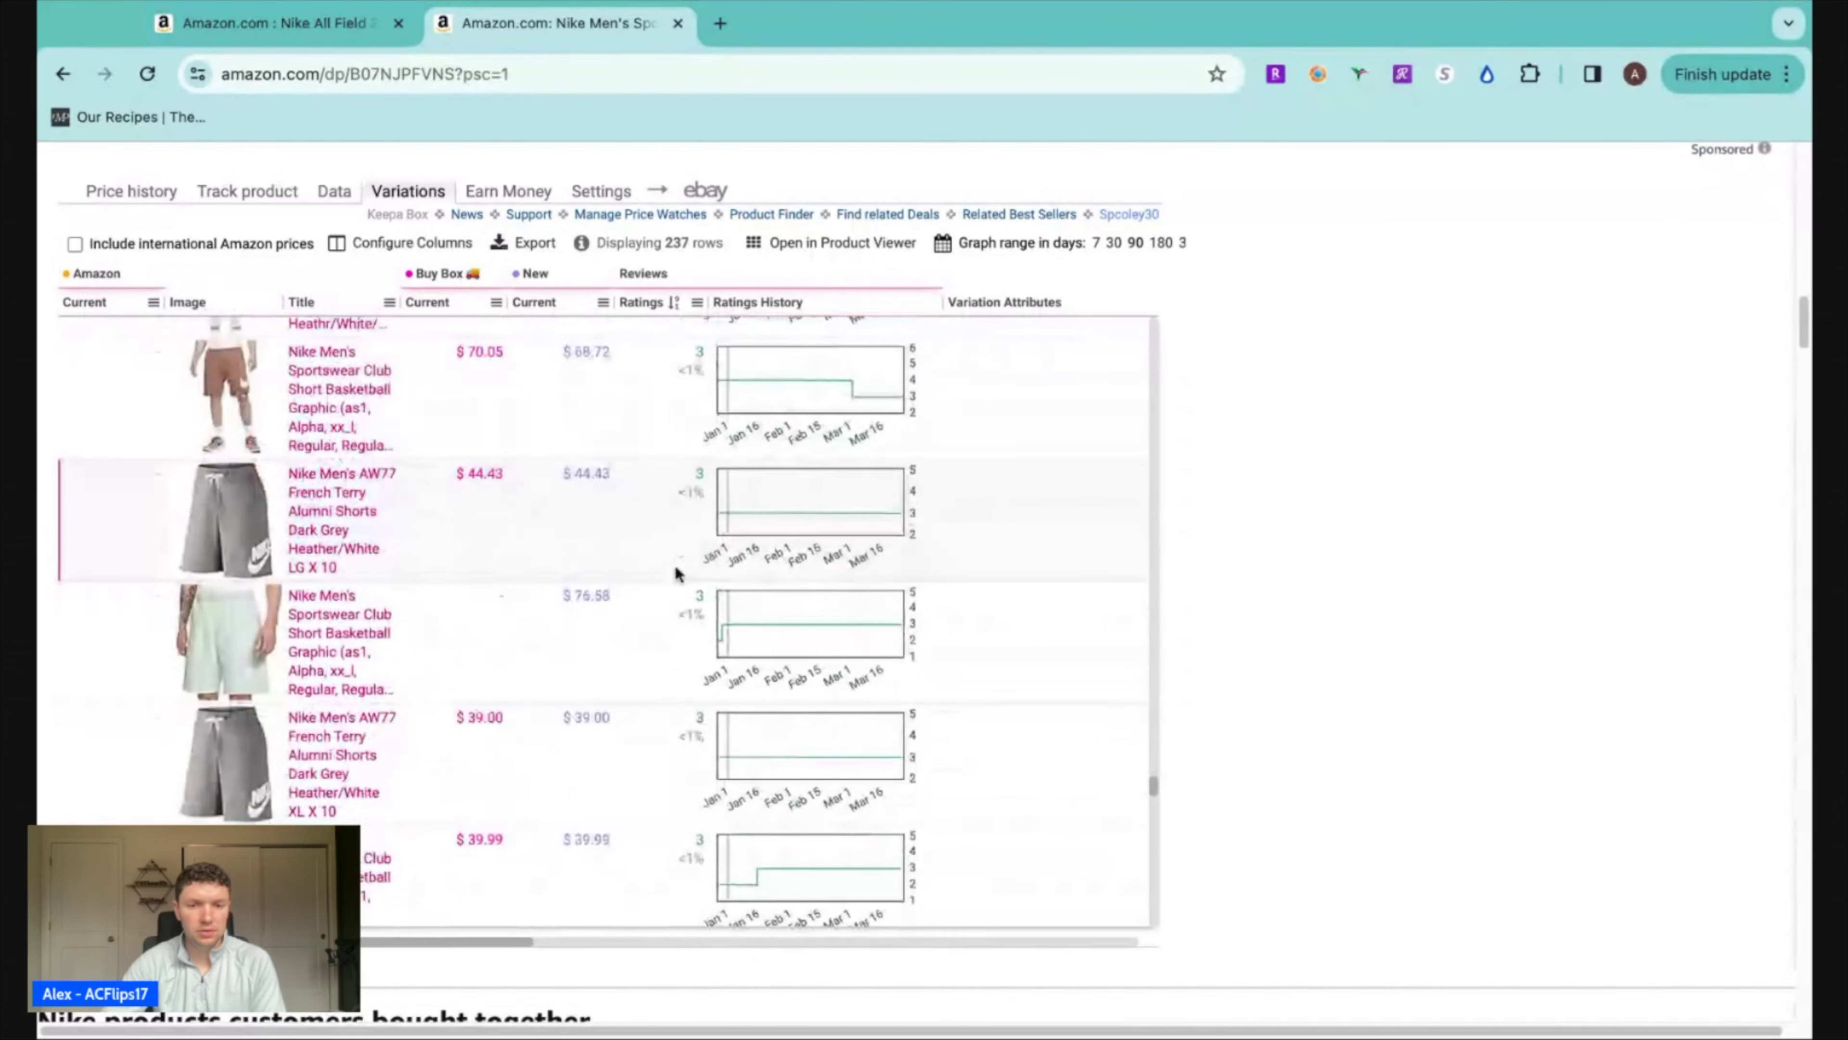
scroll(673, 566, up, 5)
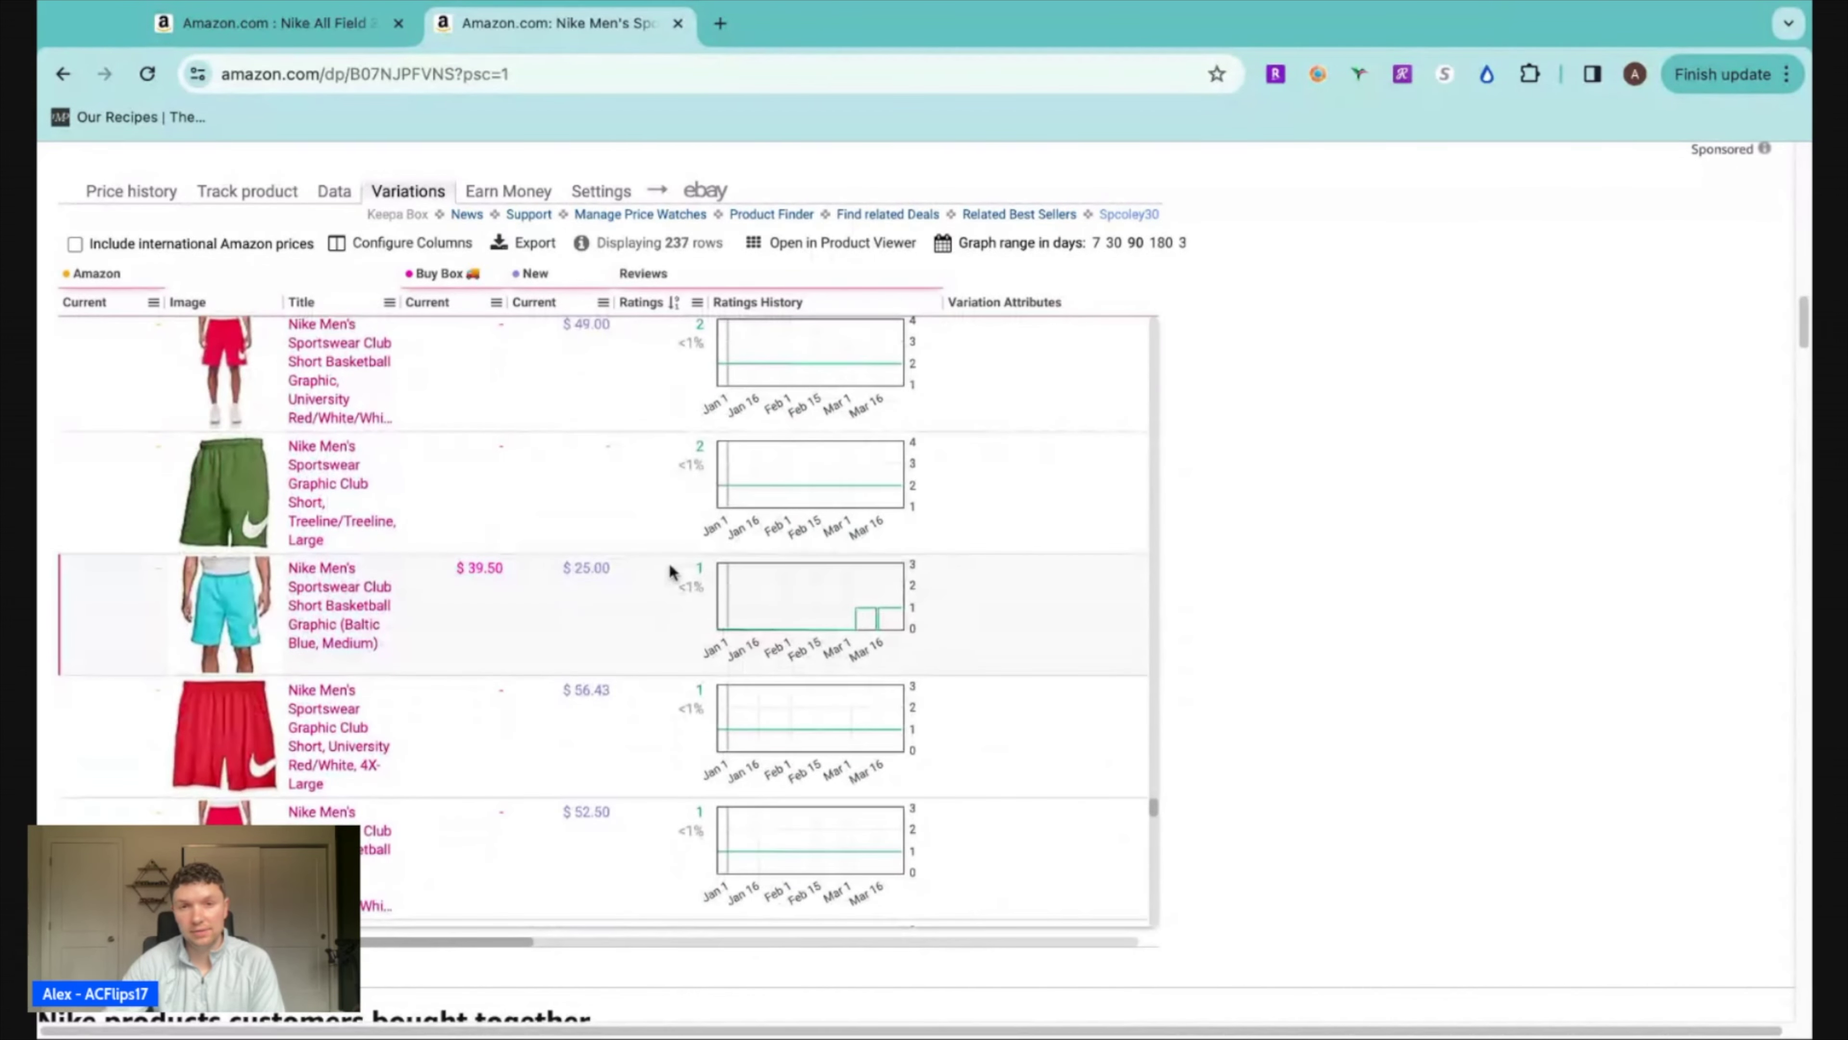
scroll(668, 564, up, 20)
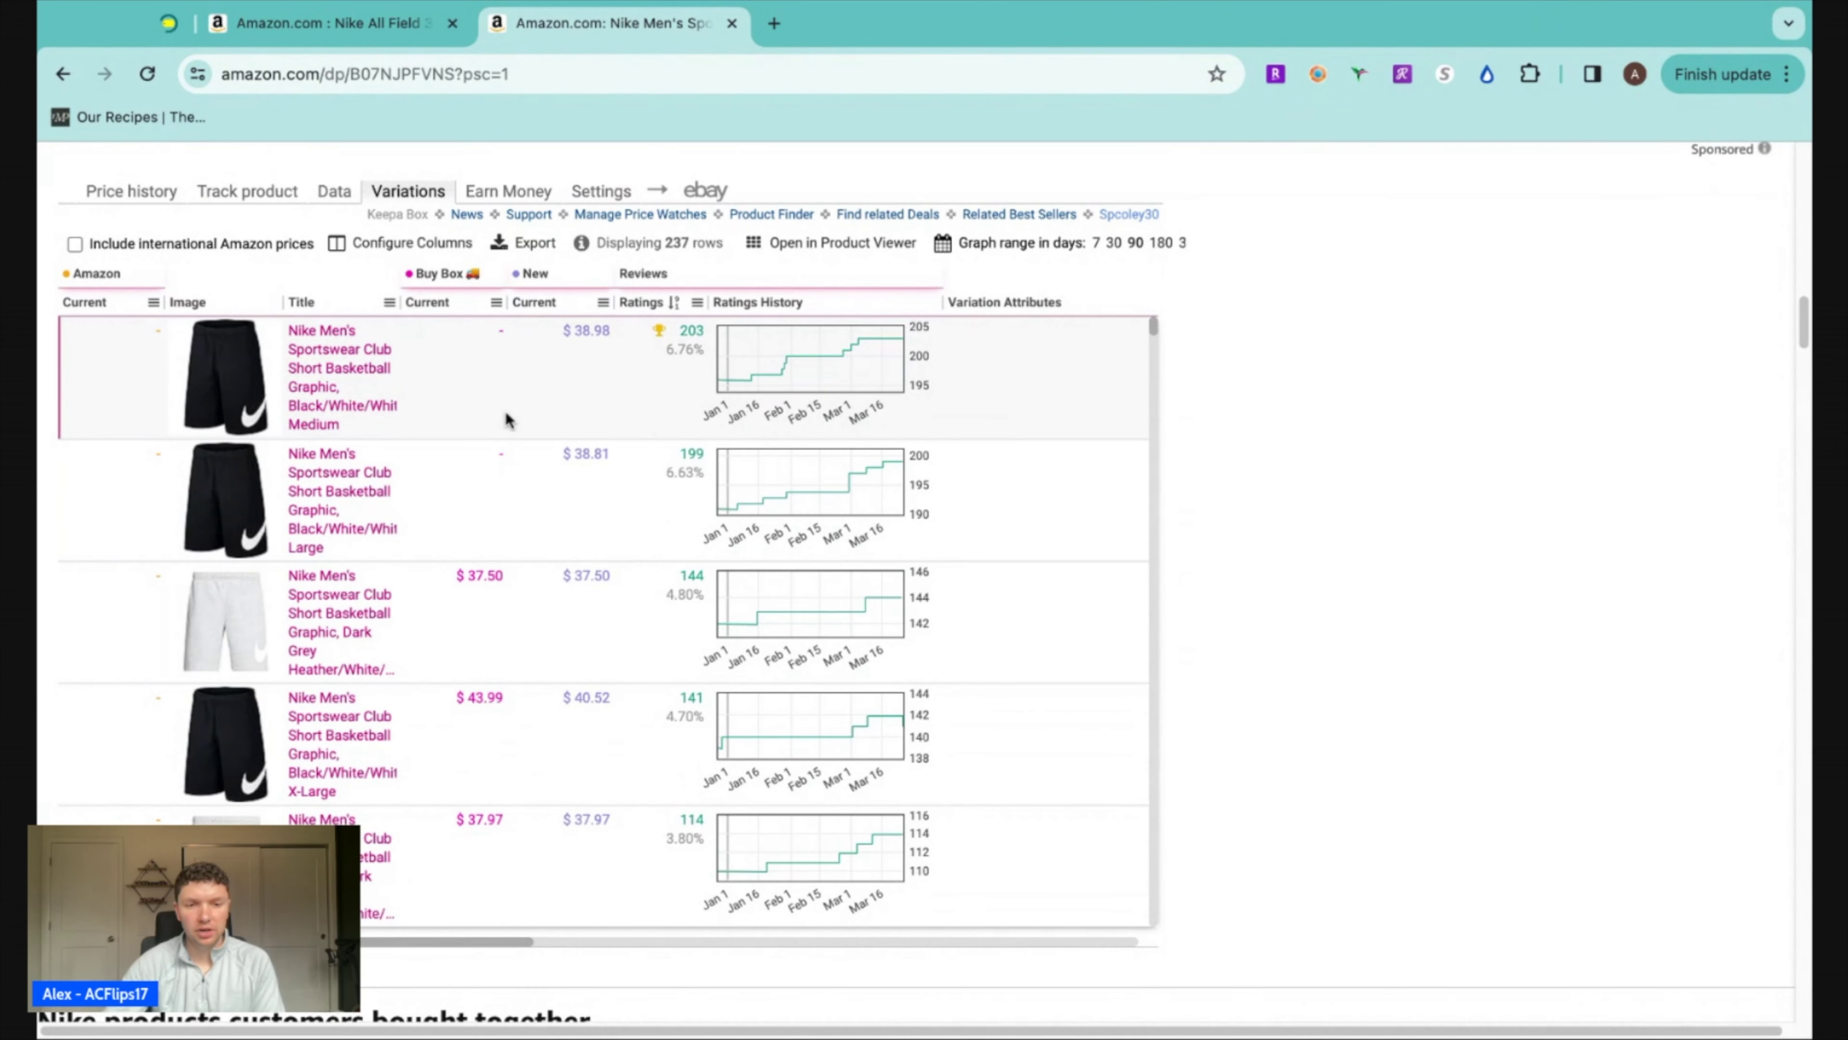
scroll(392, 655, down, 3)
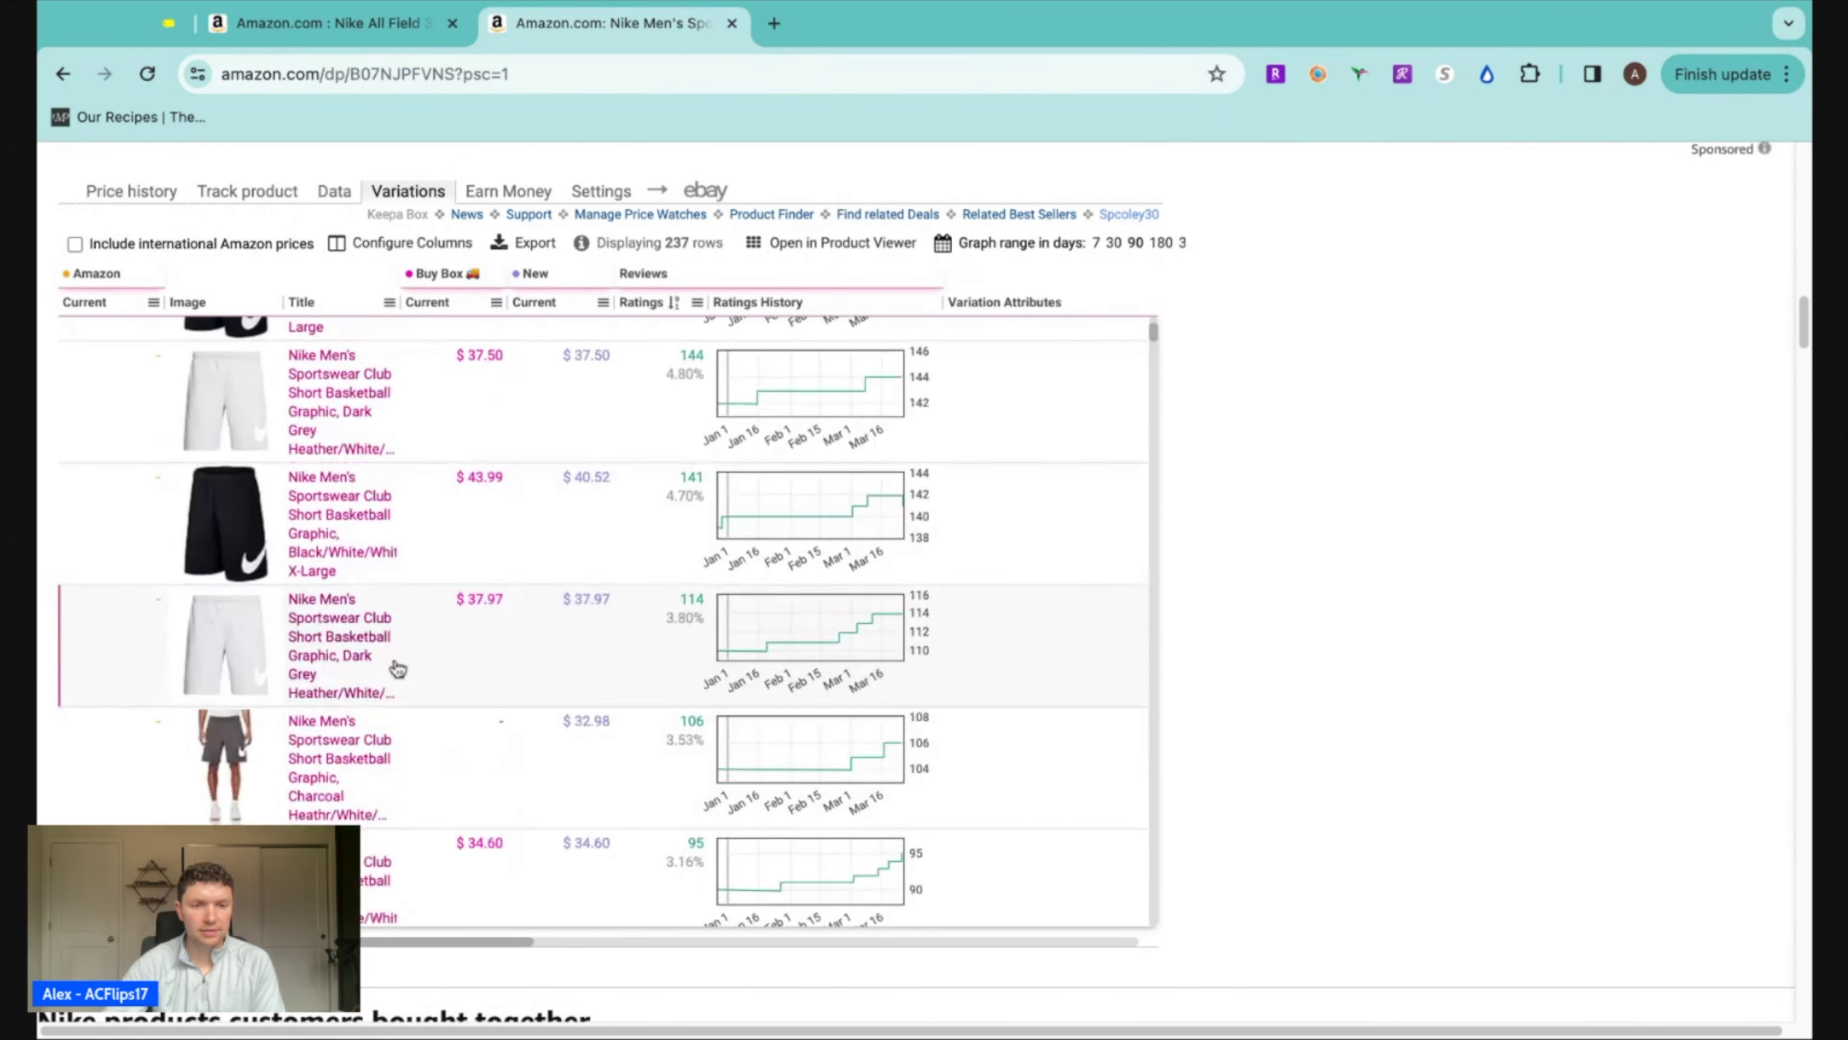
scroll(586, 733, up, 3)
Inspect the ratings history graph of the Black/White Medium variation and compare it with the Large variation
mouse_move(774, 618)
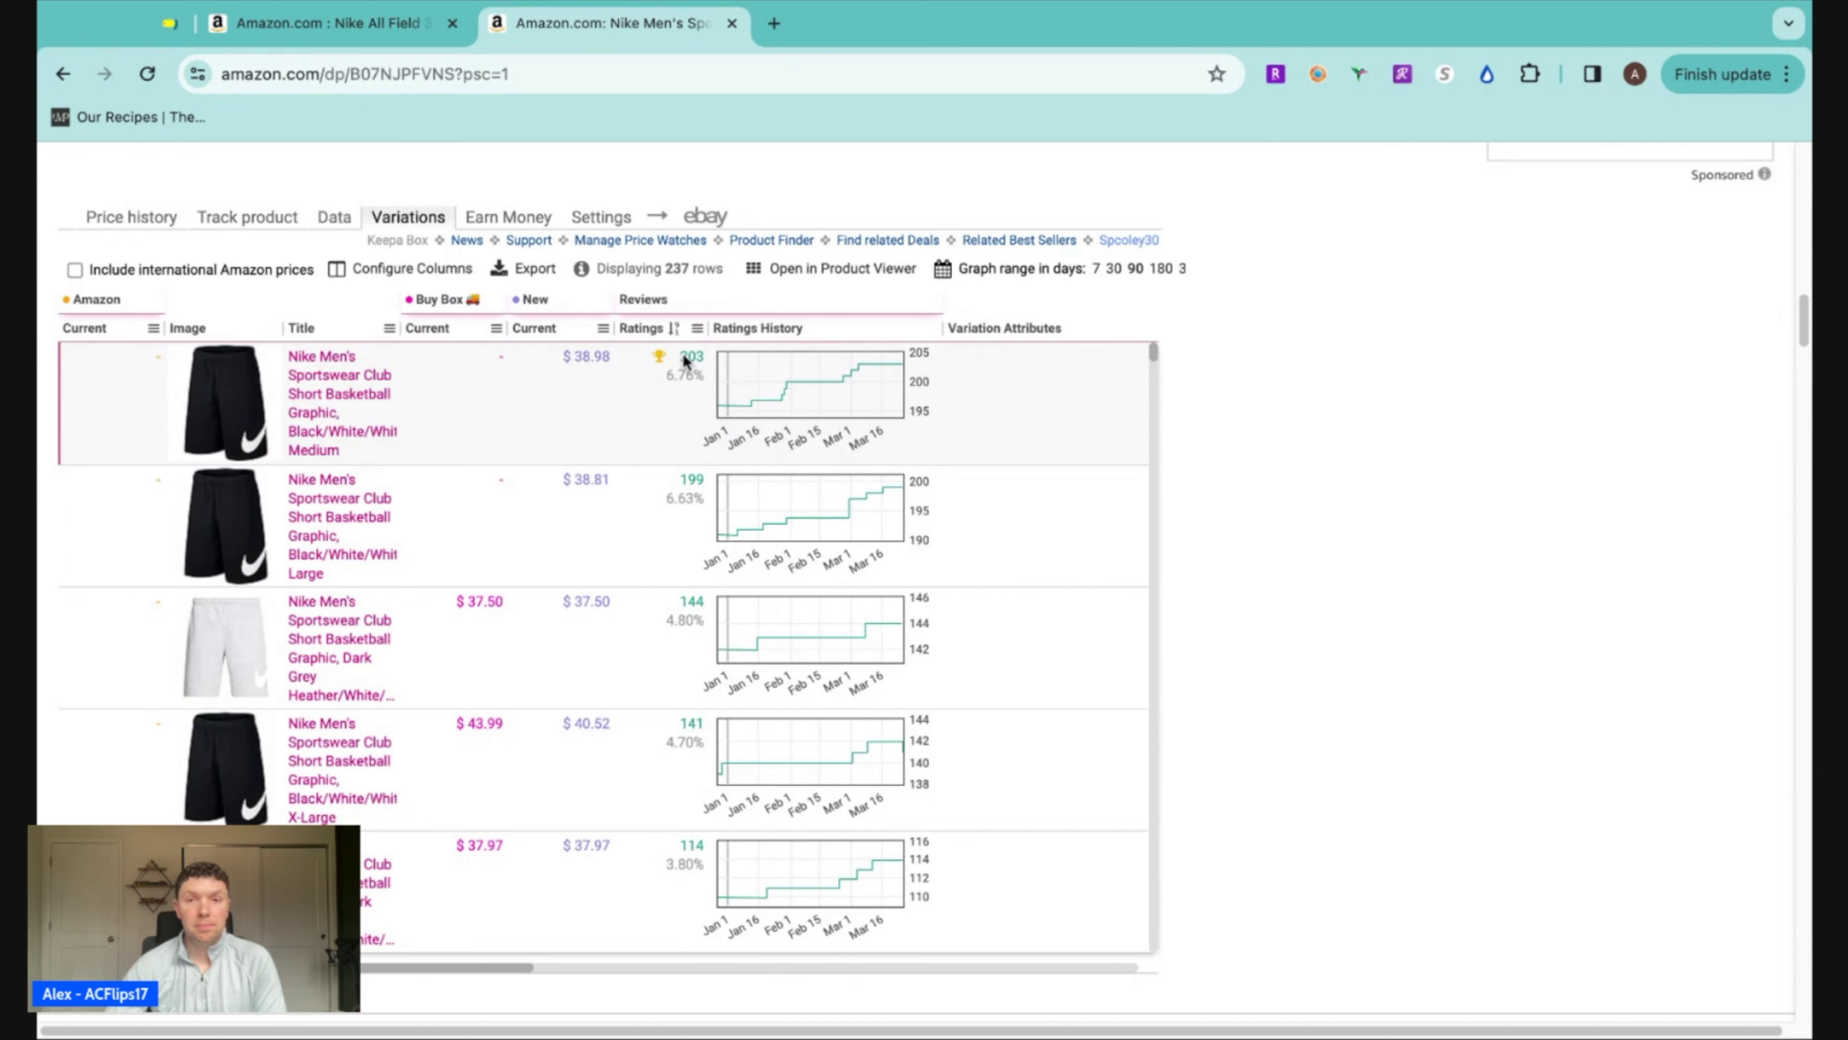
mouse_move(736, 409)
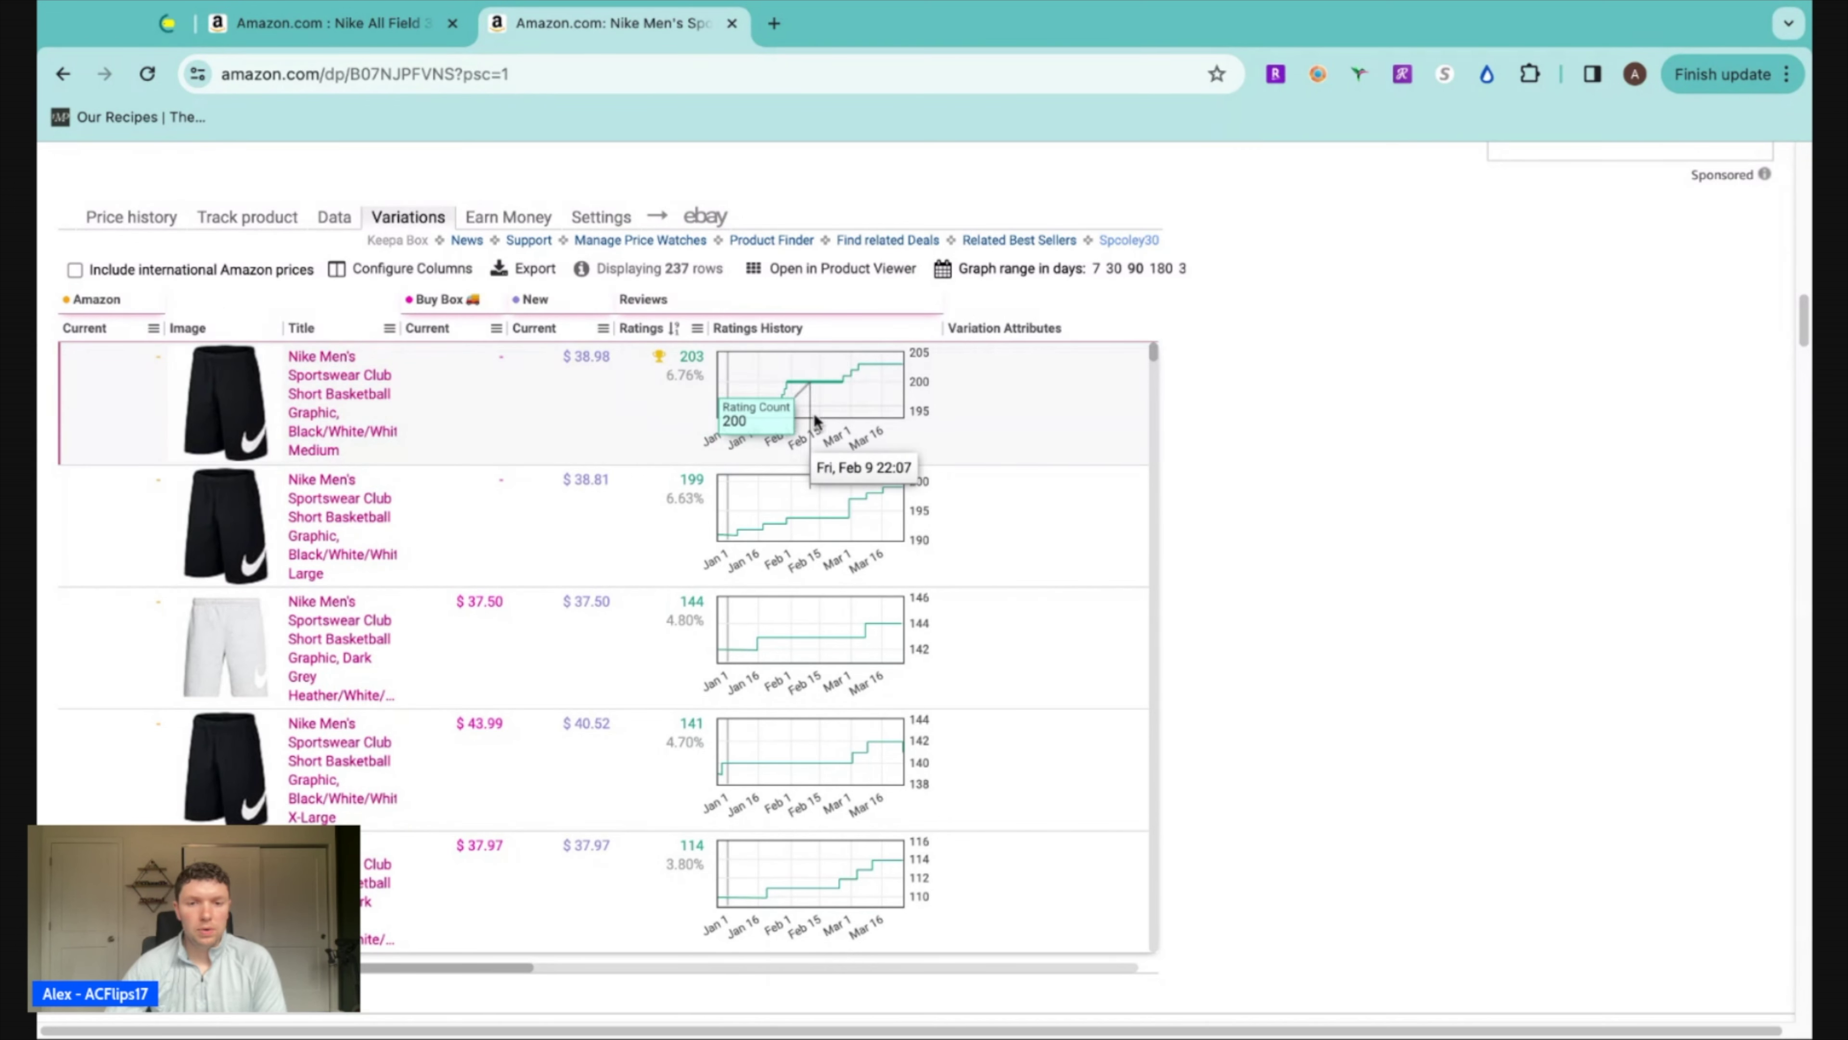
mouse_move(846, 387)
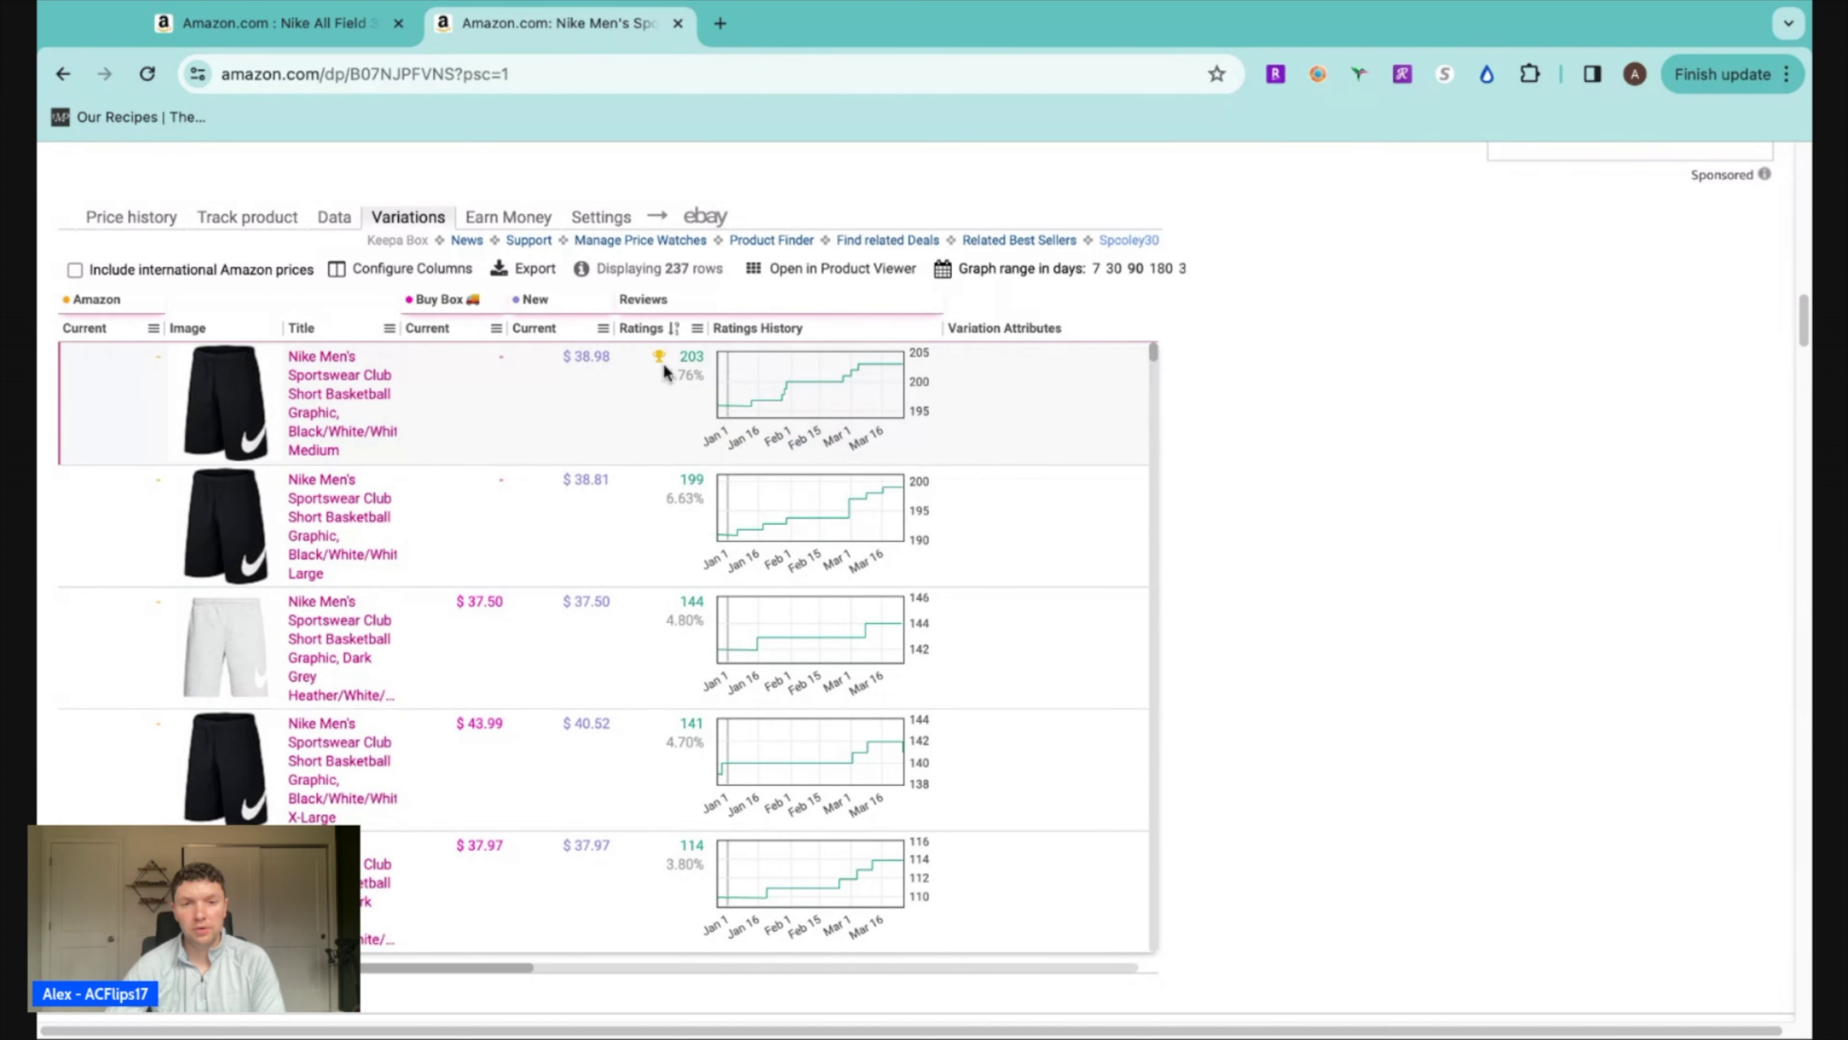
click(333, 527)
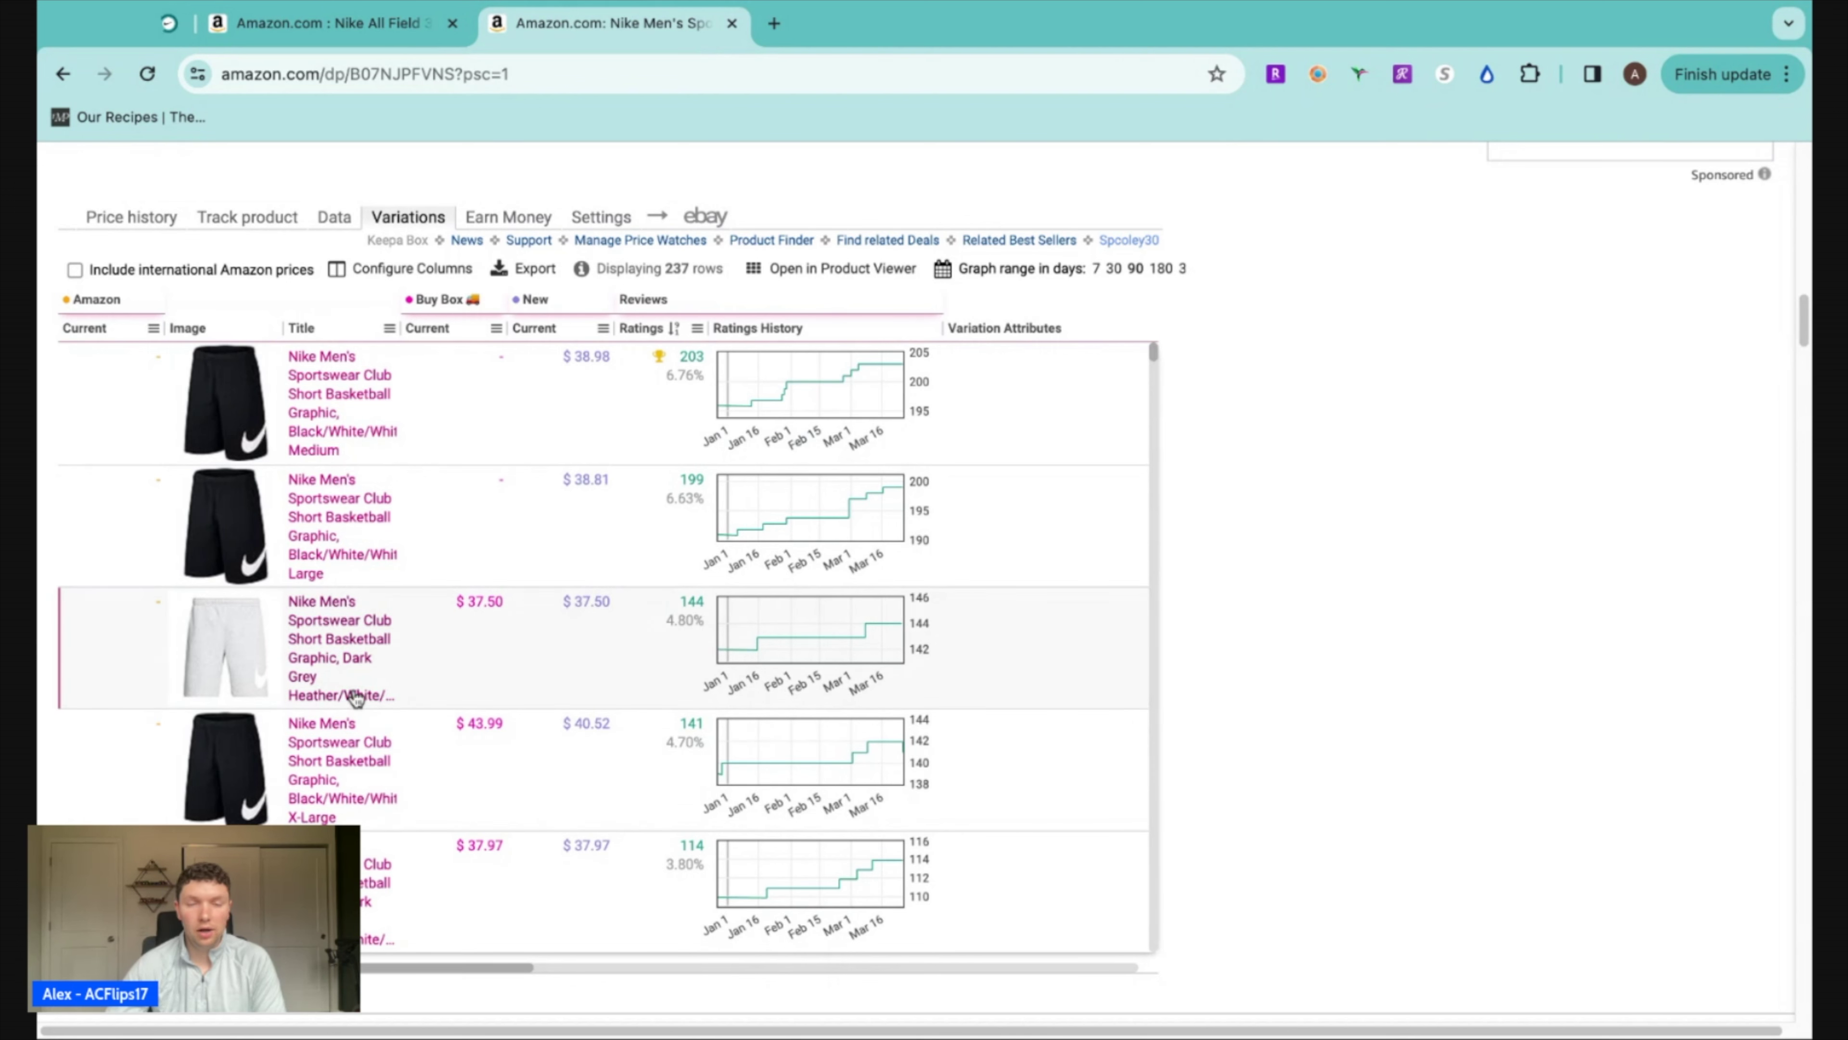